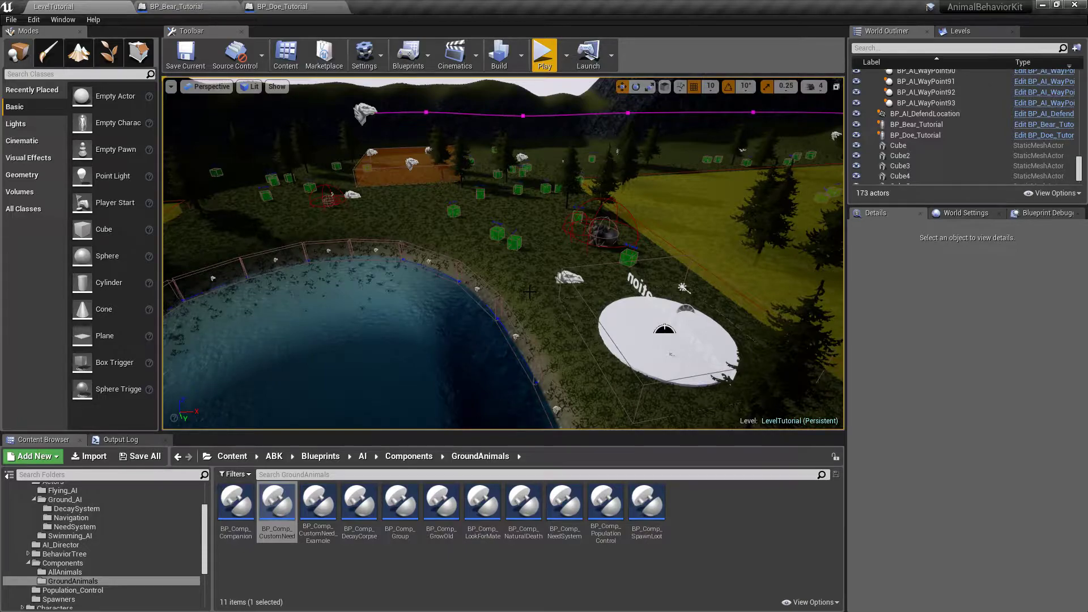
- Browse from Blueprints to the AI Components GroundAnimals folder and locate the BP_Comp_CustomNeed and BP_Comp_CustomNeed_Example components
click(317, 553)
click(314, 457)
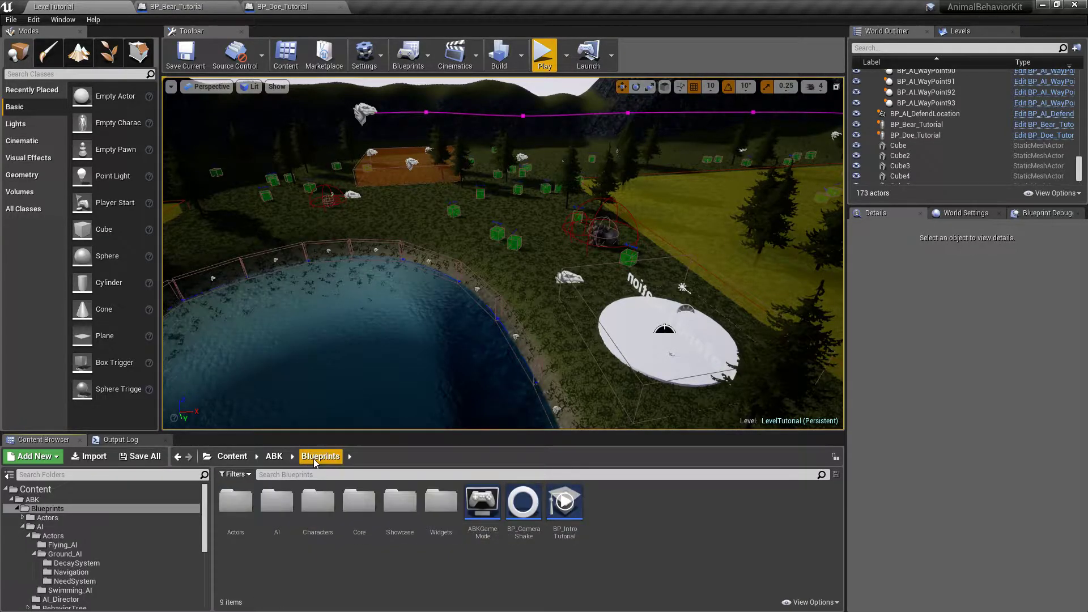
double_click(289, 516)
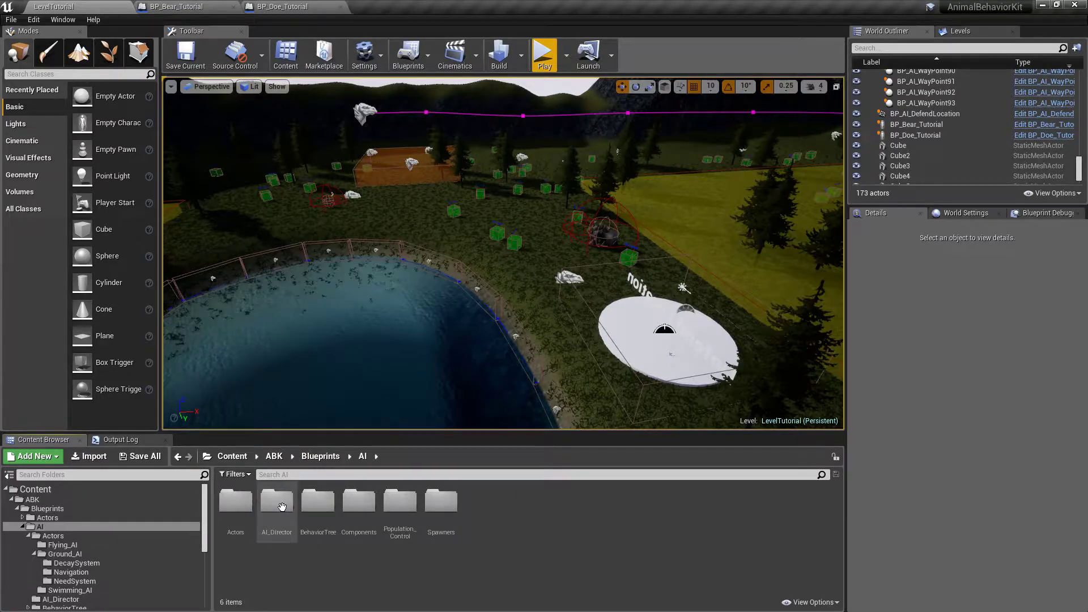
double_click(359, 503)
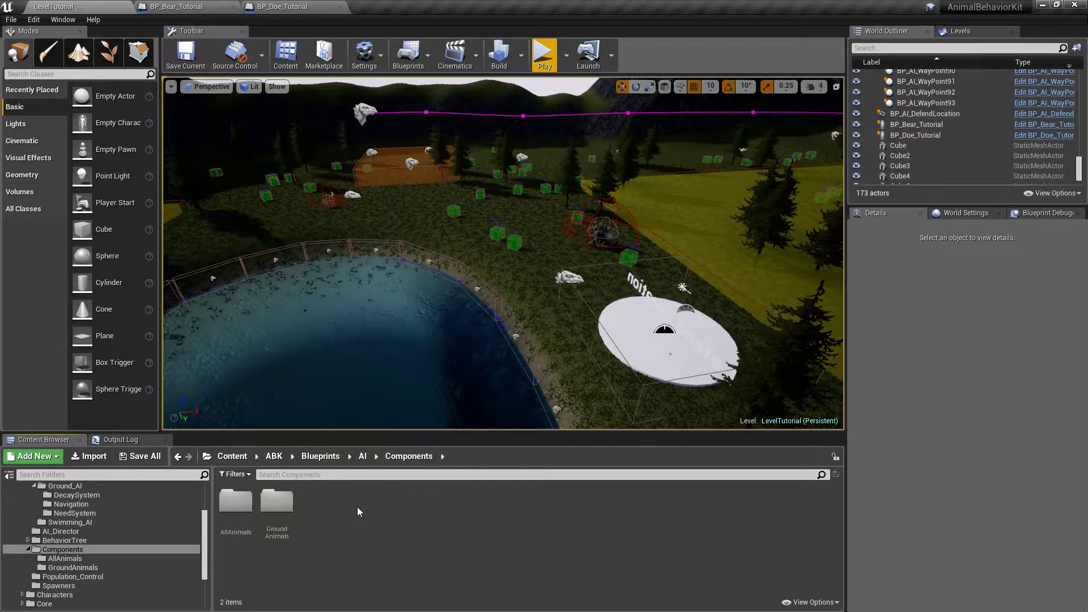
double_click(278, 505)
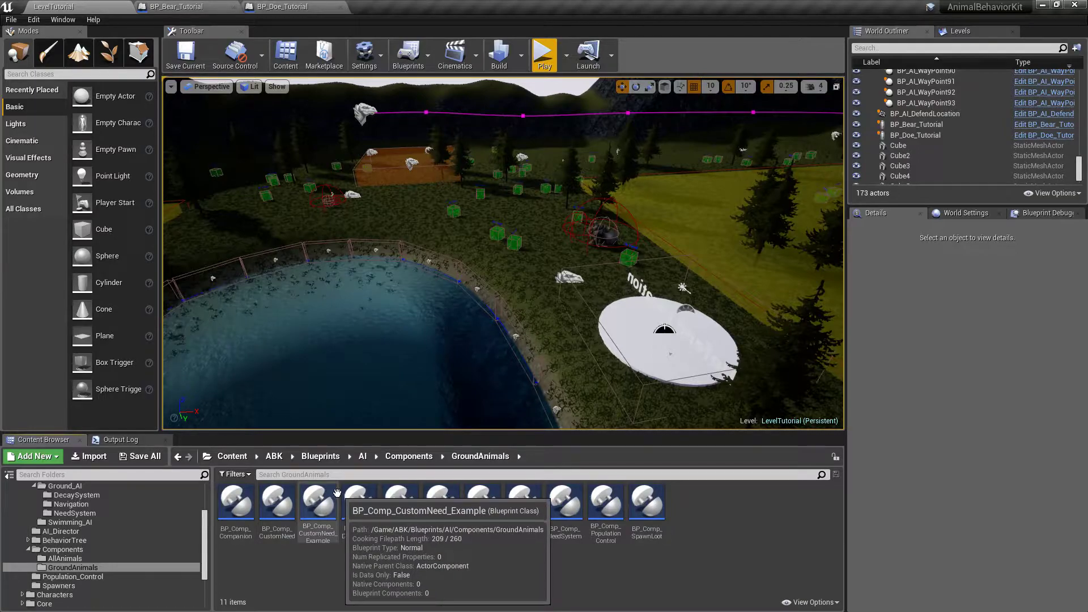
click(277, 530)
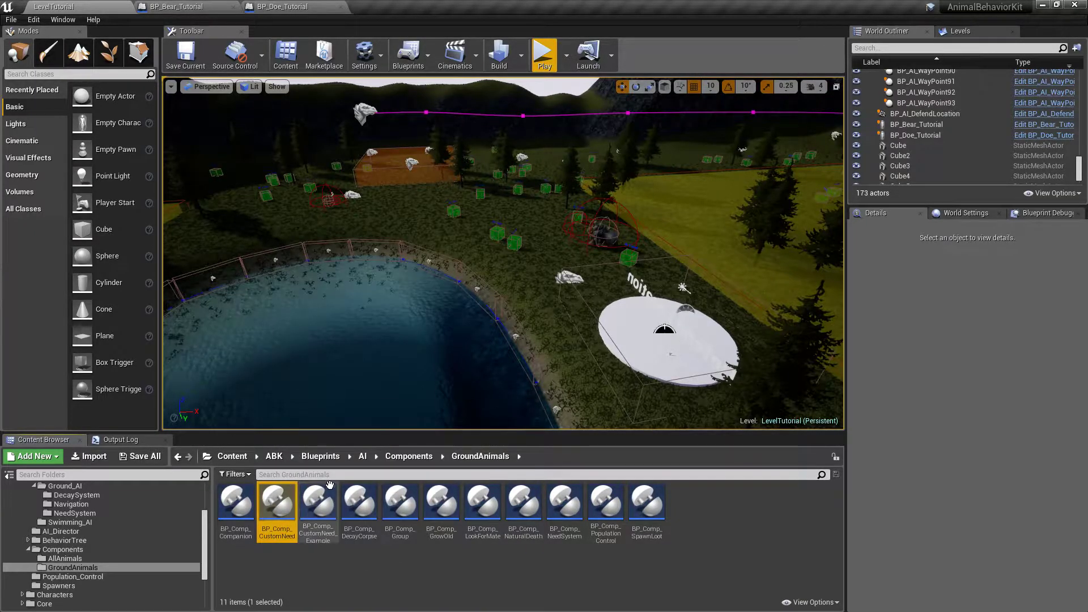
click(322, 499)
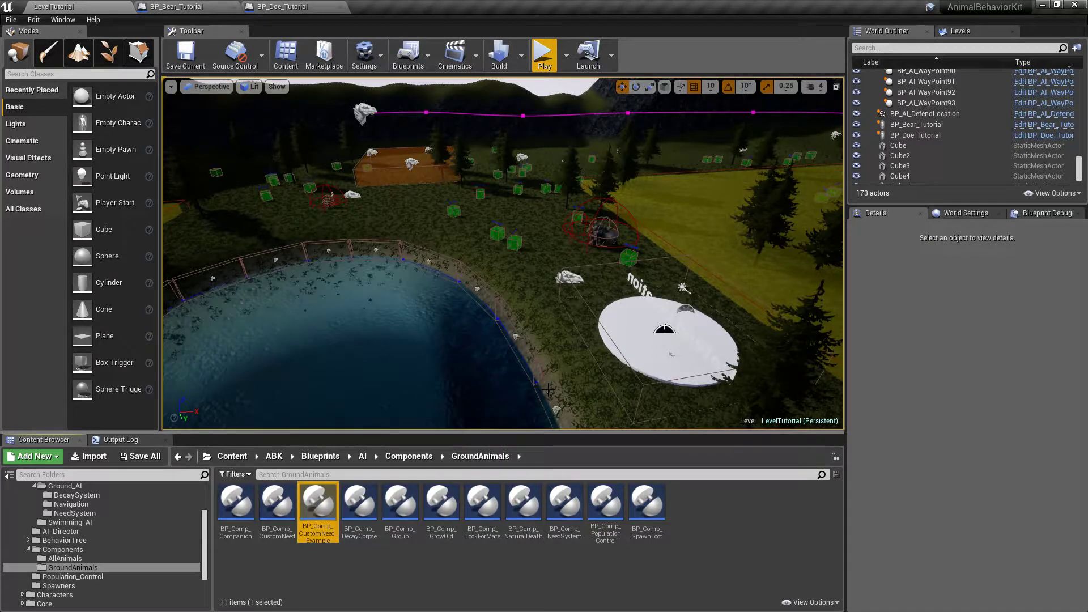
- Remove the BP_Comp_NeedSystem component from the bear placed in the level
key(w)
right_drag(536, 288, 449, 272)
click(448, 271)
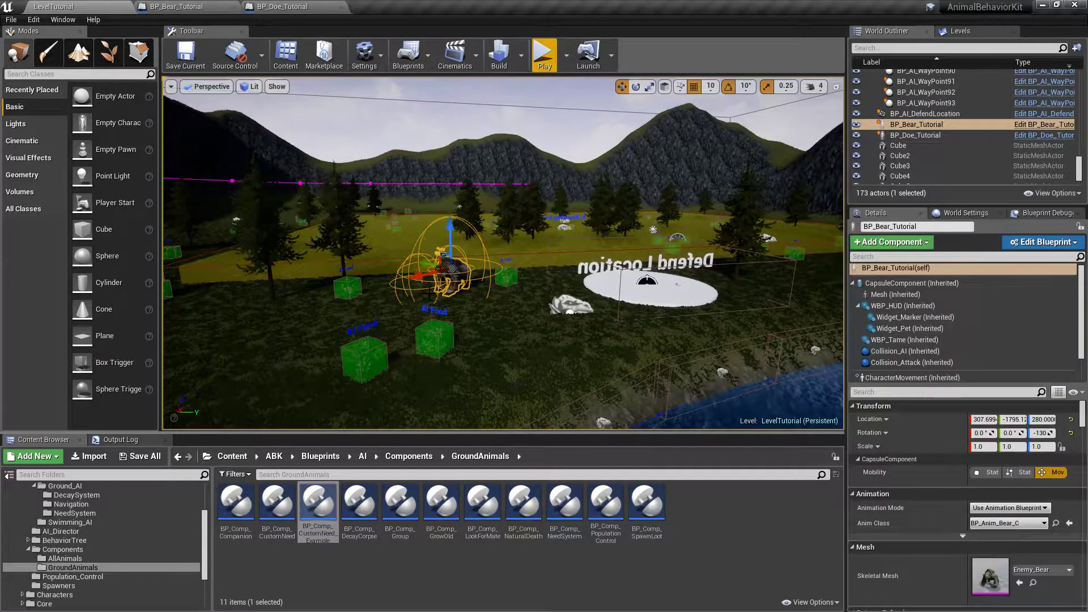
click(853, 282)
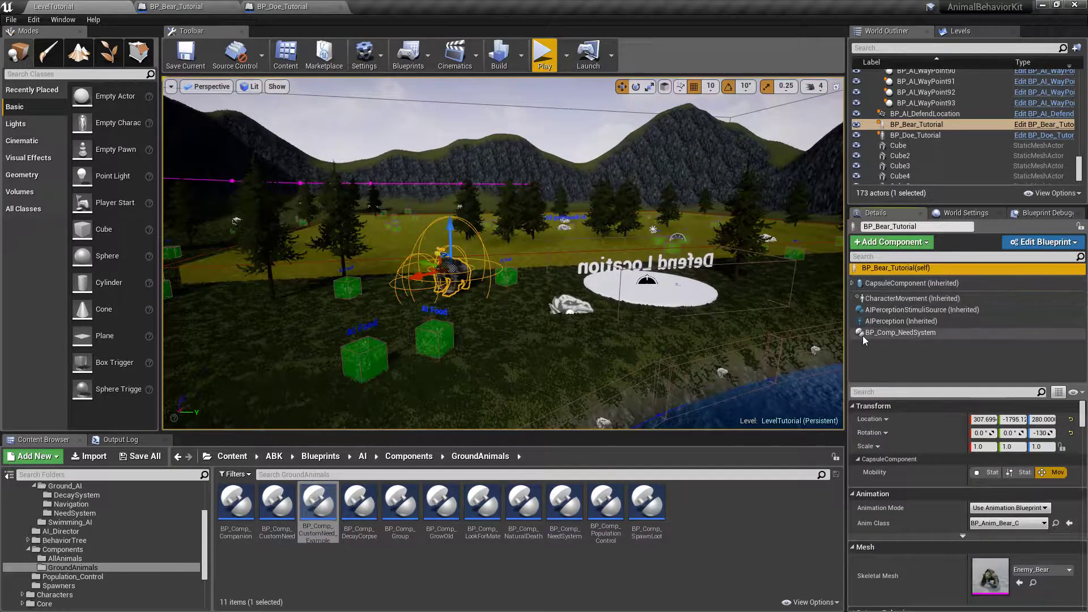
click(897, 336)
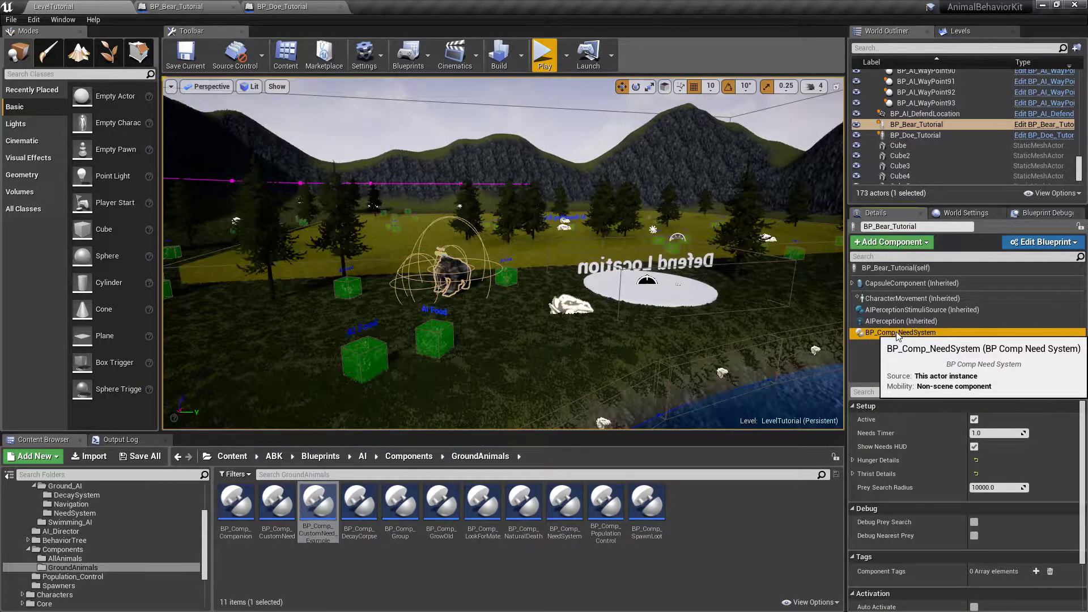
key(Delete)
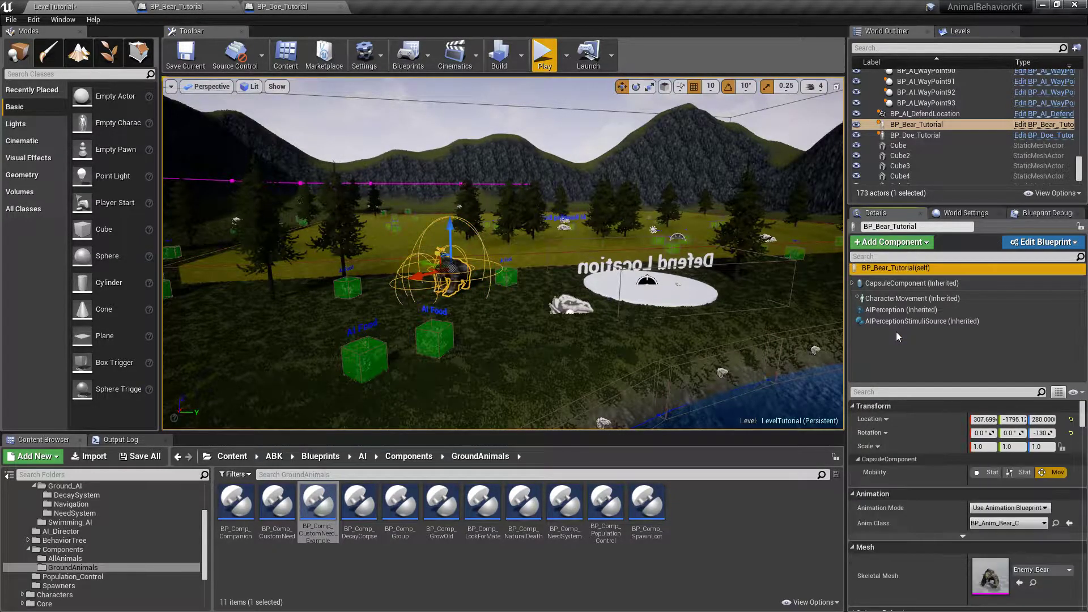
- Set the Engage Behavior of BP_Bear_Tutorial to Ignore
click(894, 269)
scroll(928, 502, down, 5)
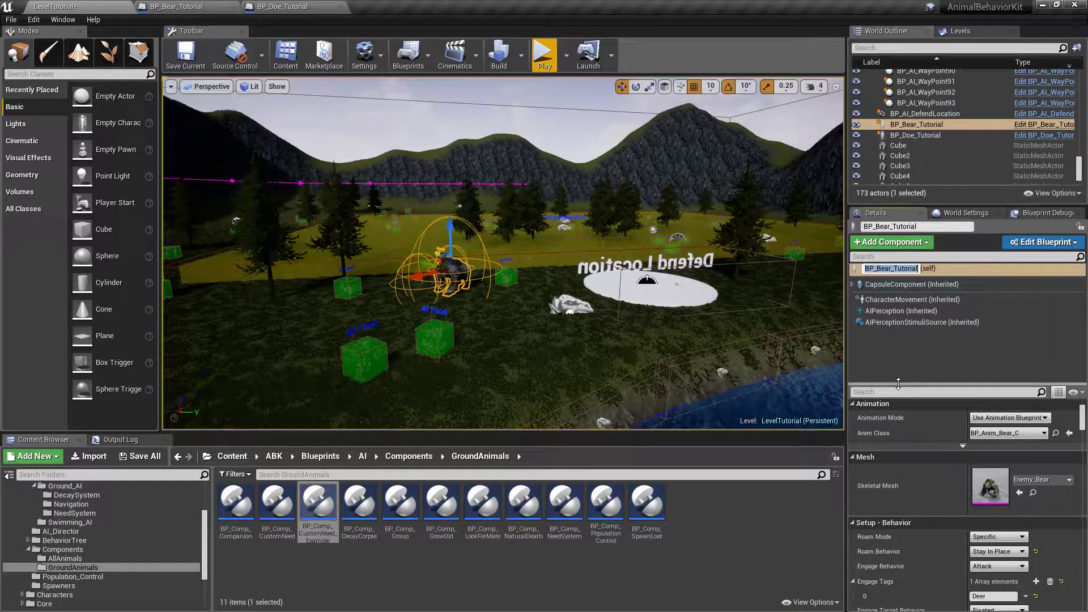
drag(898, 384, 899, 334)
scroll(936, 479, down, 2)
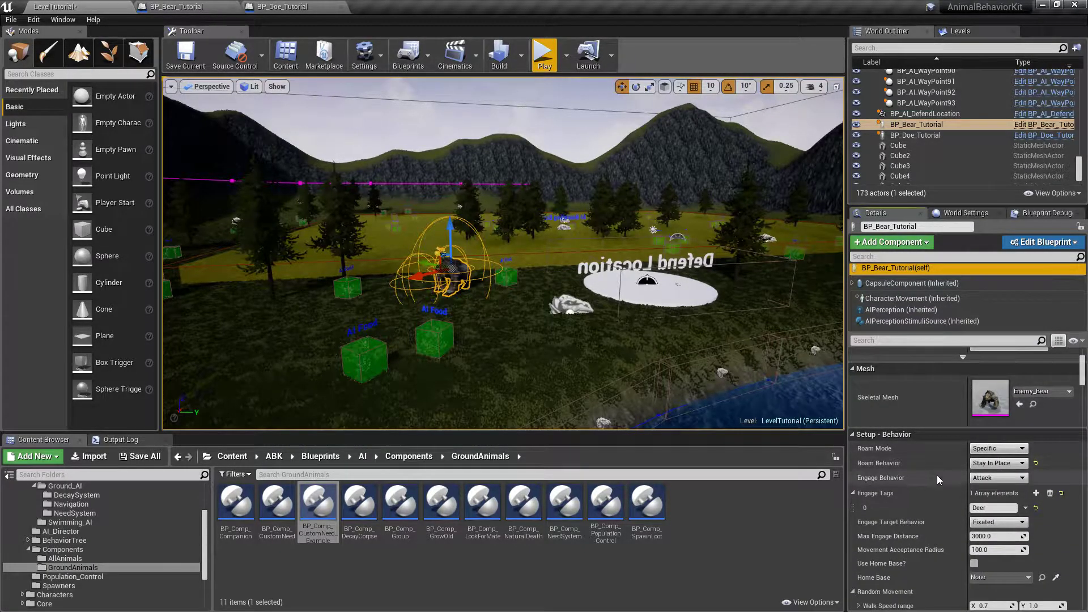
click(997, 478)
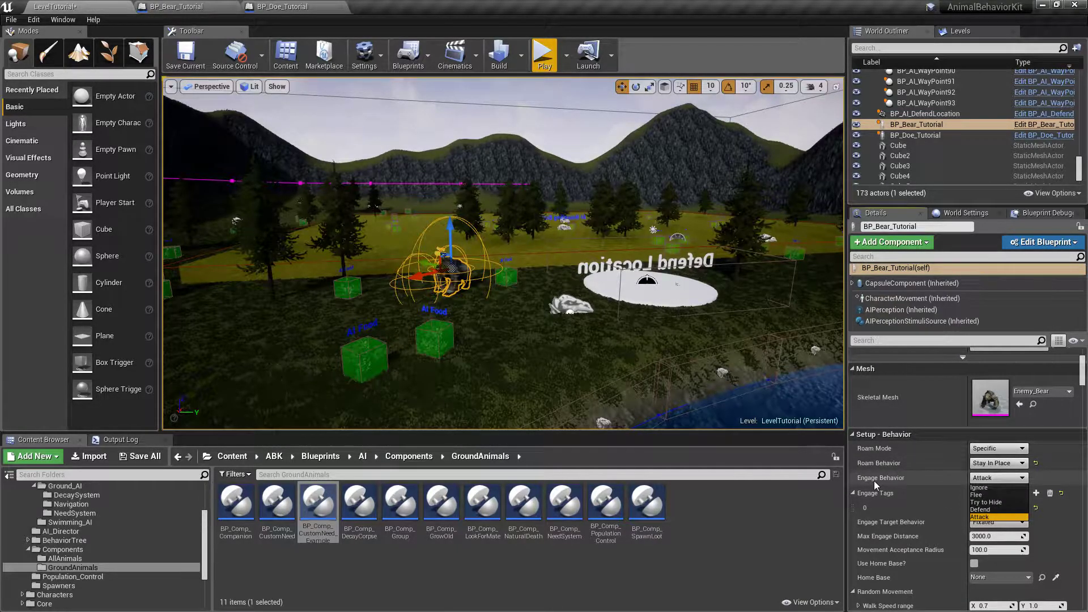
click(979, 487)
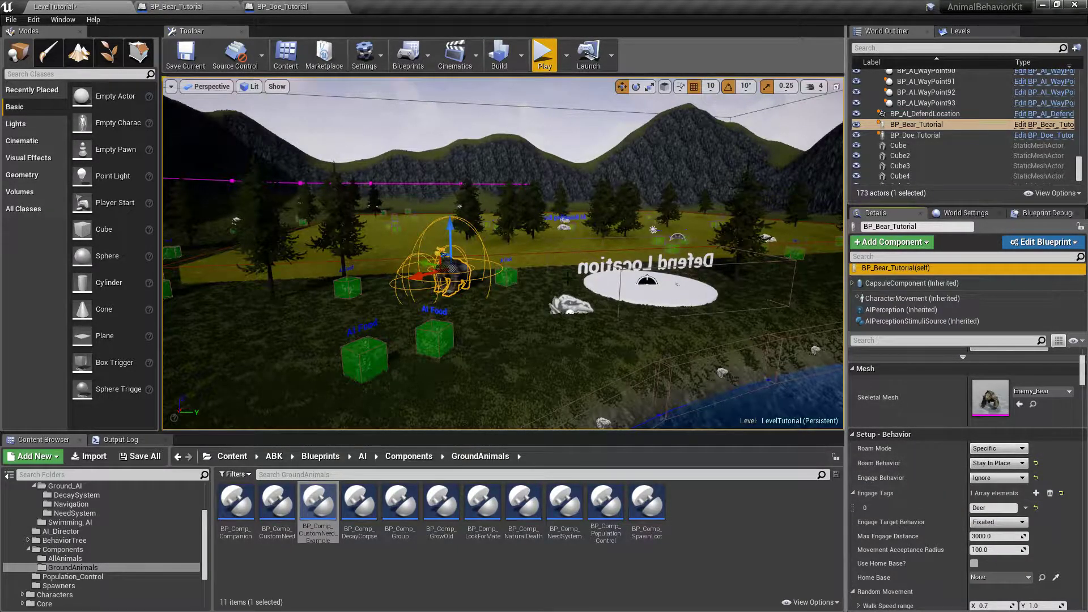
- Select the doe in the level and view the settings of its inherited BP_Comp_NeedSystem component
right_drag(637, 201, 428, 197)
click(631, 294)
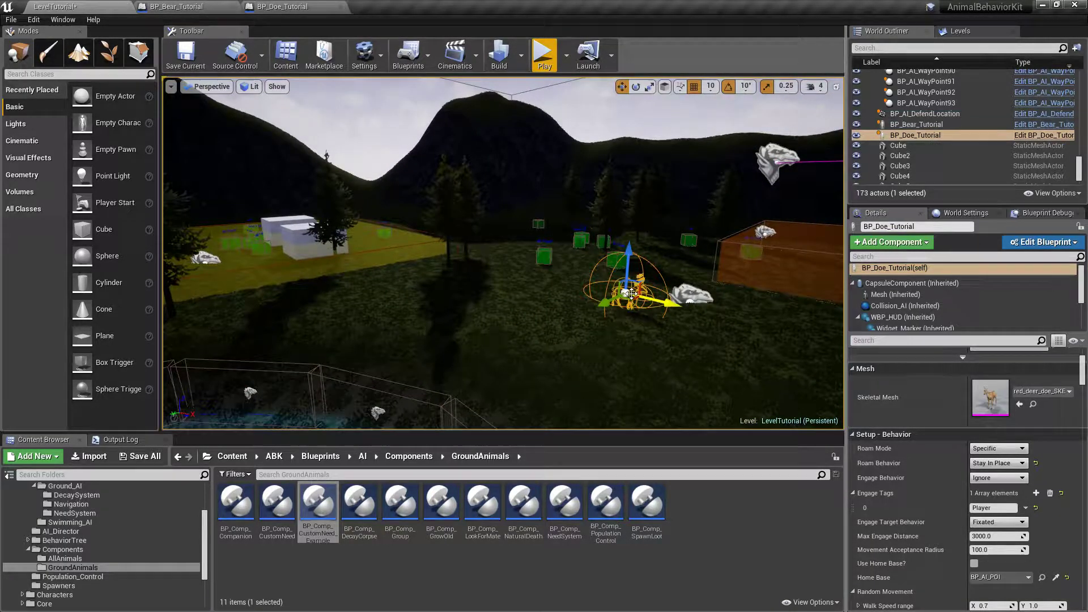
click(853, 283)
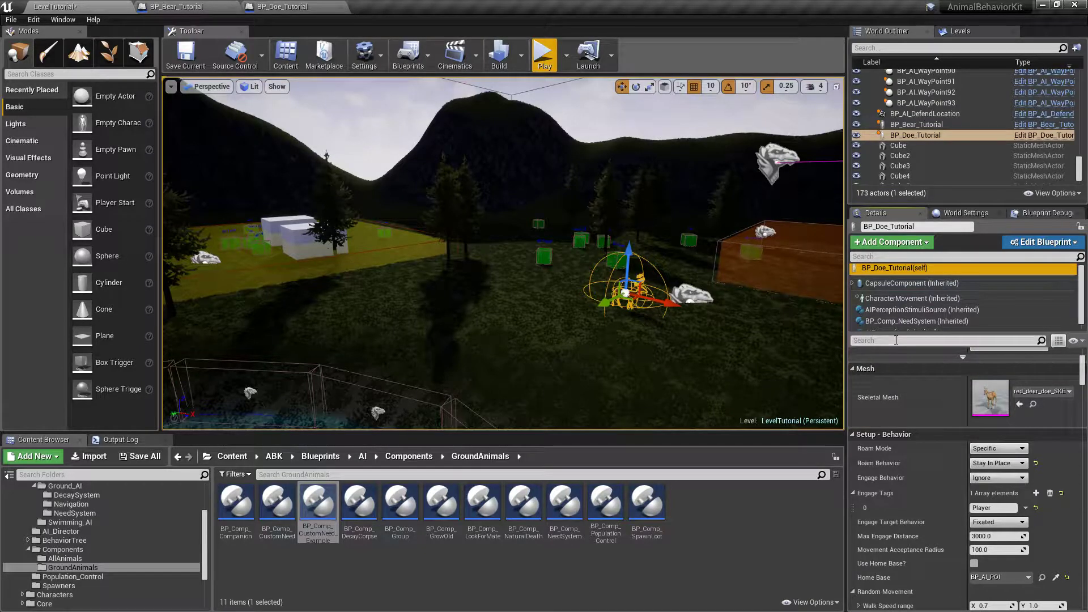
drag(895, 335, 892, 377)
click(888, 321)
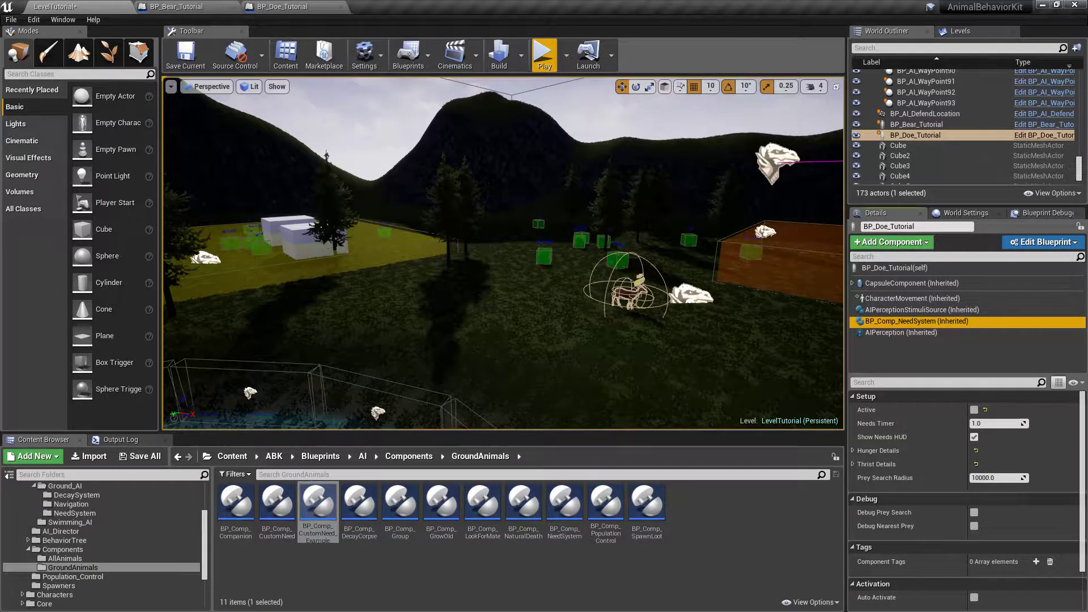
- Add the BP Comp Custom Need Example component to BP_Doe_Tutorial, keeping its default name
click(271, 506)
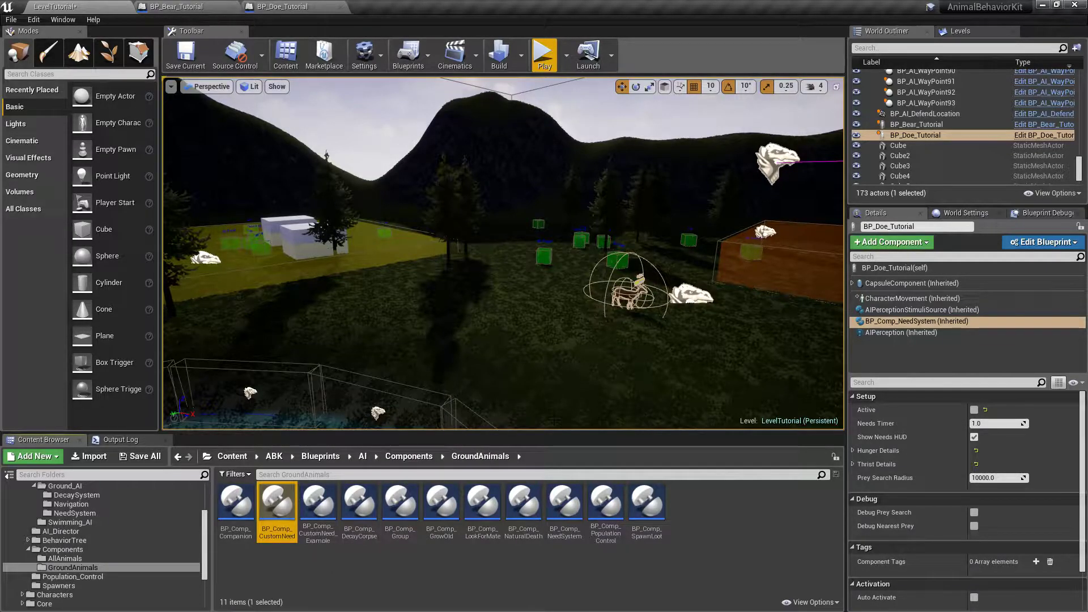
click(323, 503)
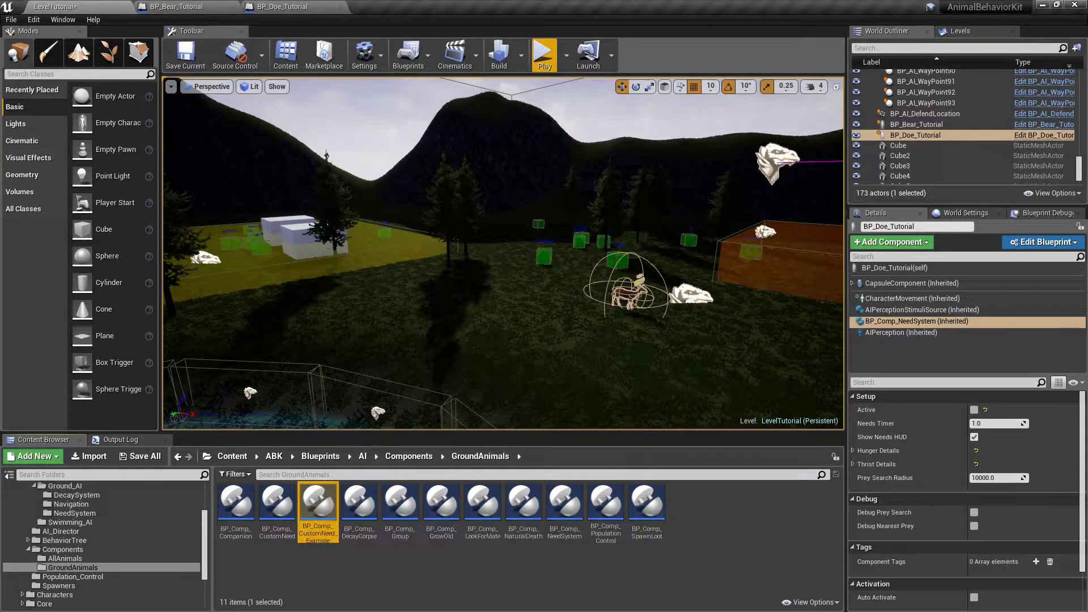
click(893, 243)
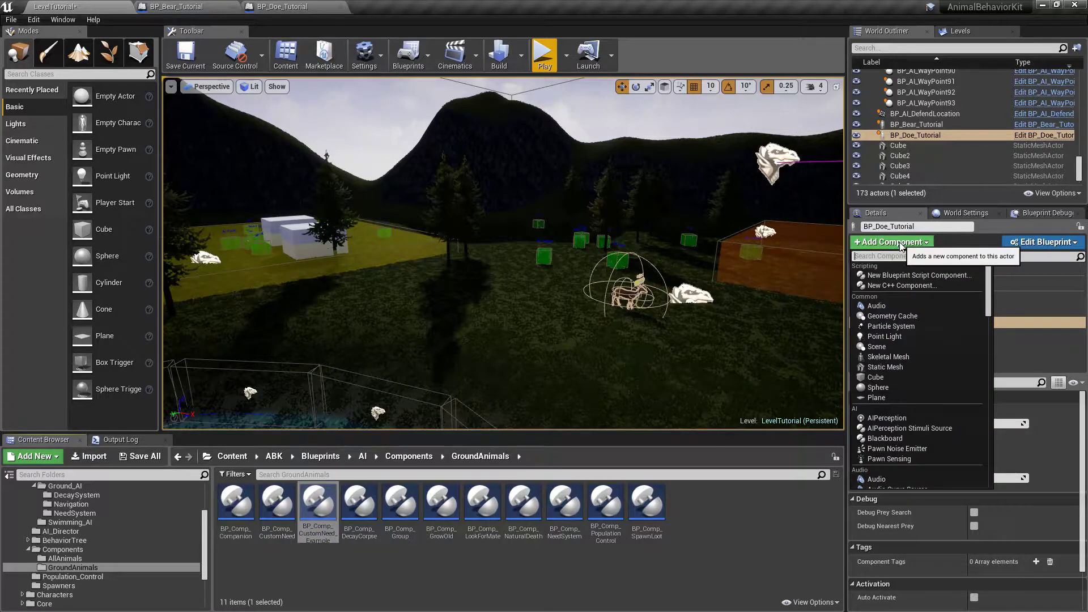
text(c)
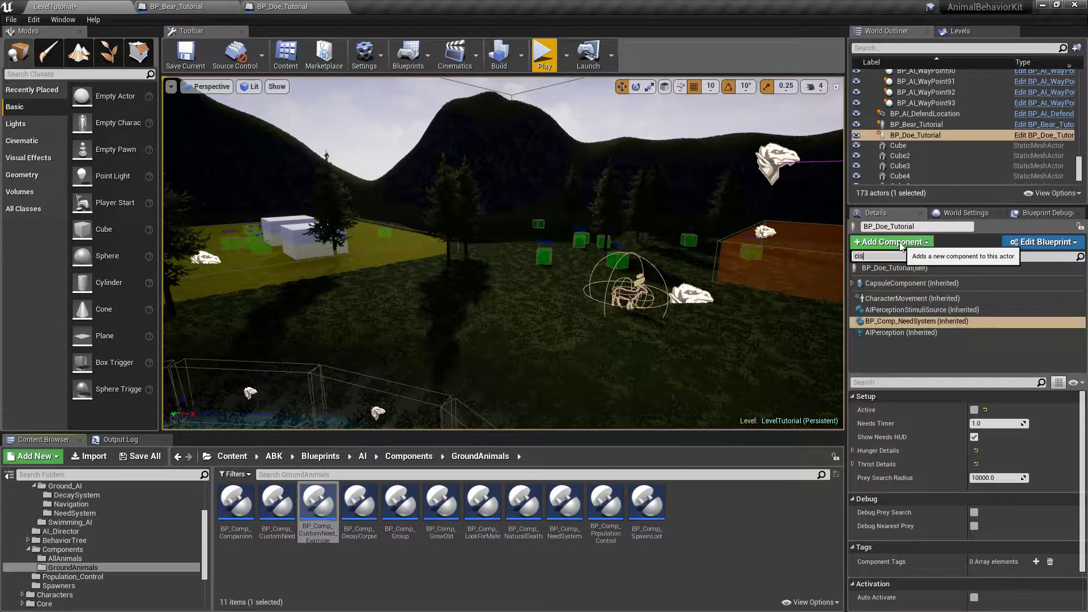
text(ustom need)
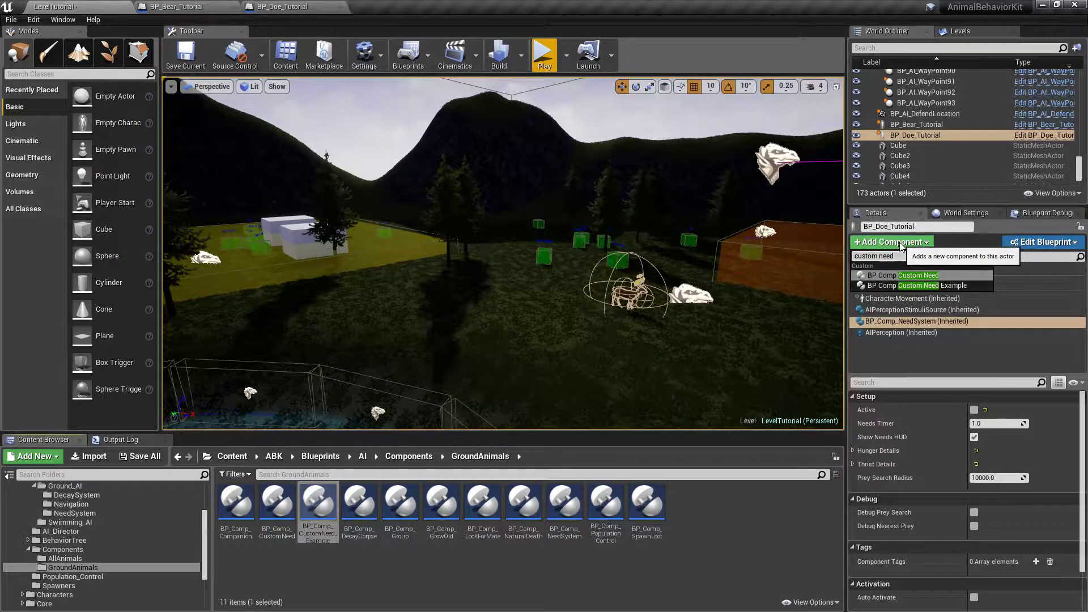
click(953, 286)
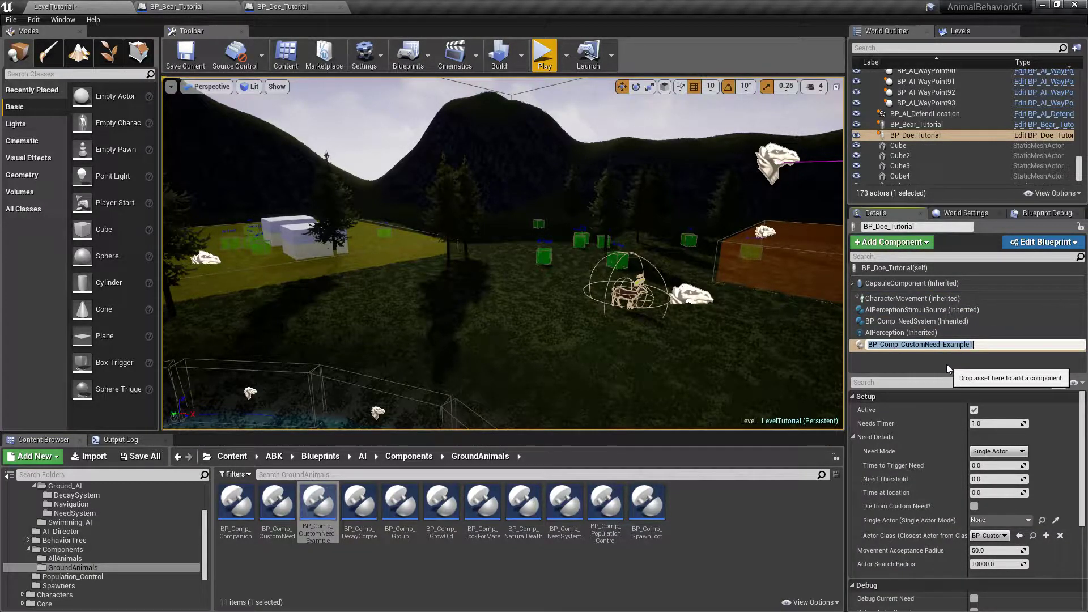
key(Return)
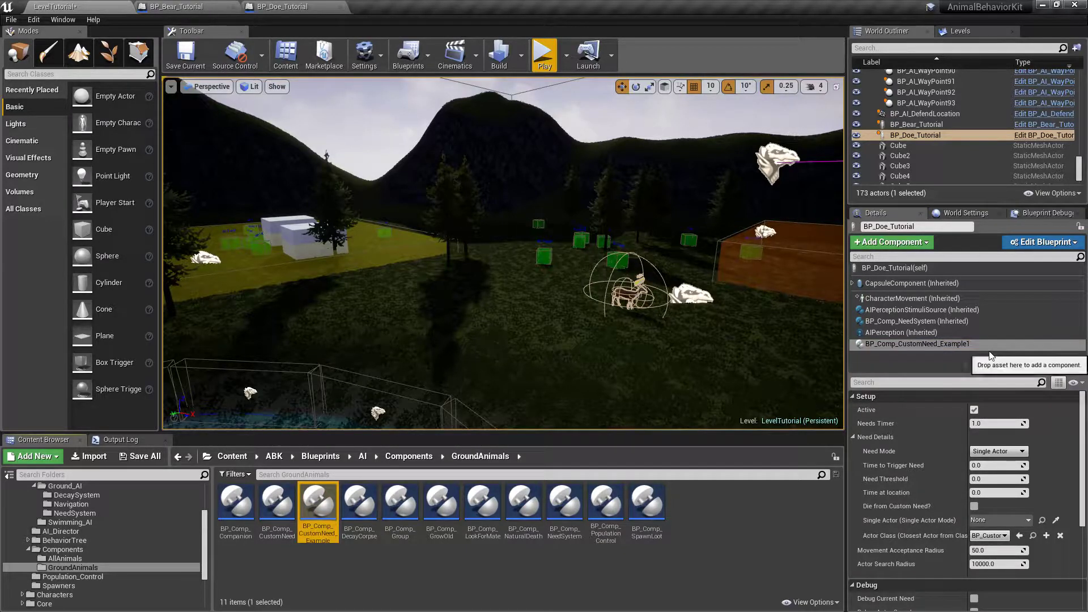
- Set the Movement Acceptance Radius of the doe's new custom need component to 500
click(933, 344)
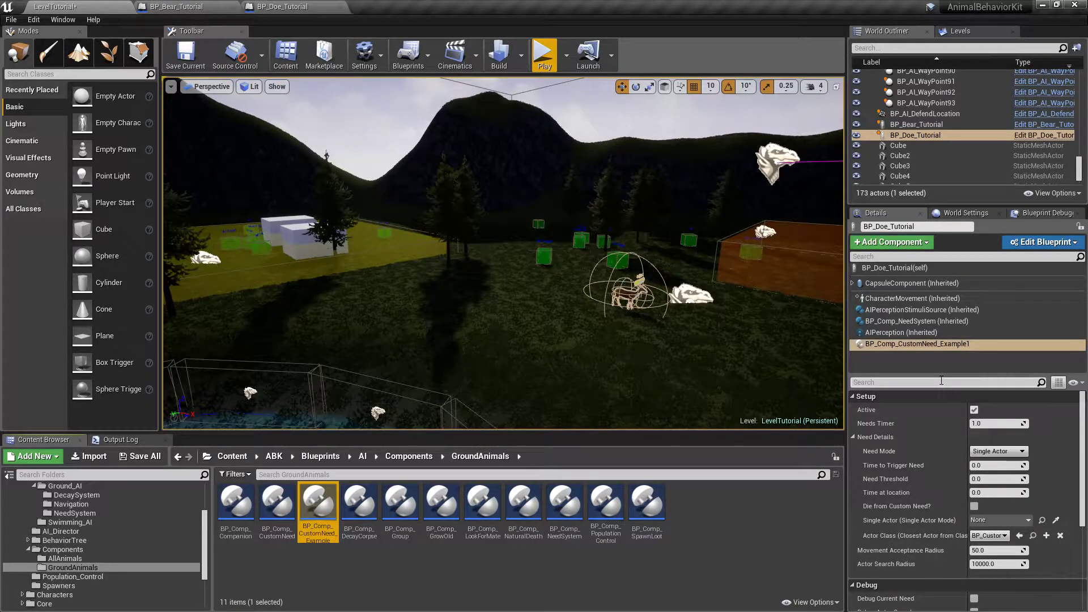
drag(940, 376, 936, 320)
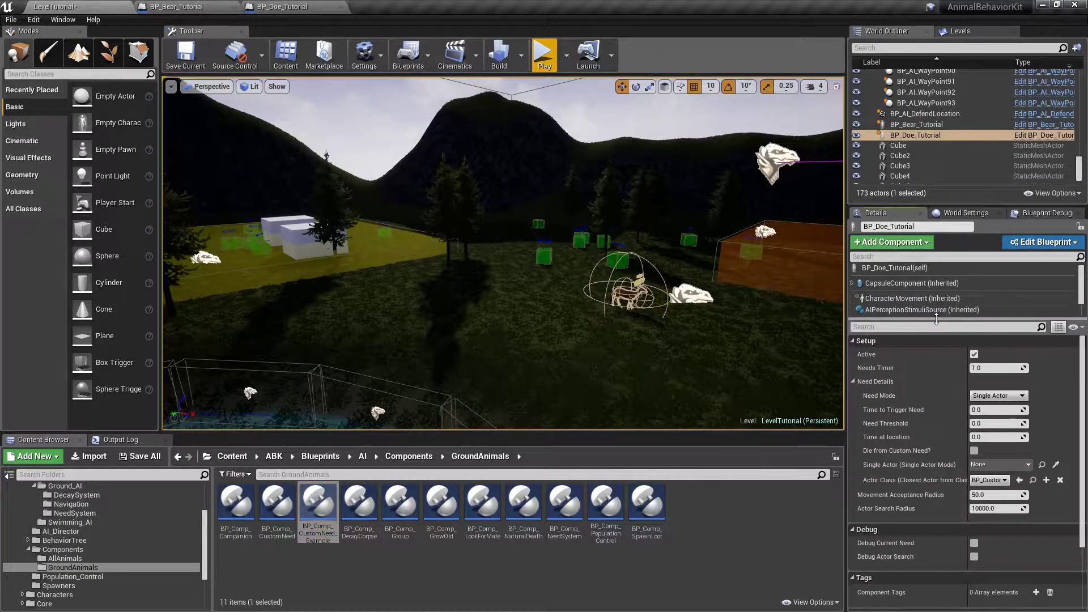
mouse_move(894, 437)
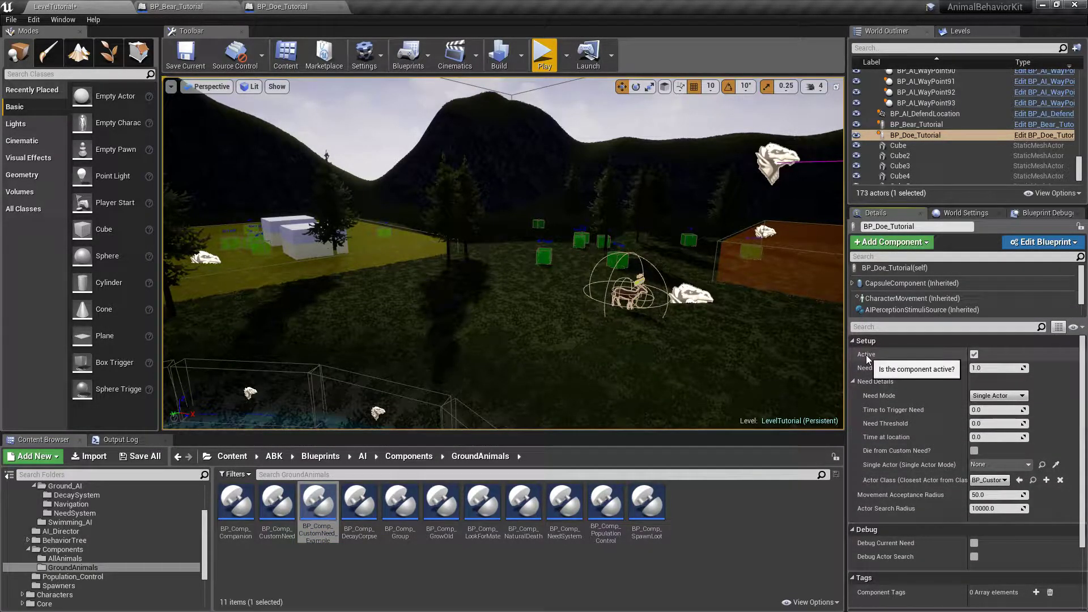
click(853, 381)
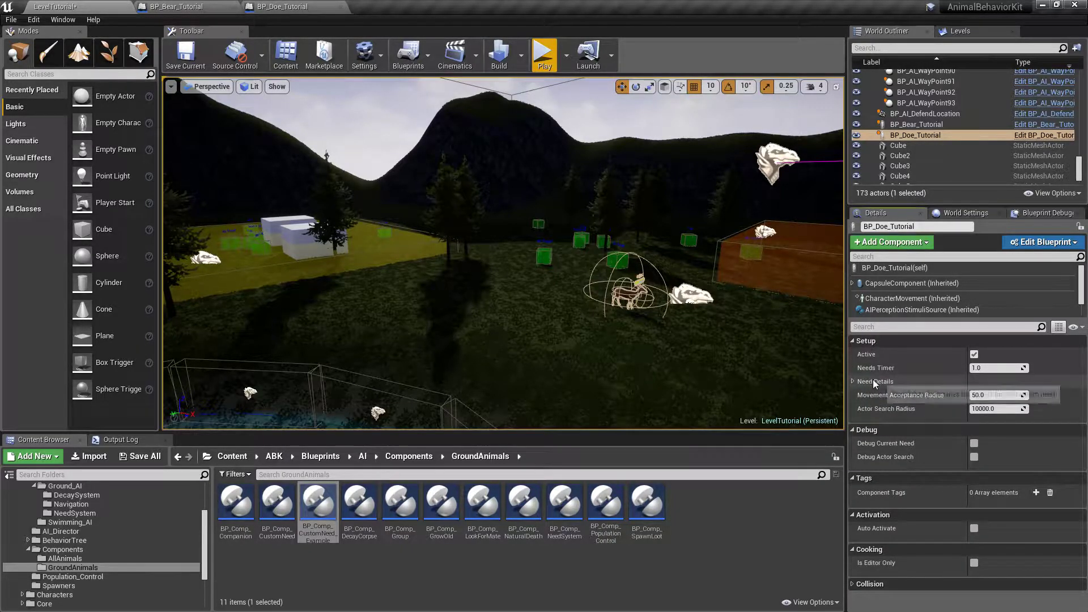
click(994, 396)
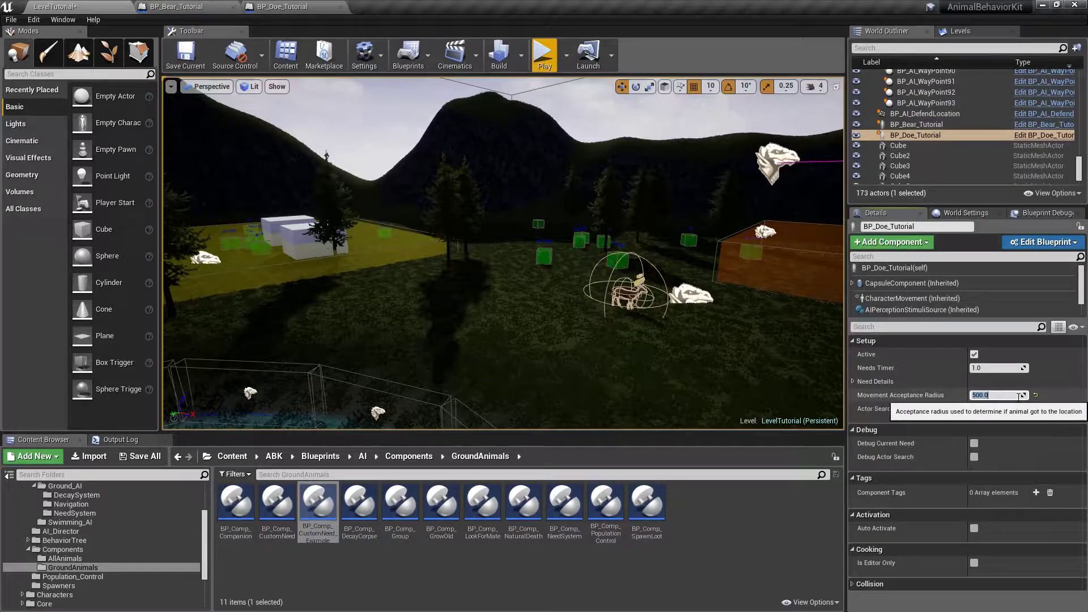
- In the custom need's Need Details, keep Need Mode on Single Actor and set Time to Trigger Need to 30
click(853, 382)
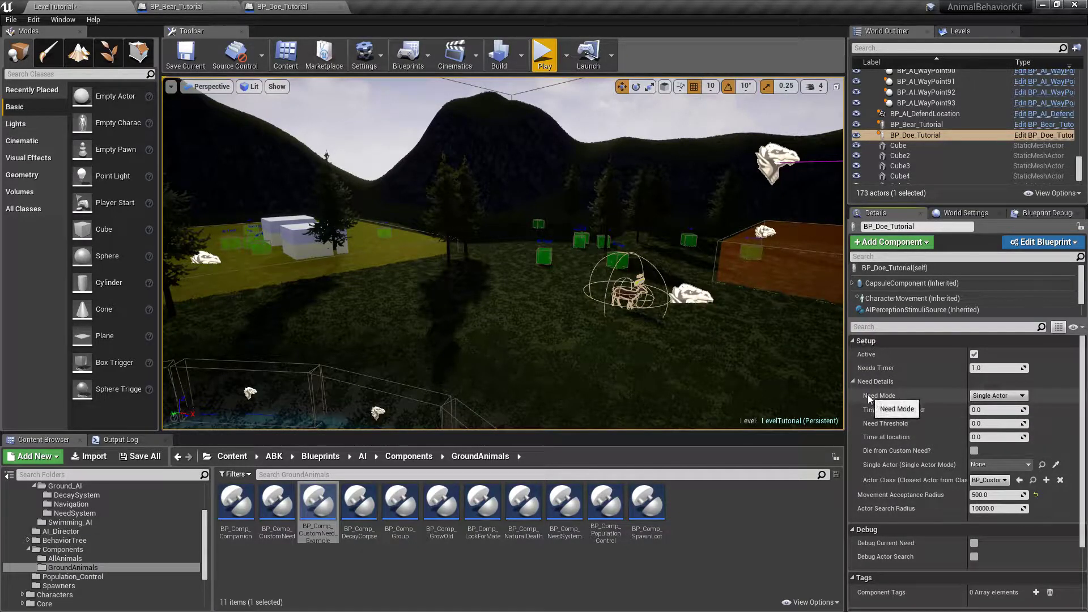
click(998, 395)
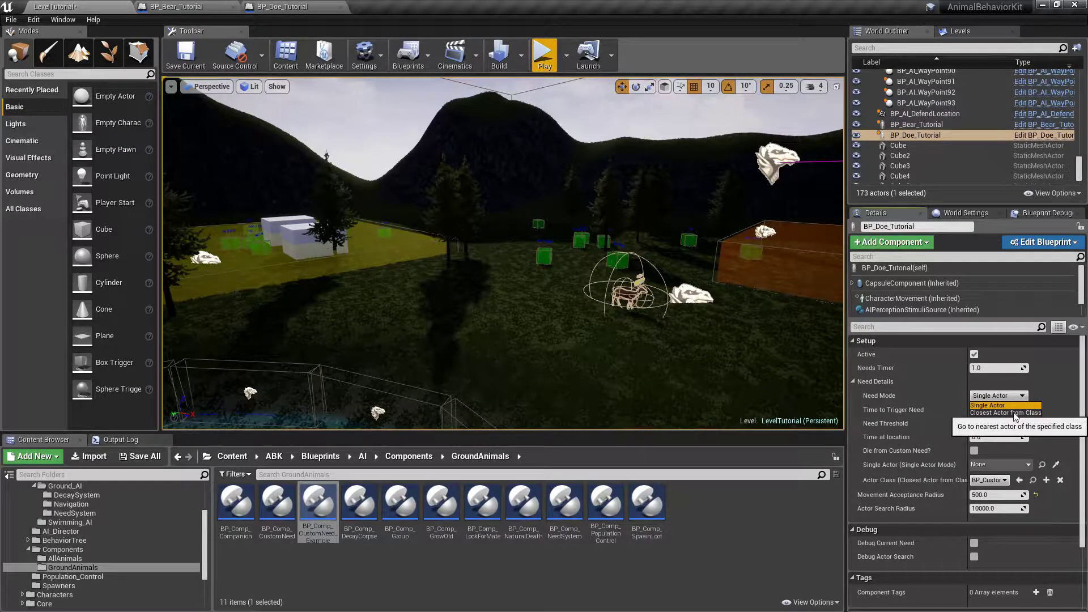
click(1047, 391)
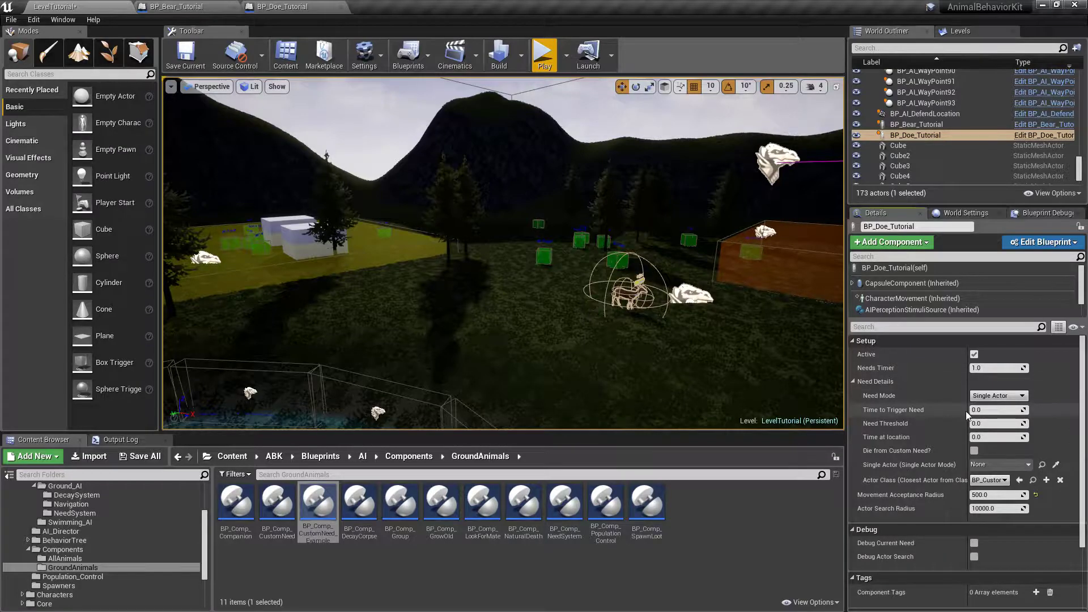
click(1009, 410)
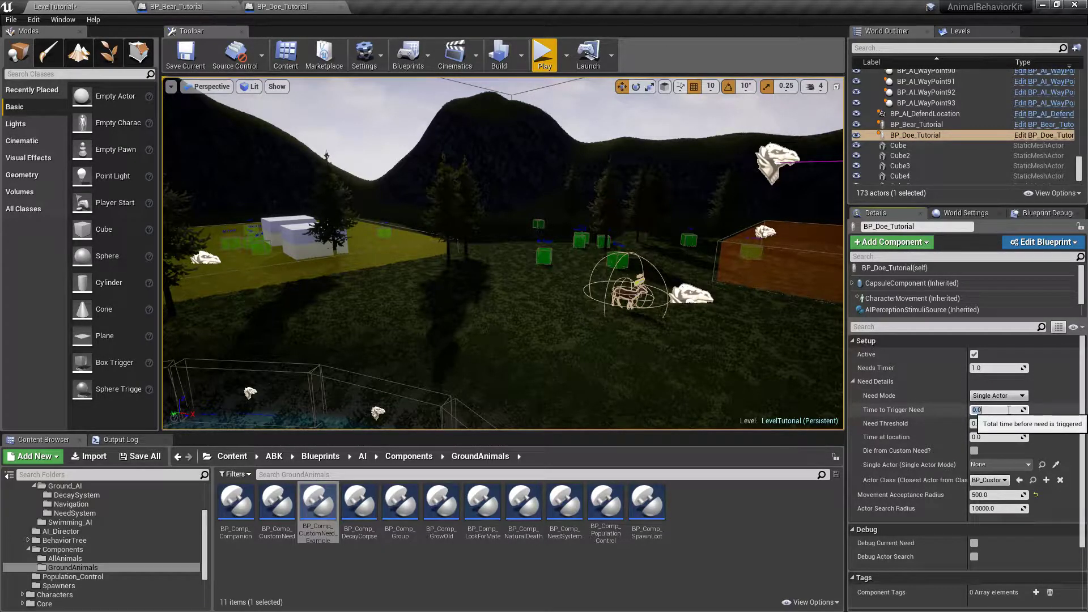
text(30)
key(Return)
- Set the custom need's Need Threshold to 0.1 and its Time at location to 10
click(987, 424)
key(Return)
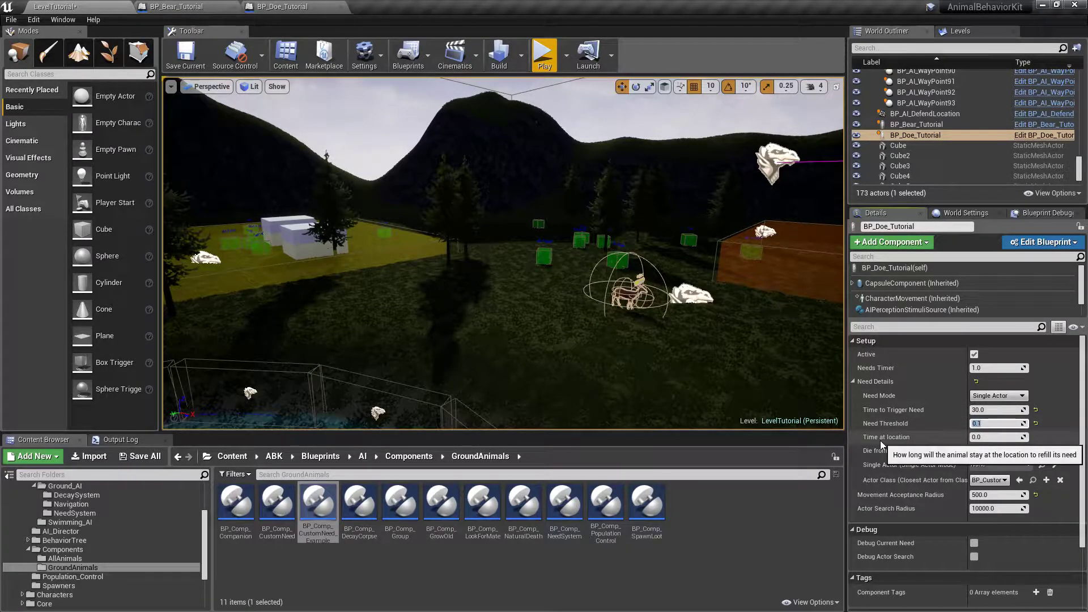
click(983, 436)
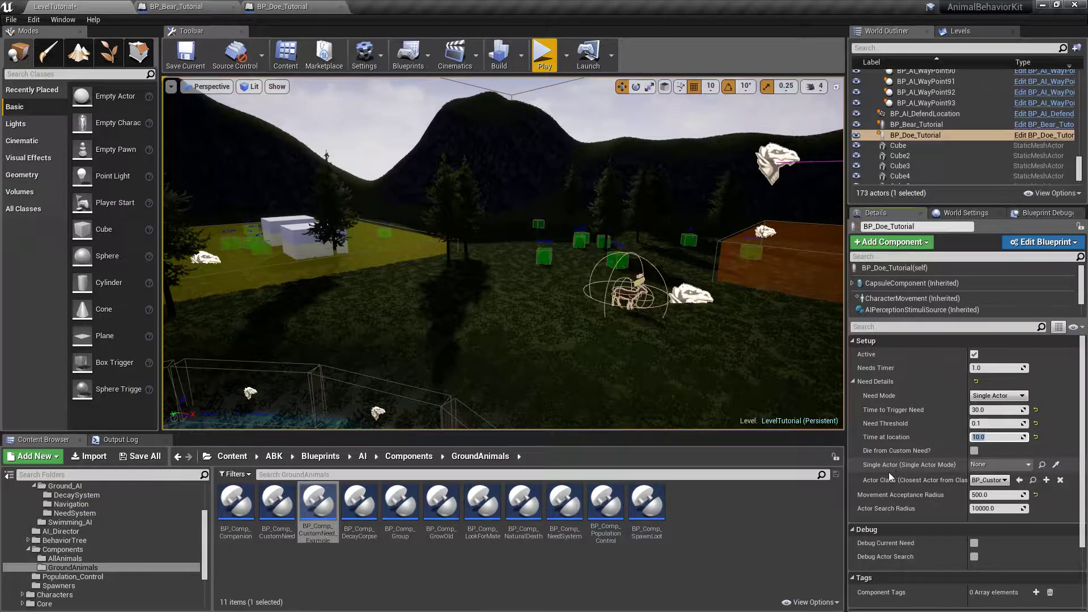
- Locate the BP_CustomNeedActor asset referenced by the custom need's Actor Class in the Actors > Ground_AI folder
click(1008, 464)
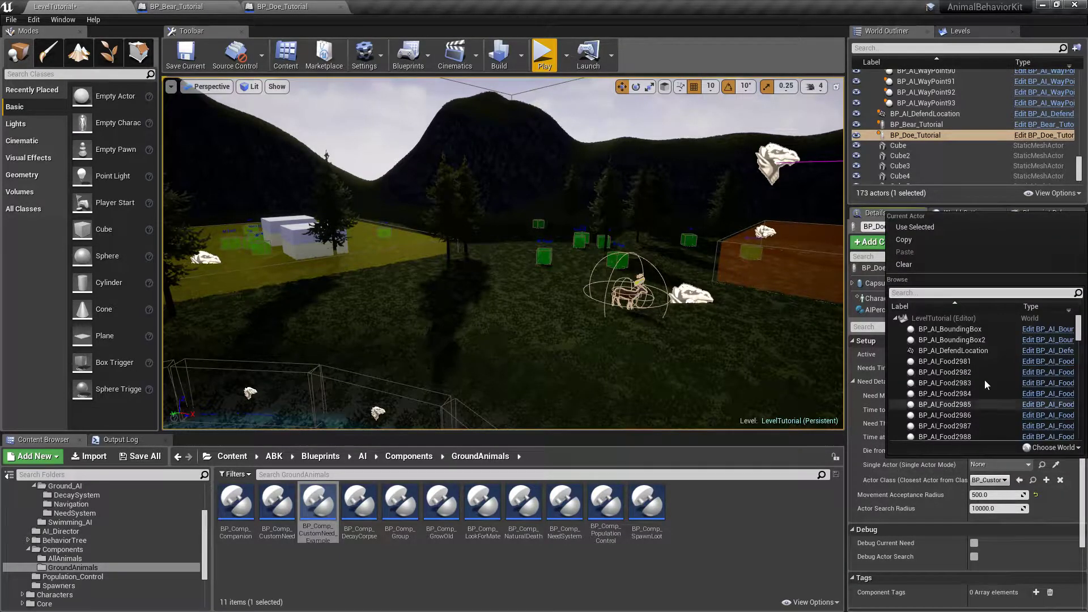
click(799, 552)
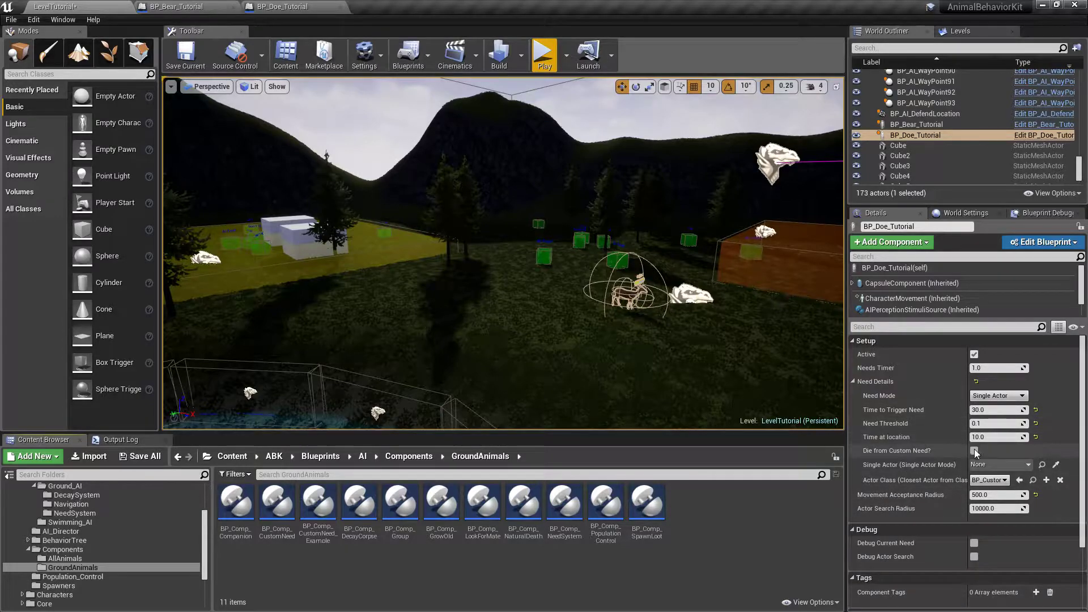
click(1033, 480)
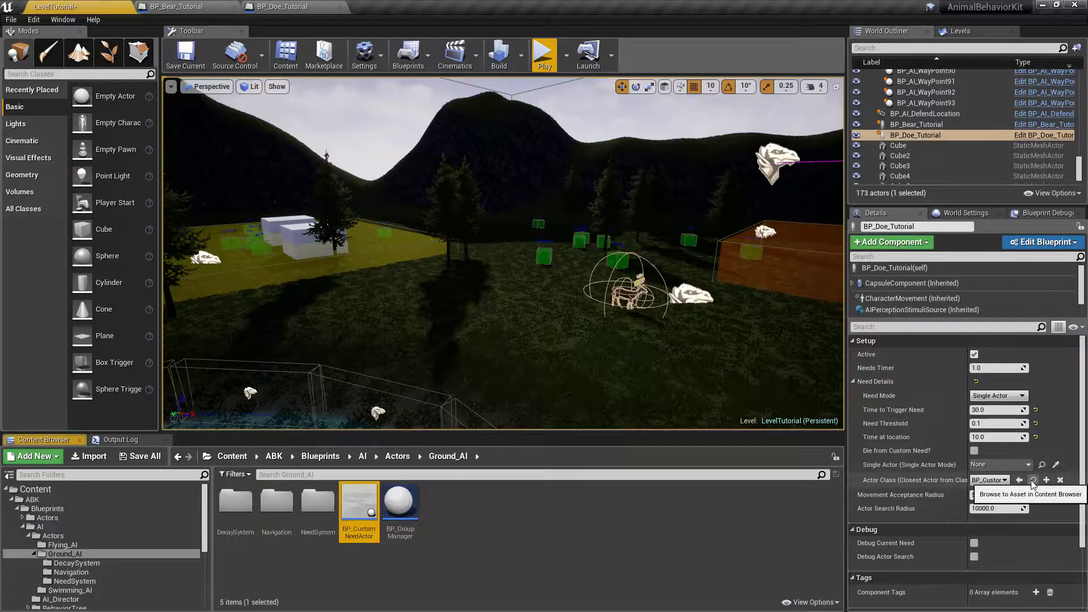
mouse_move(368, 504)
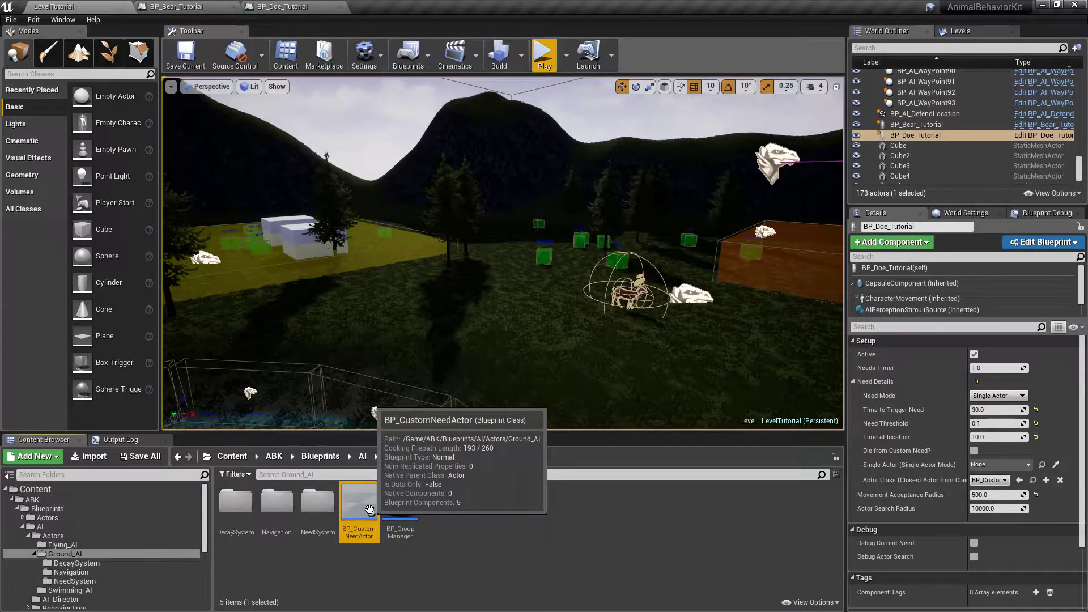
click(360, 457)
double_click(235, 503)
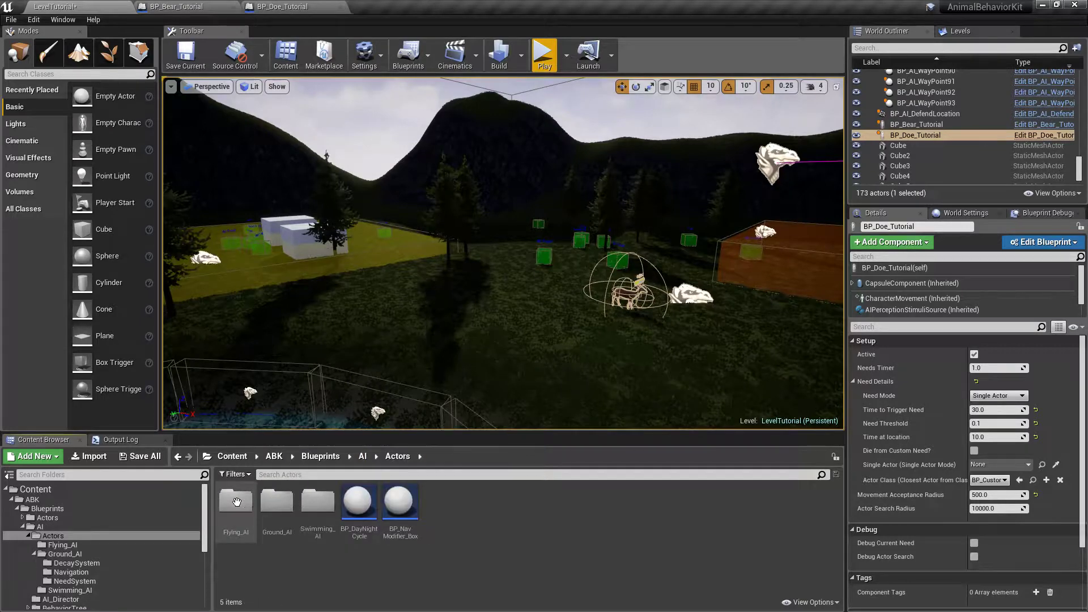
double_click(281, 502)
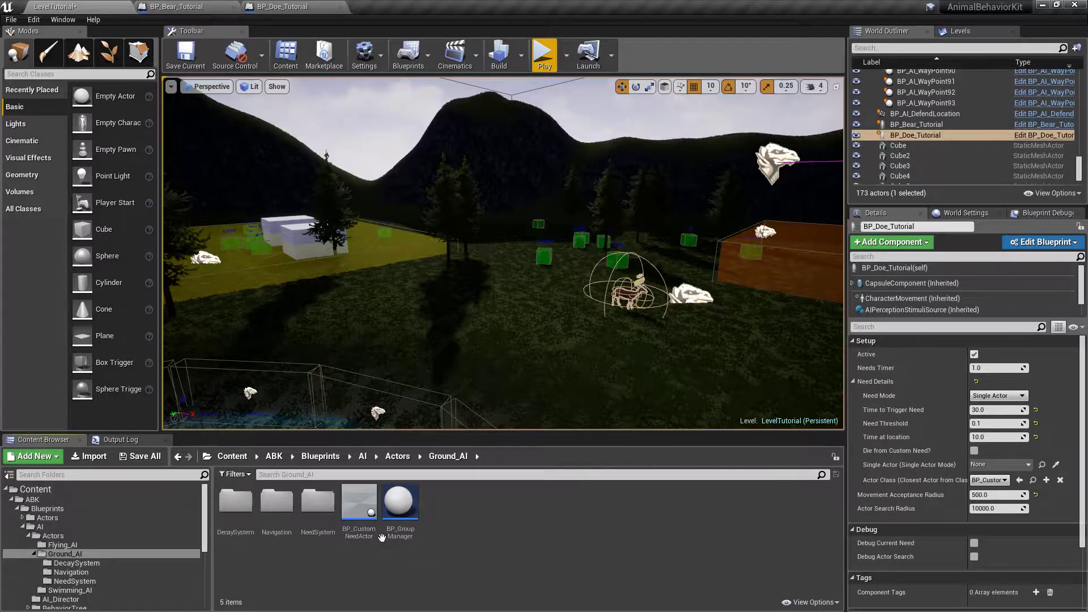
- Open the BP_CustomNeedActor blueprint, examine its Event Graph and Construction Script, and return to the tutorial level
double_click(353, 501)
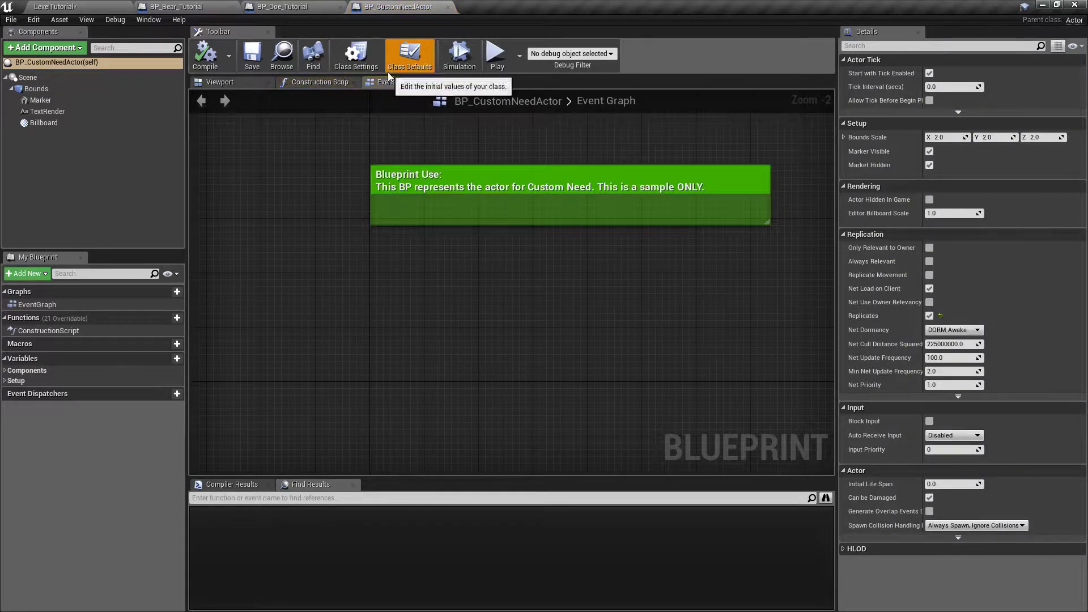
mouse_move(454, 281)
right_down()
mouse_move(415, 291)
mouse_move(399, 315)
mouse_move(433, 277)
right_up()
click(314, 82)
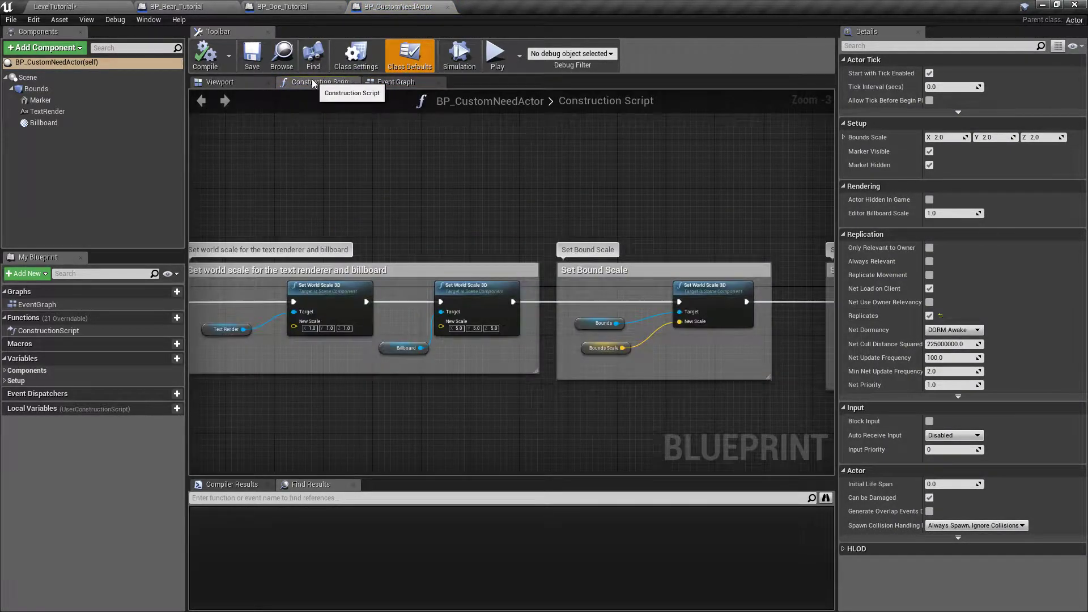
click(381, 83)
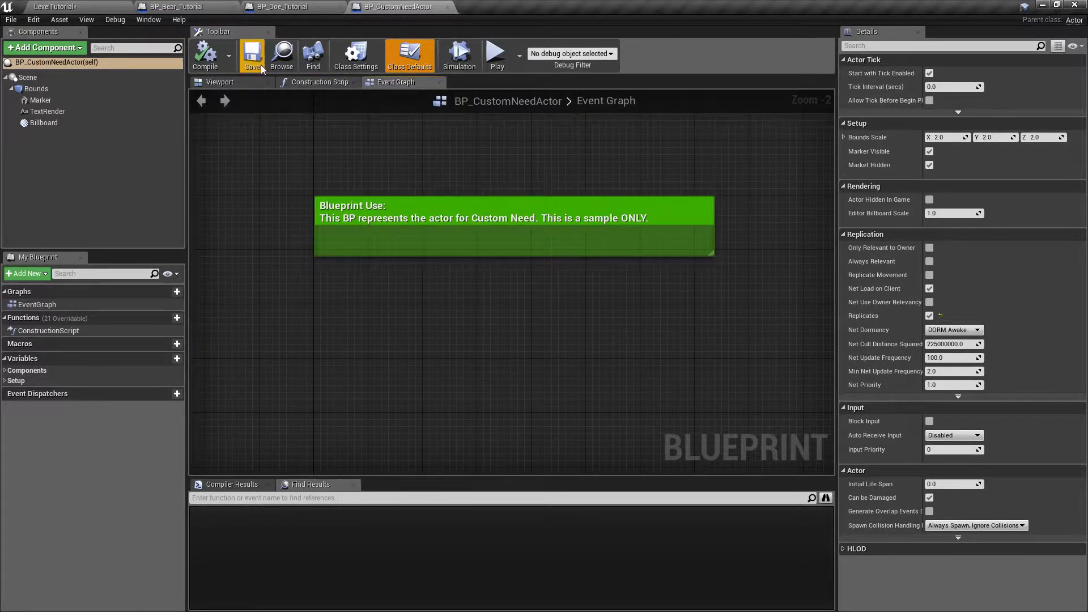
click(447, 7)
click(81, 6)
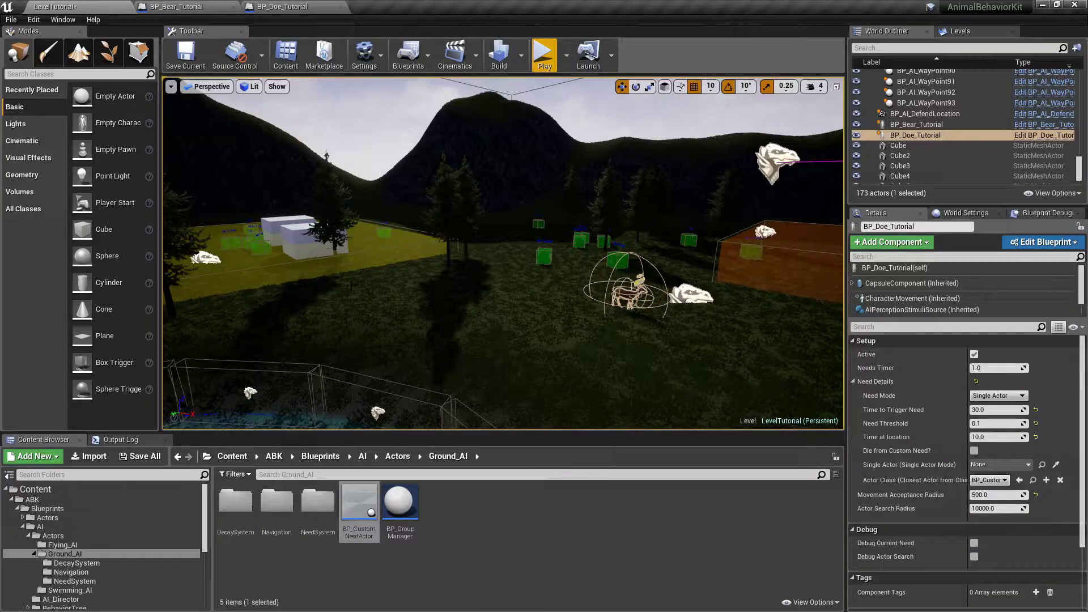
- Place a BP_CustomNeedActor on the grass near the lake, at about X -4380, Y -2610, Z 90
drag(359, 502, 343, 310)
key(f)
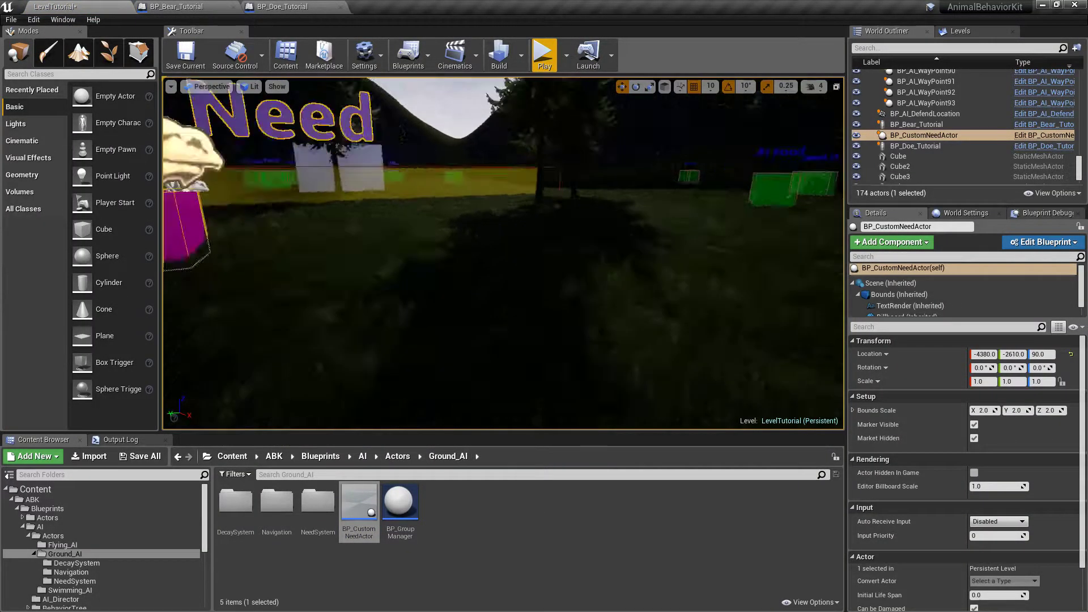
scroll(478, 264, up, 5)
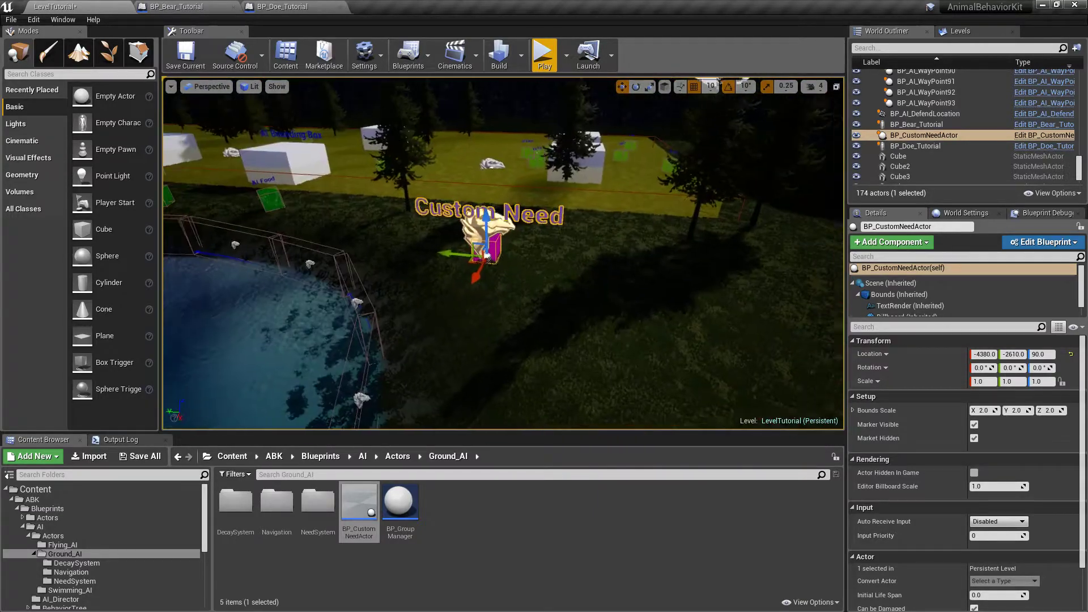
scroll(477, 264, down, 3)
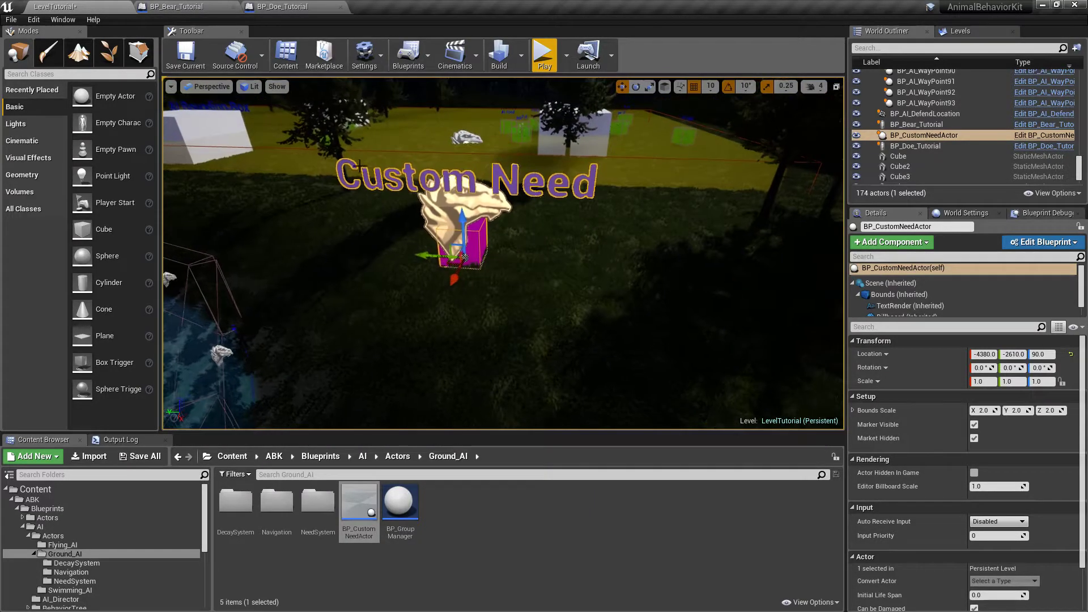
scroll(478, 264, down, 4)
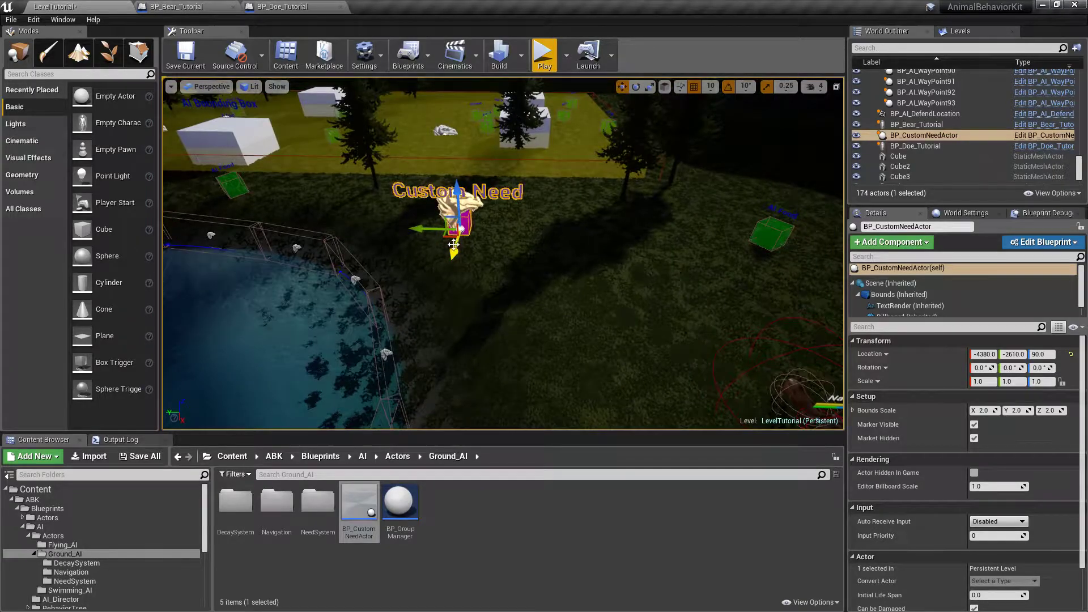
right_drag(478, 264, 425, 269)
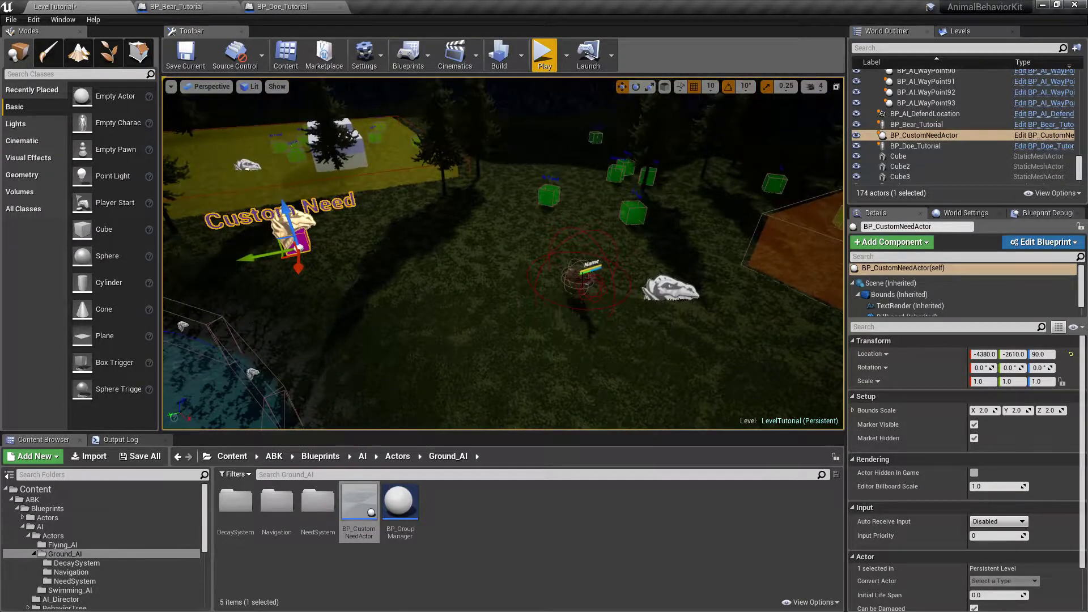
- Assign the placed BP_CustomNeedActor as the Single Actor of the doe's custom need component
click(582, 280)
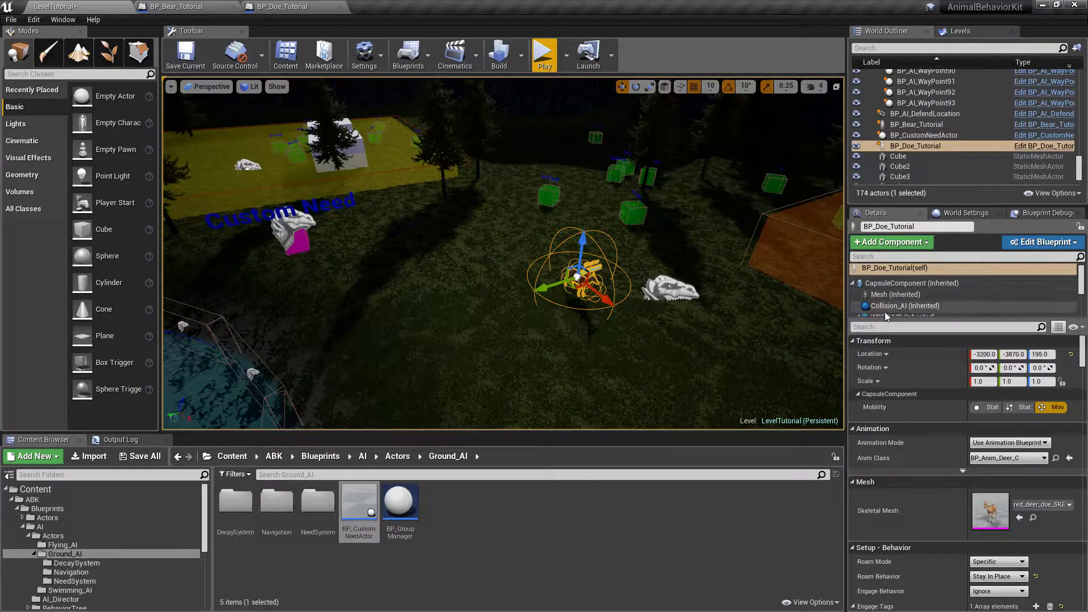
drag(888, 321, 919, 319)
click(852, 282)
click(878, 344)
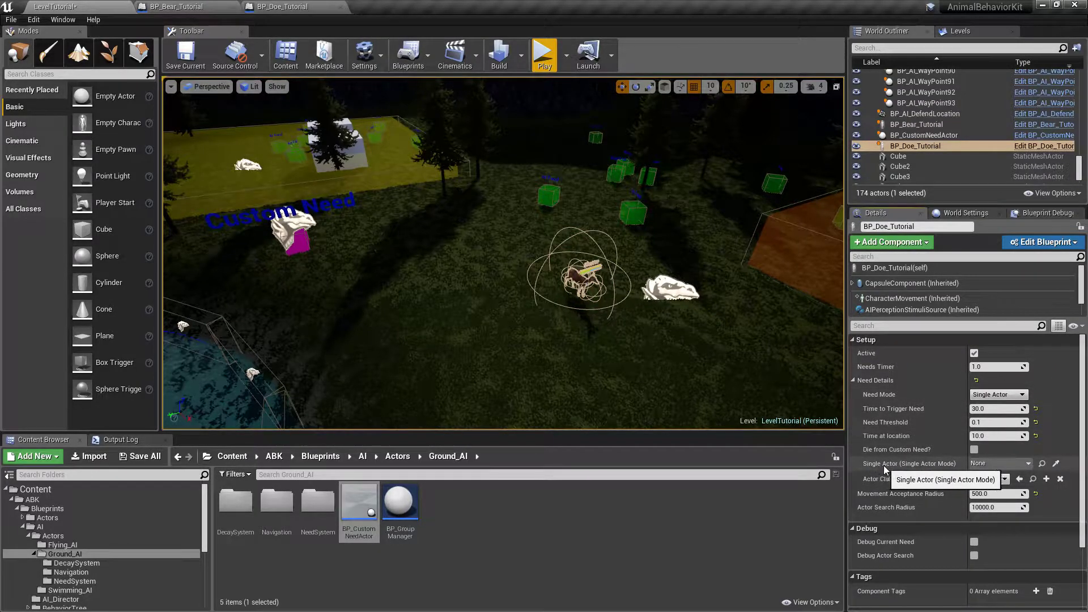
click(1055, 464)
click(300, 238)
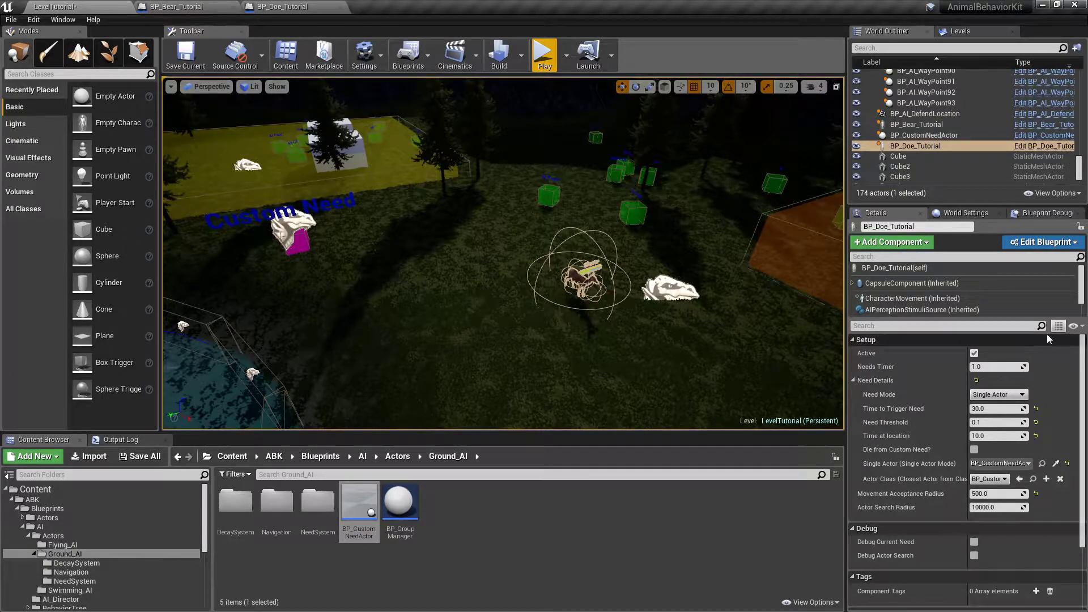
- Set the Roam Behavior of BP_Doe_Tutorial to Go to Random Location in NavMesh
click(907, 271)
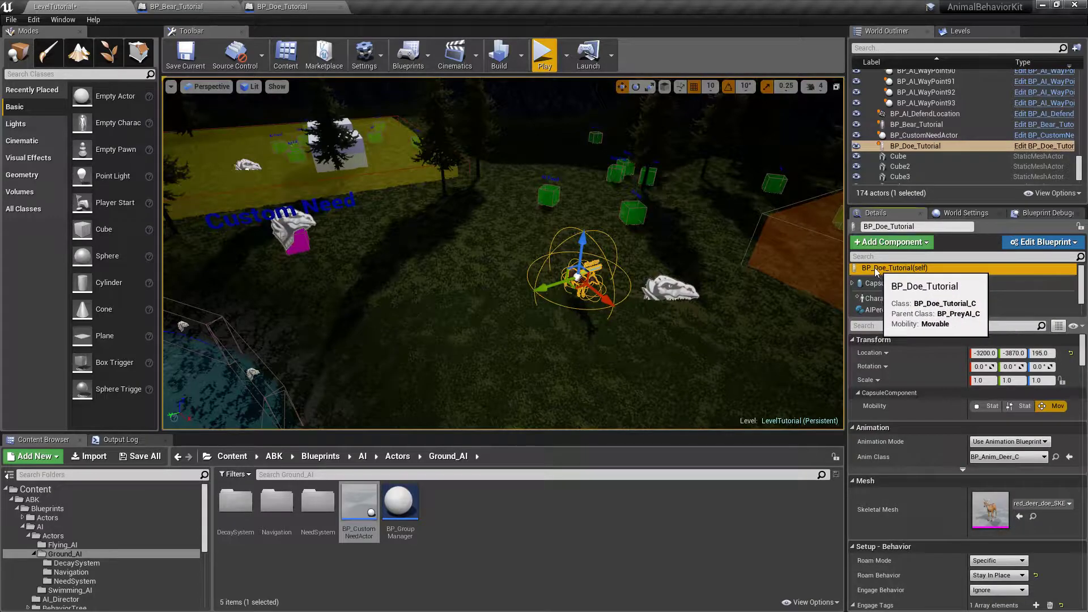
scroll(919, 343, down, 1)
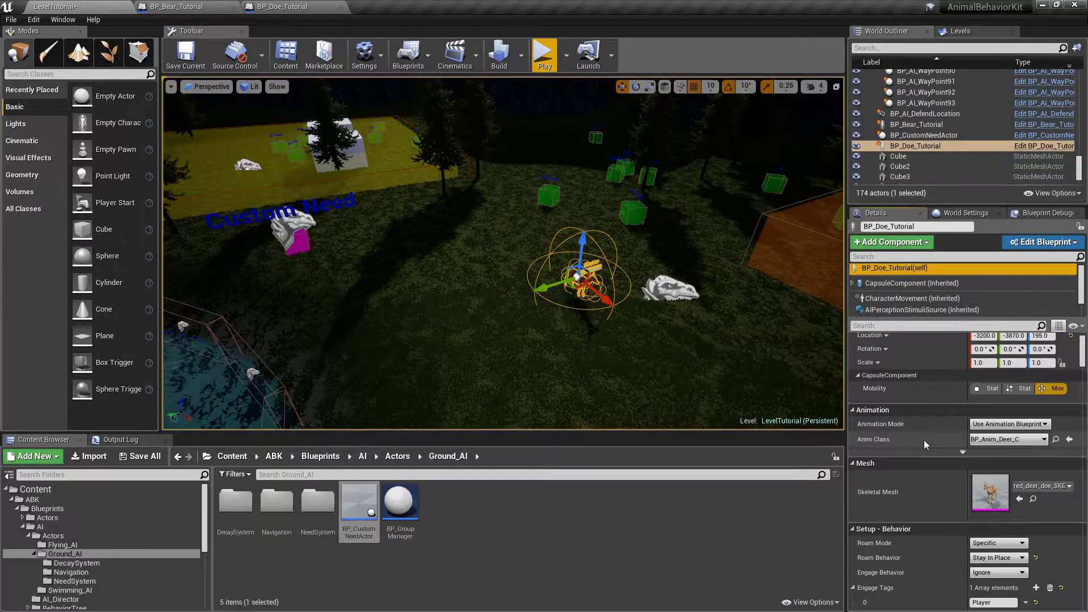
click(996, 576)
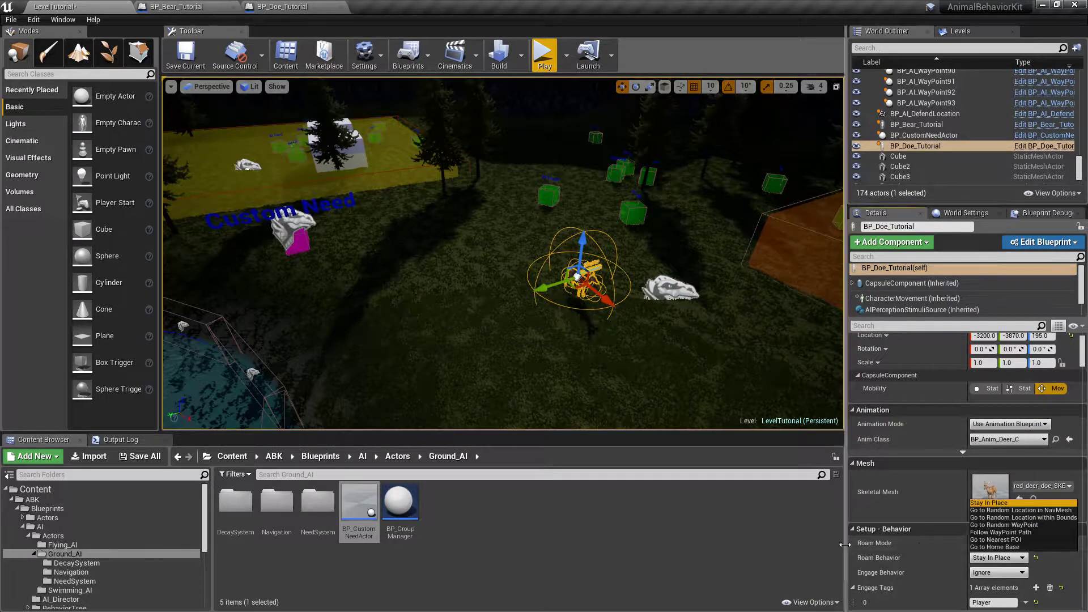
click(1020, 512)
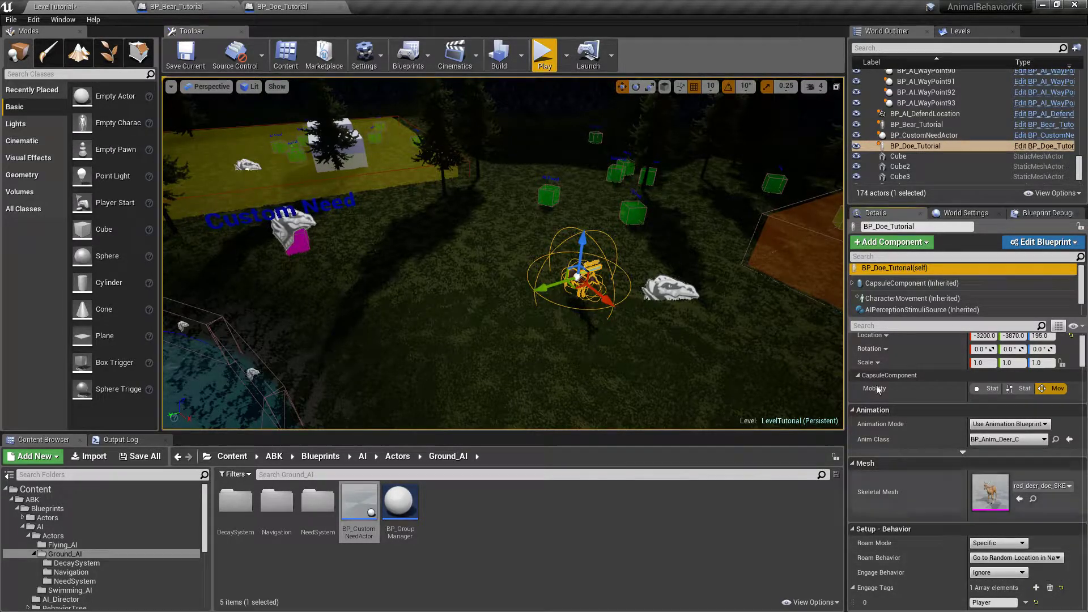
- Turn off Marker Hidden on the placed BP_CustomNeedActor so its marker shows during play
click(294, 239)
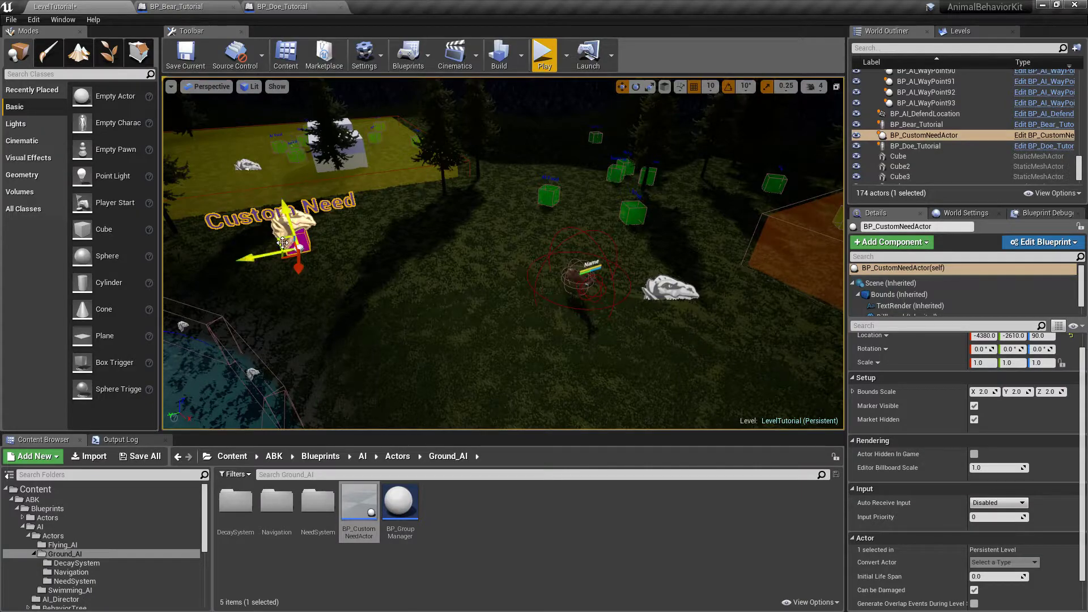
click(973, 420)
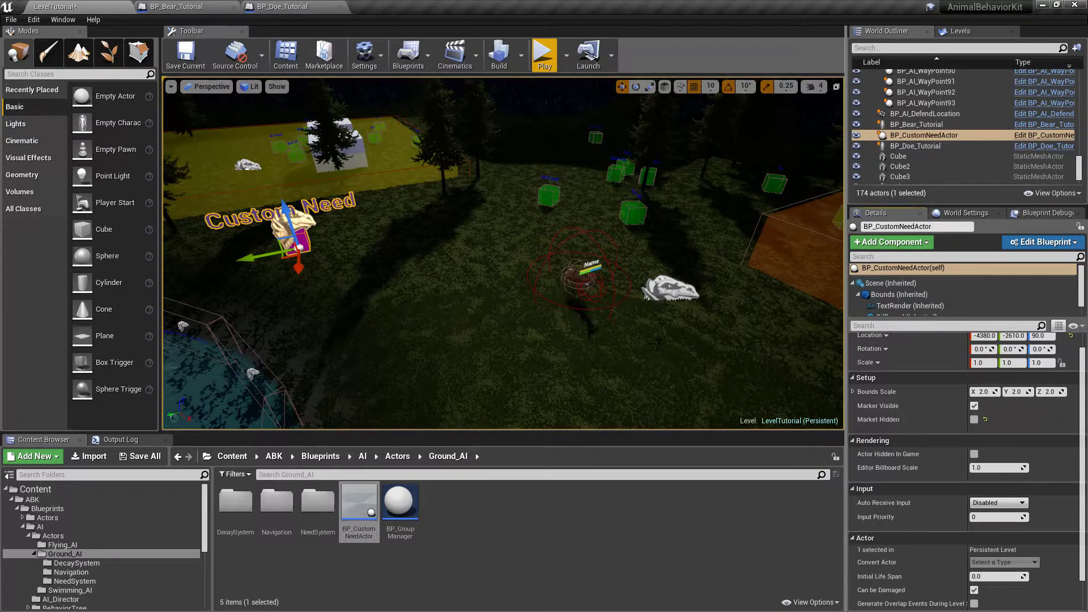
right_drag(407, 286, 413, 287)
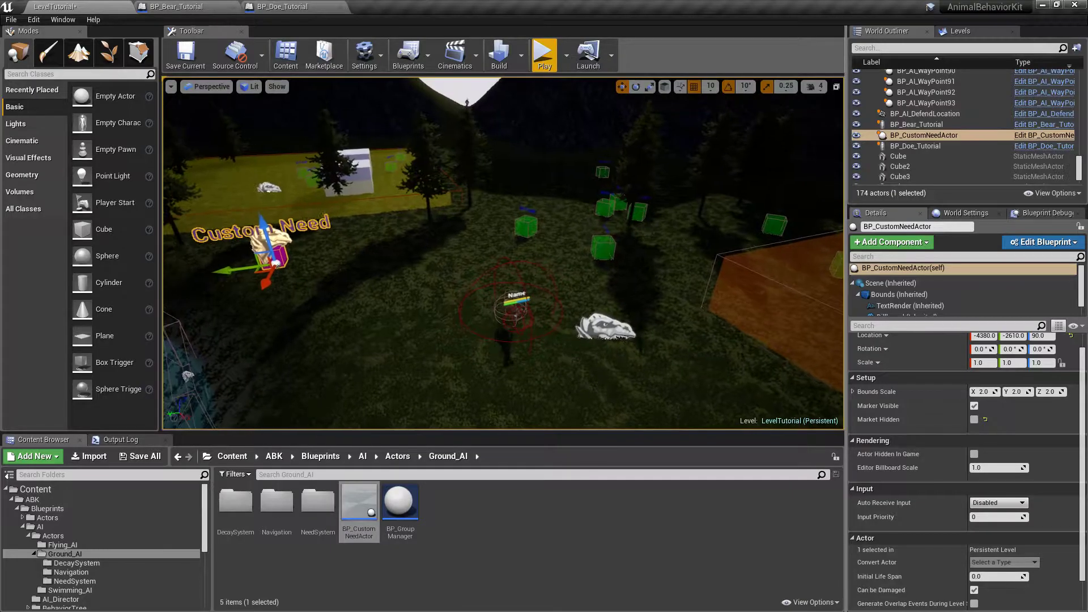
- Play-test the level, watch how the doe behaves around the pink custom need marker, and end the session
click(543, 57)
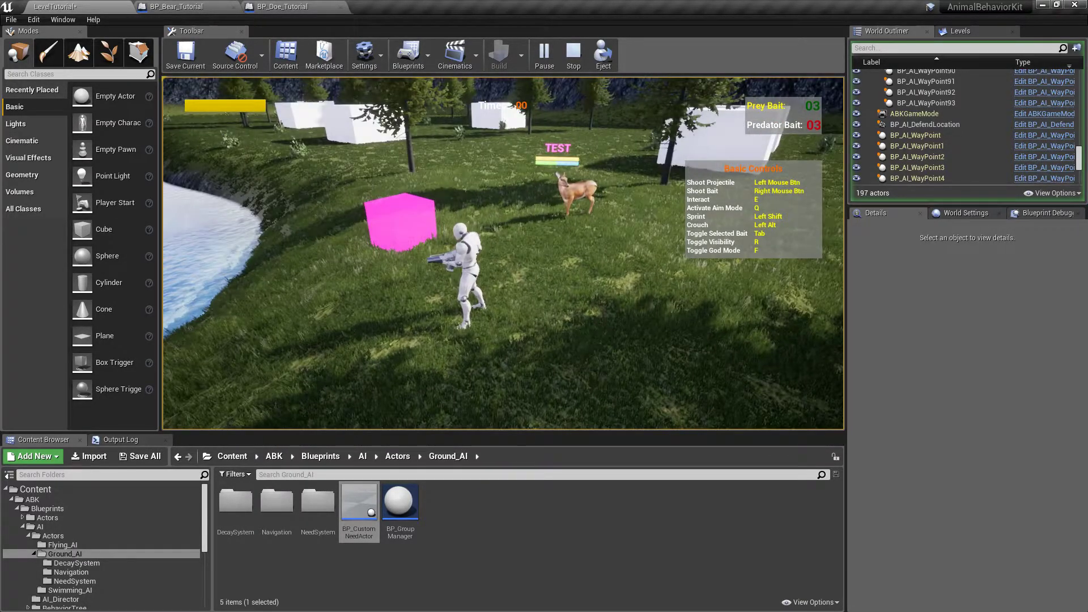
key(w)
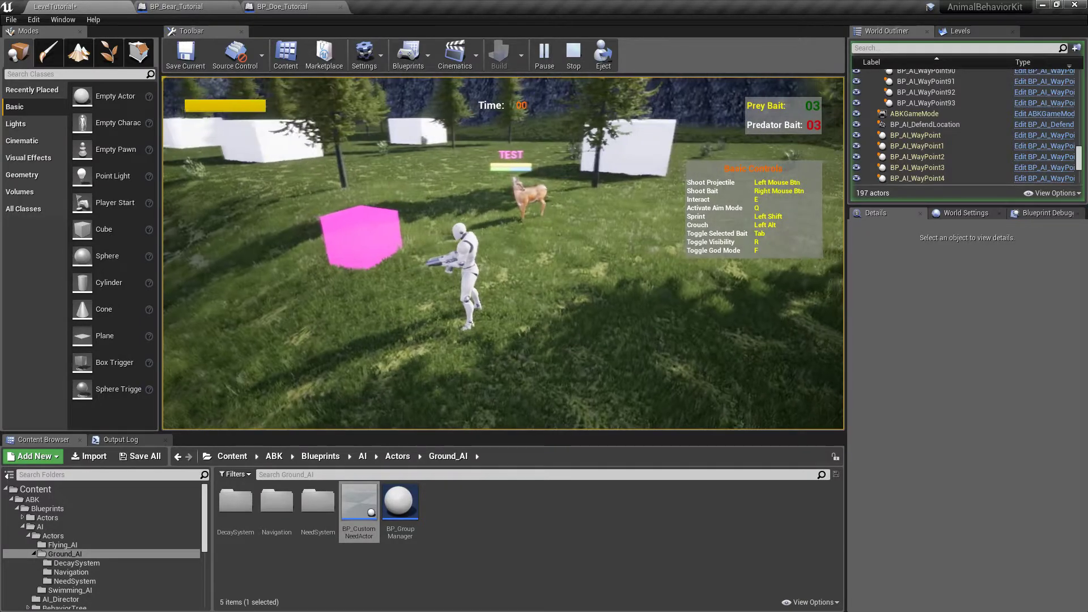
key(s)
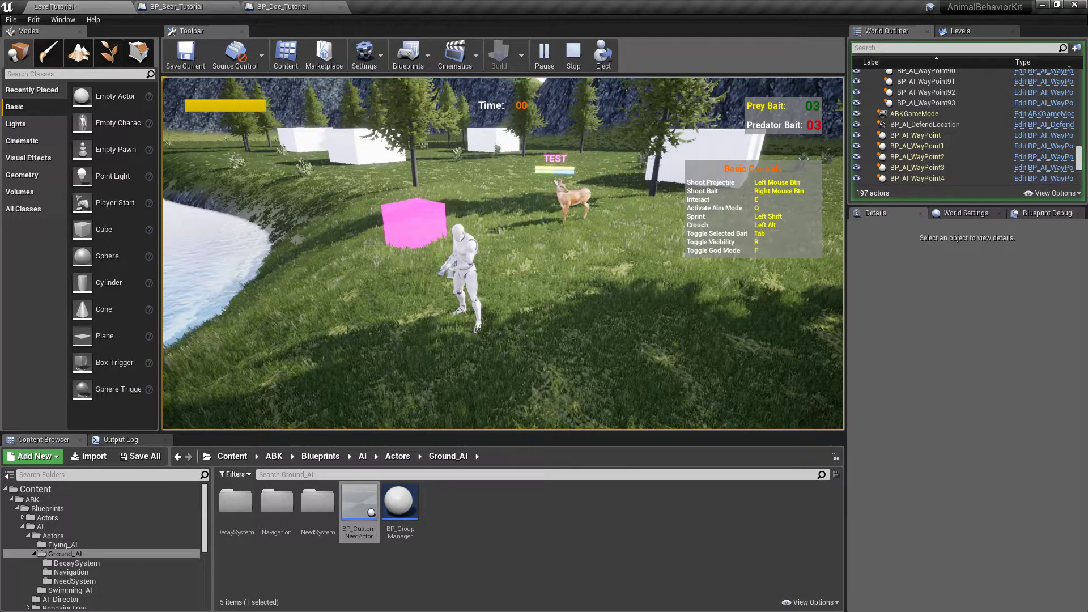
key(Escape)
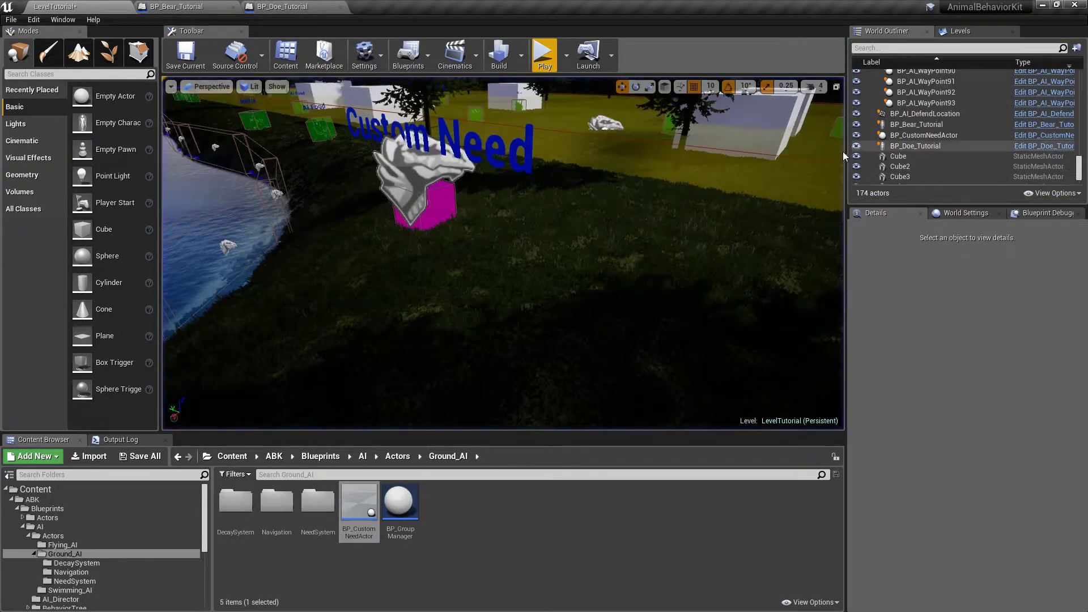
- Reset the Movement Acceptance Radius of the doe's custom need component to its default of 50
right_drag(504, 253, 703, 238)
click(509, 253)
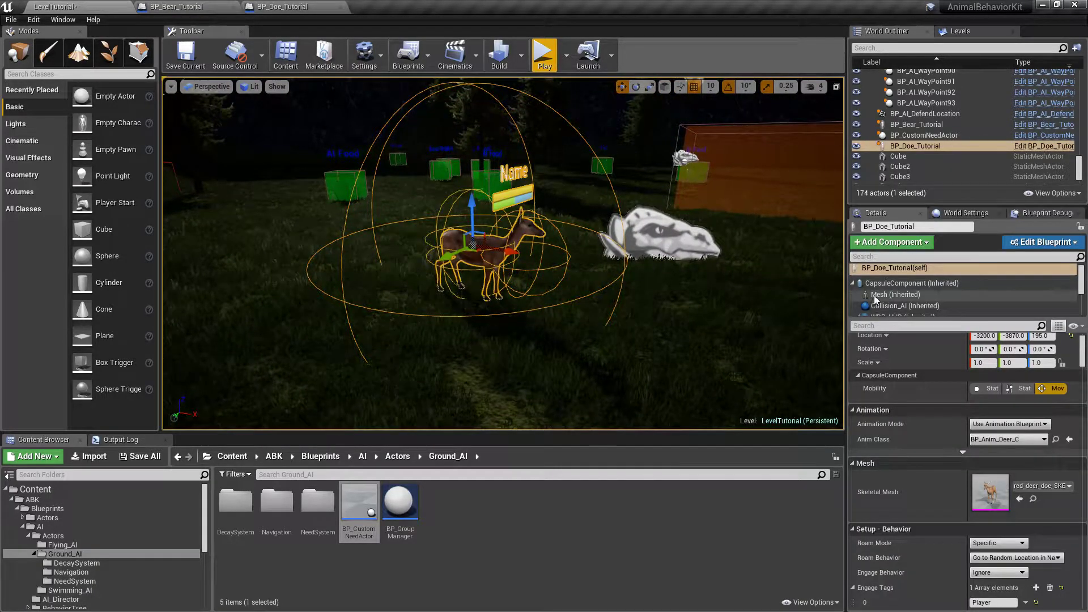
click(852, 283)
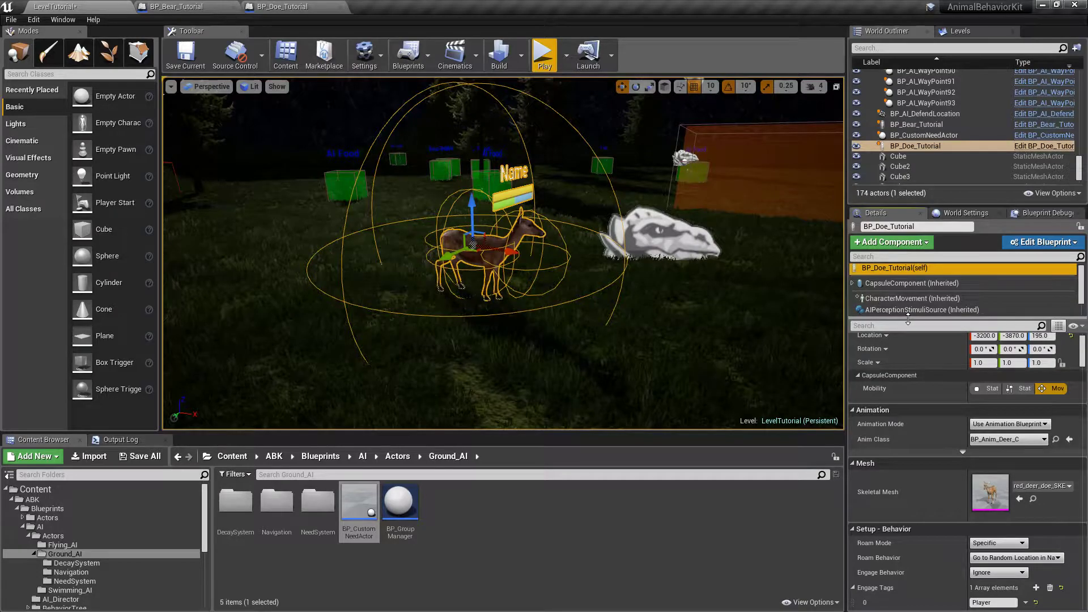
drag(929, 319, 929, 414)
click(903, 344)
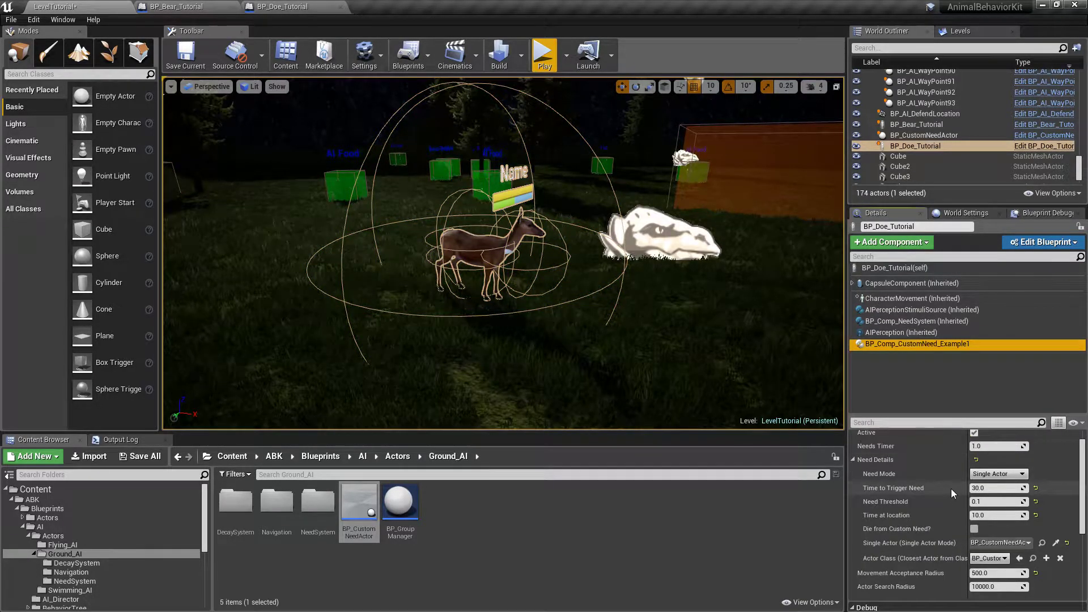
click(1036, 573)
right_drag(624, 318, 510, 321)
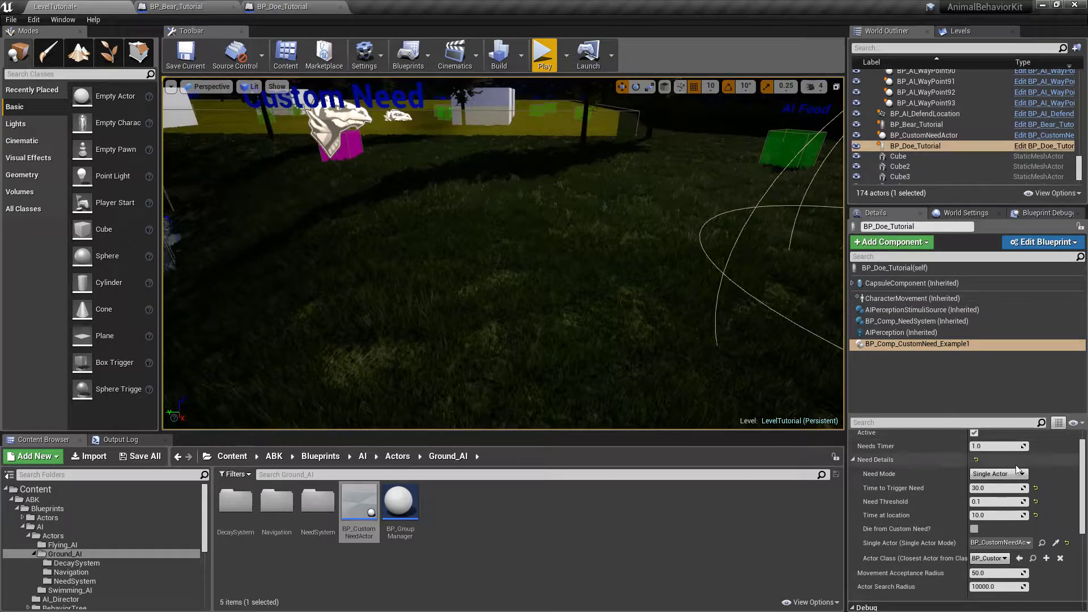
scroll(907, 488, up, 1)
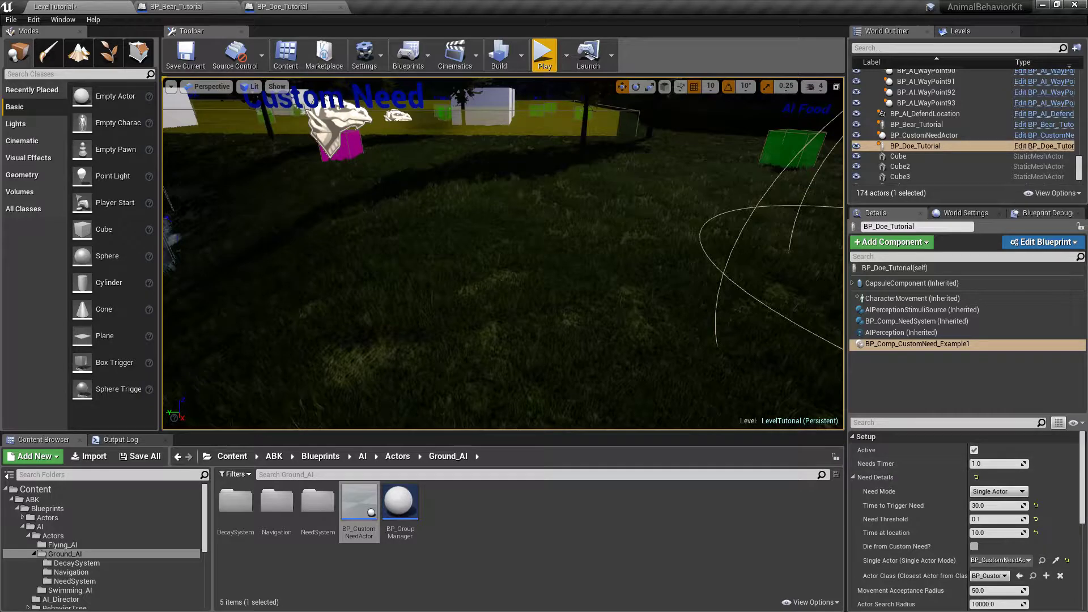
key(f)
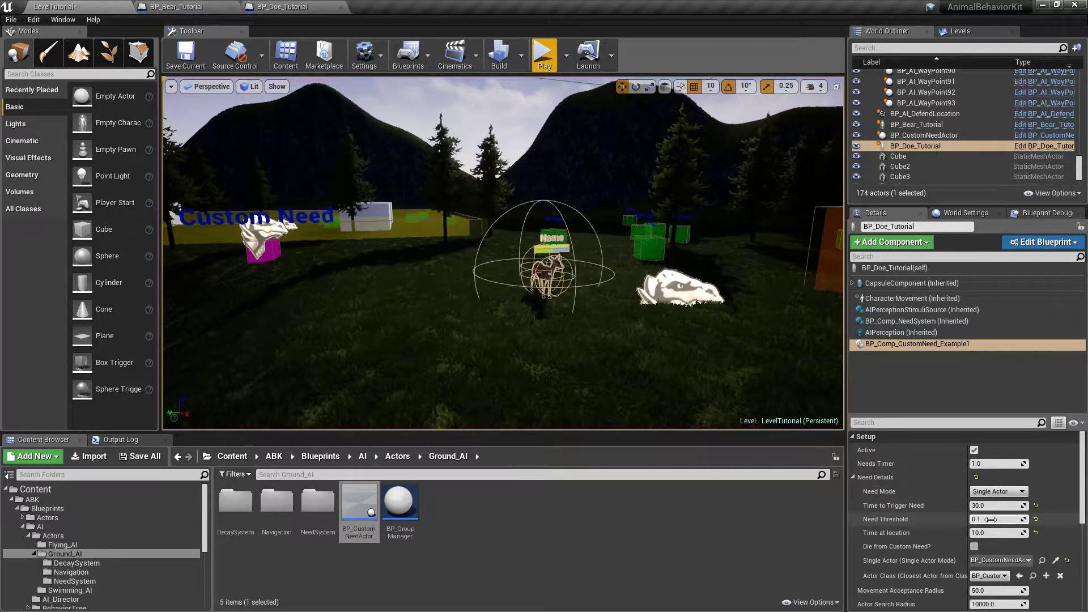
- Set the Need Mode of the doe's custom need component to Closest Actor from Class and review its actor class and search settings
click(1000, 492)
click(994, 509)
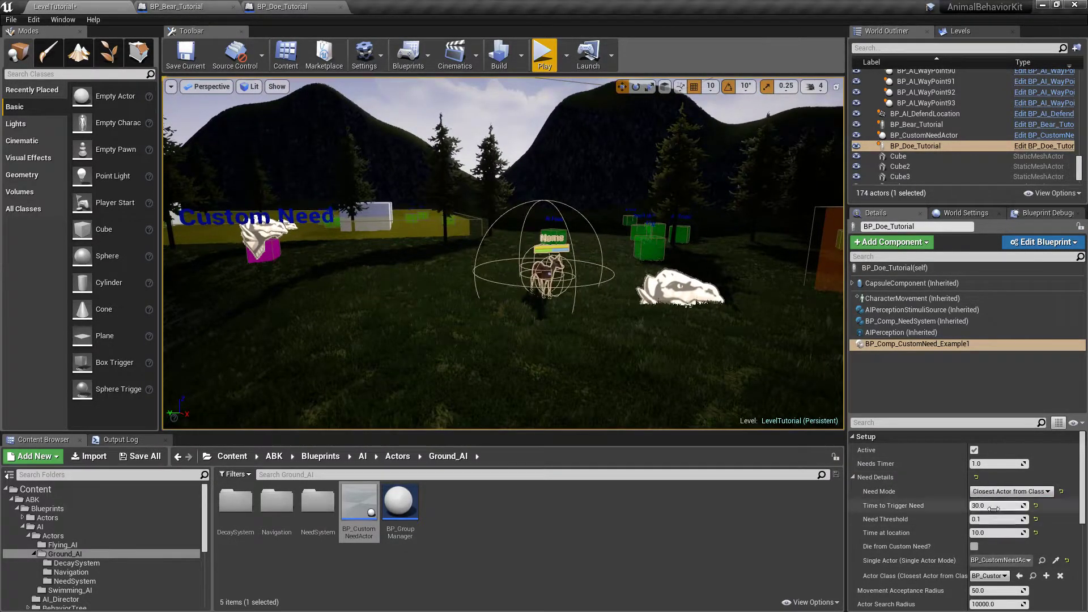
click(993, 509)
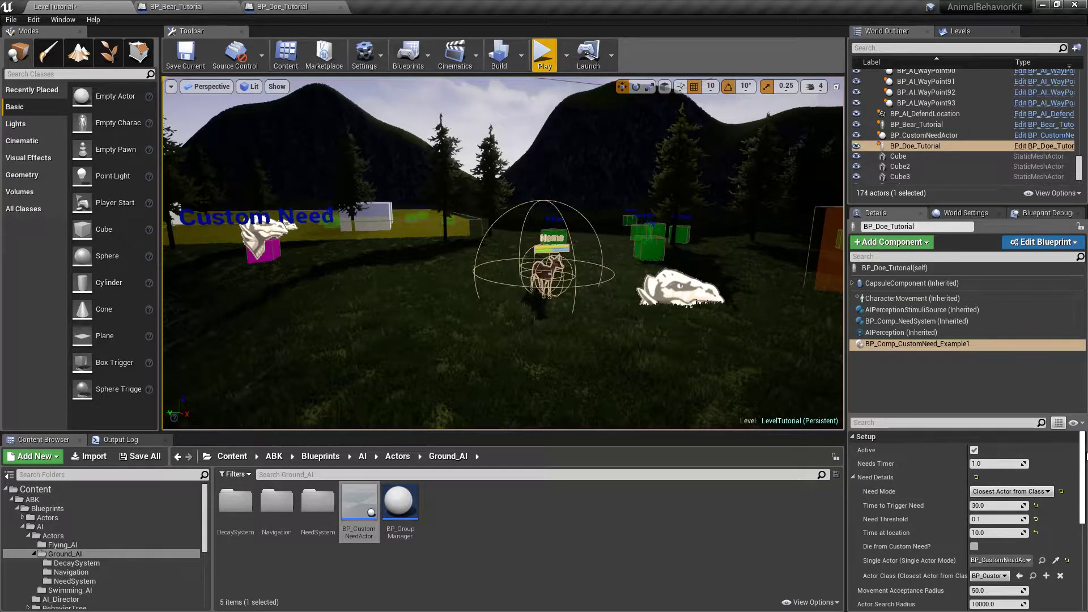
scroll(942, 464, down, 3)
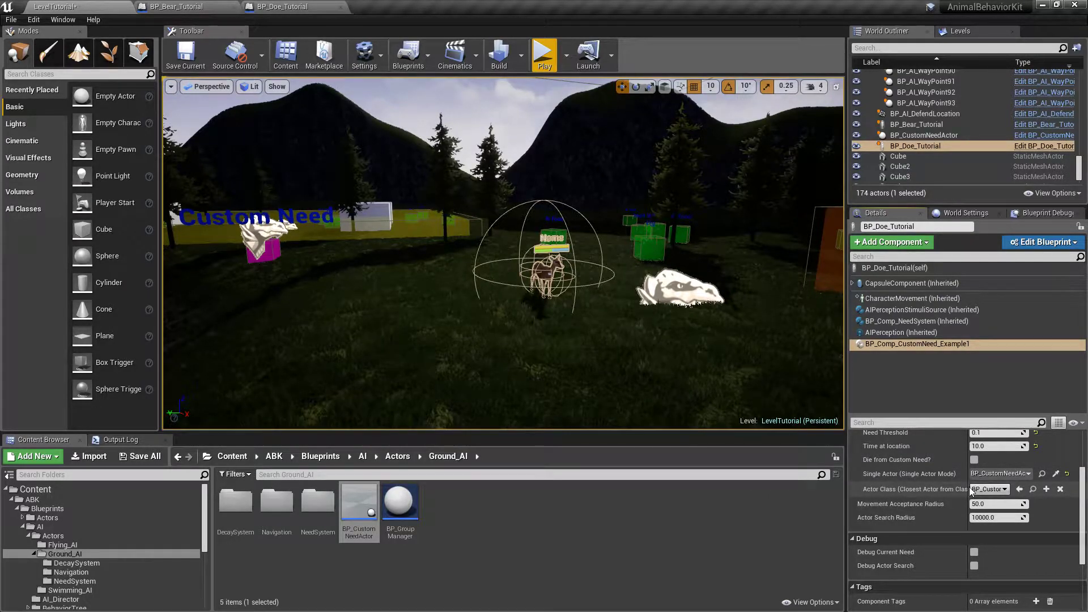
drag(967, 474, 927, 474)
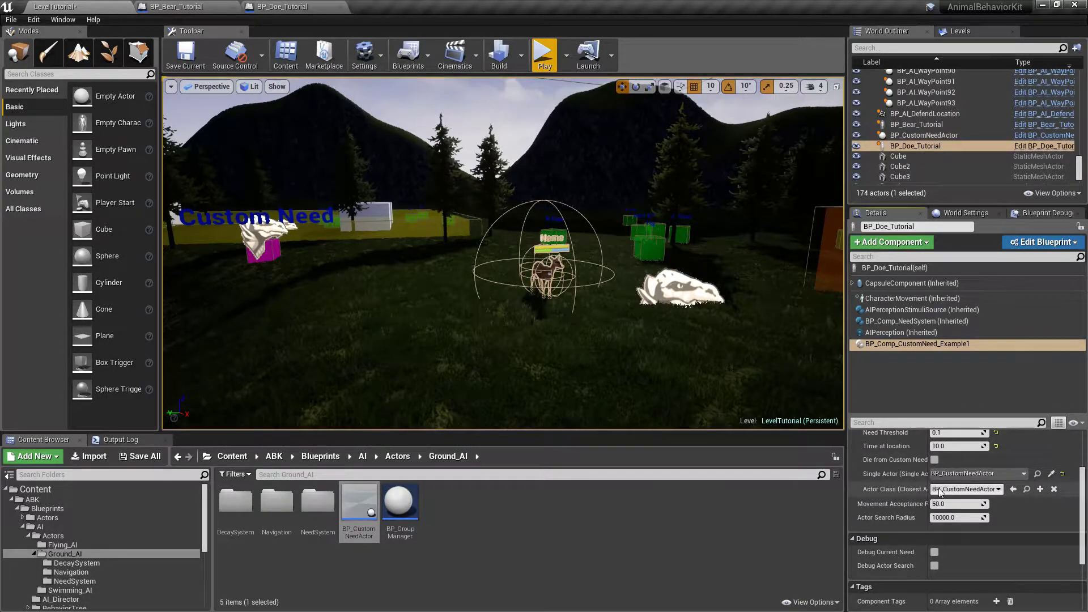
drag(929, 466, 951, 460)
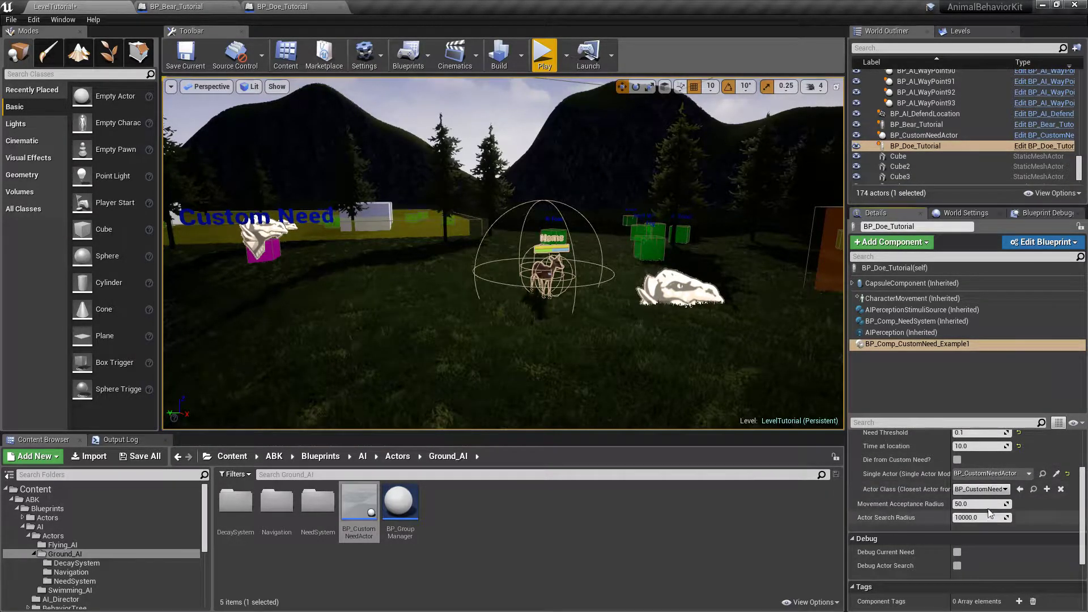
- Duplicate the placed BP_CustomNeedActor twice, placing one copy before the Defend Location and the other beyond it along the lake shore
click(264, 243)
key(f)
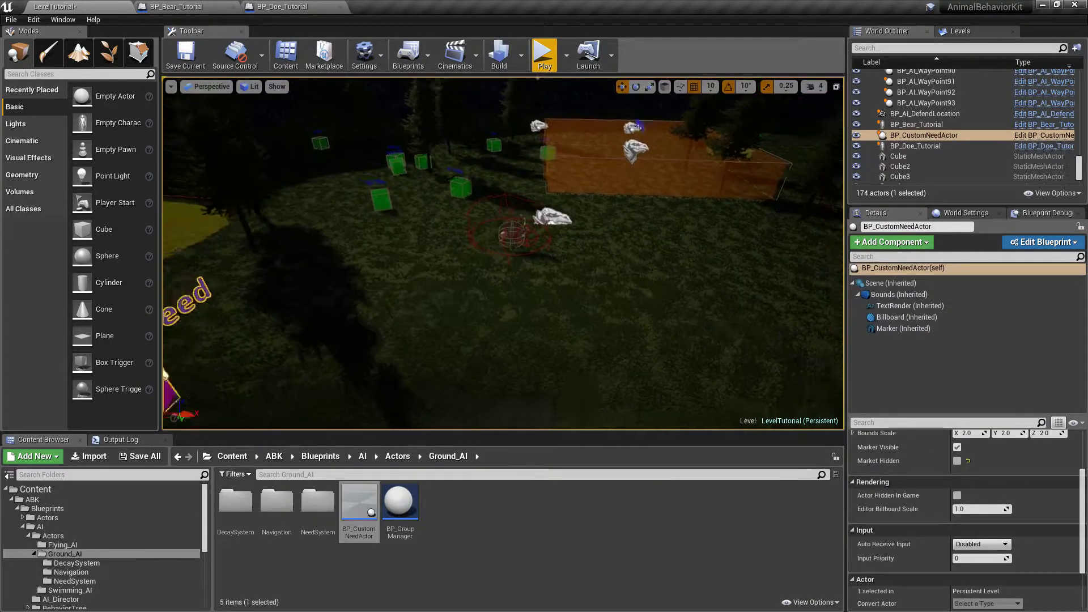
scroll(499, 329, down, 5)
alt+drag(517, 304, 728, 230)
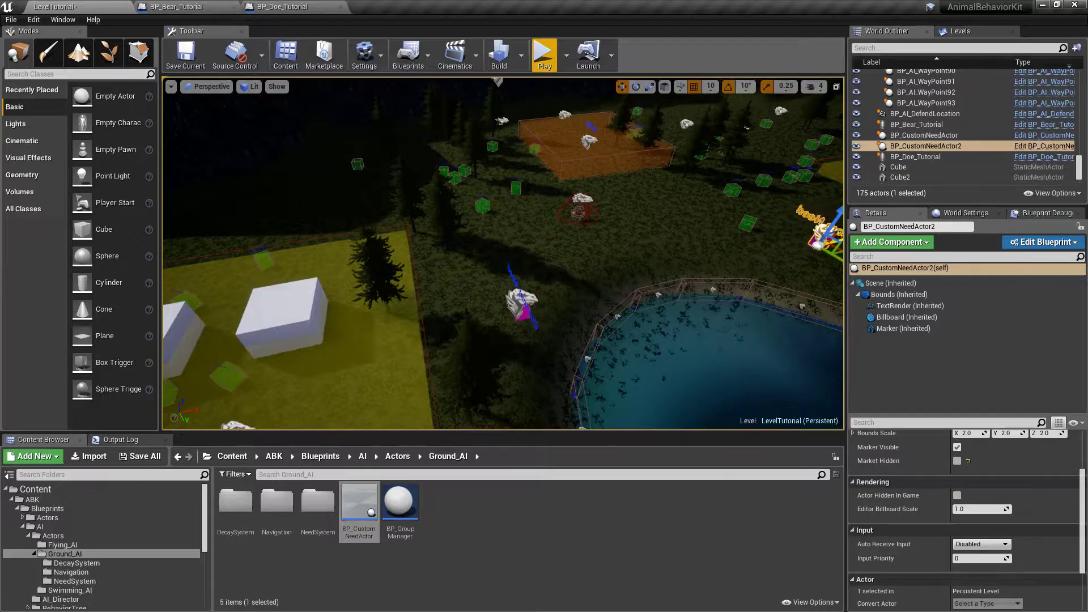
key(f)
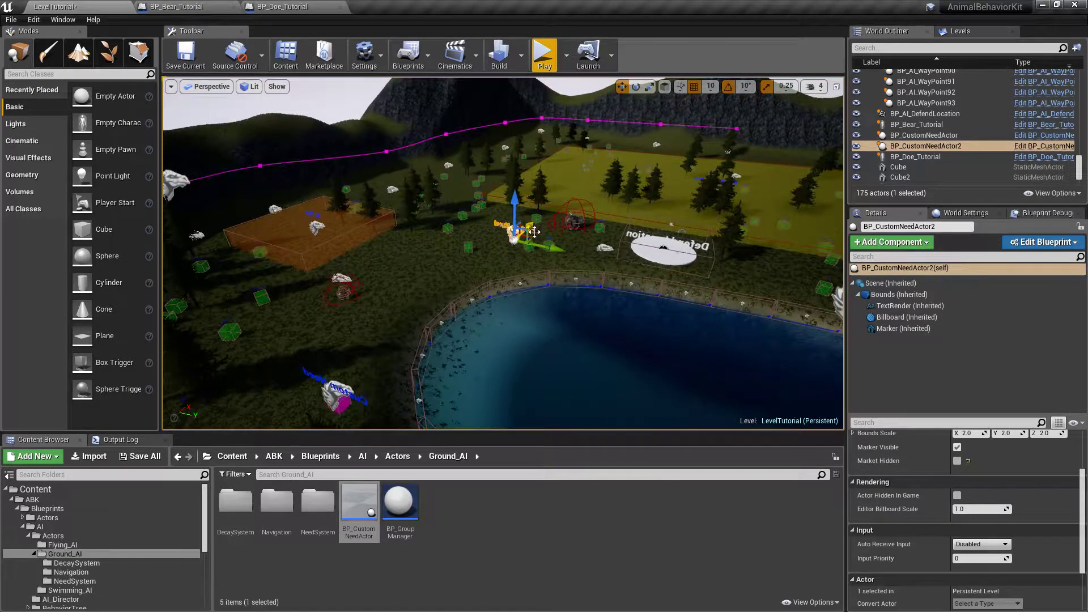
alt+drag(555, 251, 746, 276)
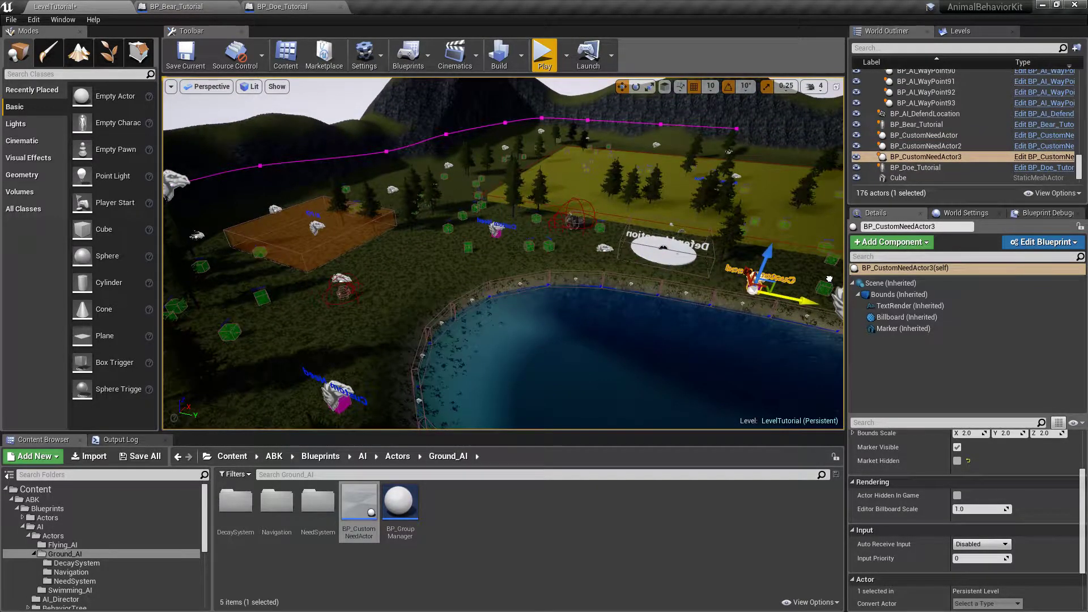
- Duplicate the custom need actor a third time across the lake and move that copy to the grass beyond the lake's end
key(f)
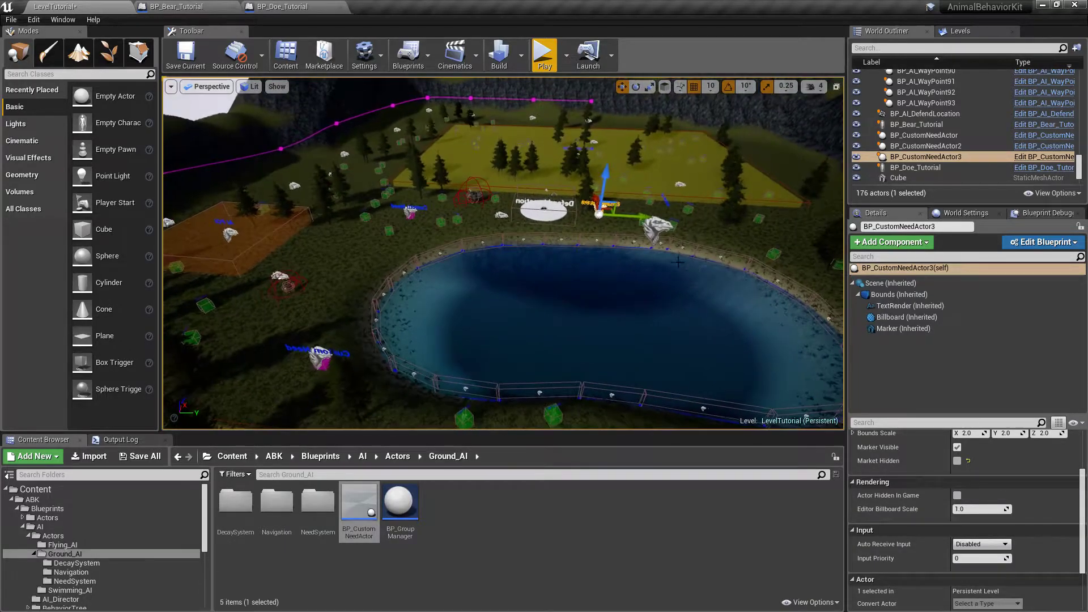
alt+drag(594, 203, 644, 424)
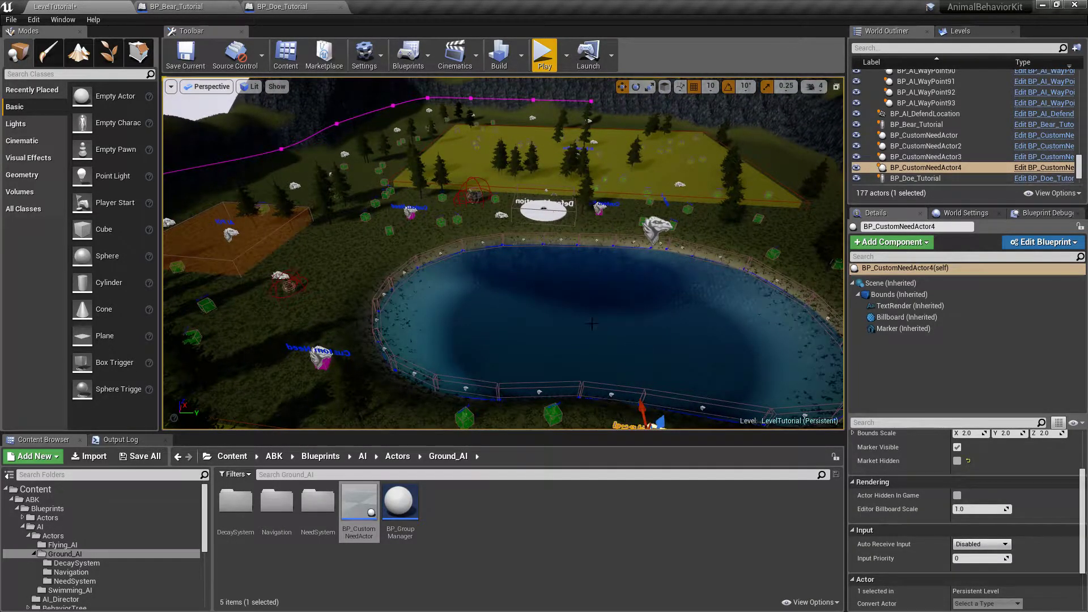
key(f)
drag(524, 328, 633, 185)
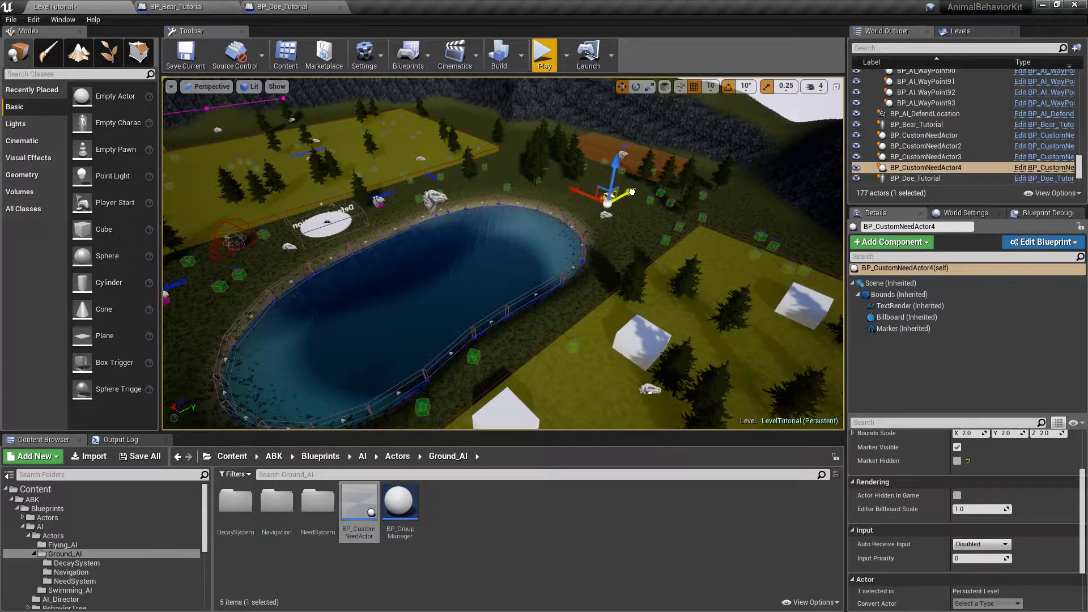
key(f)
right_drag(629, 192, 624, 221)
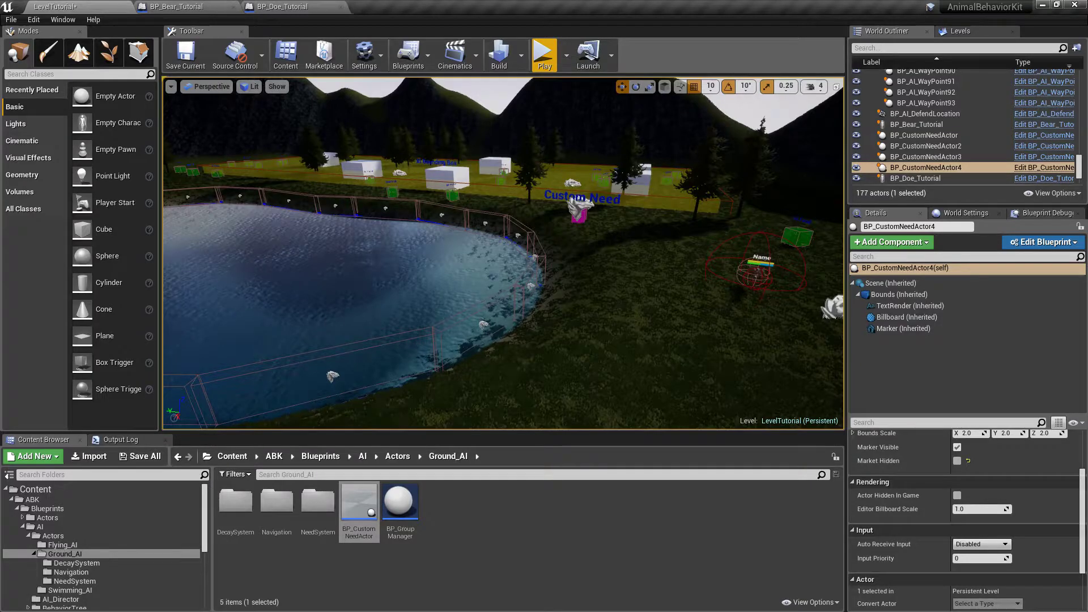
- Display the custom need component settings of BP_Doe_Tutorial and enlarge the properties area to review them
key(f)
click(431, 256)
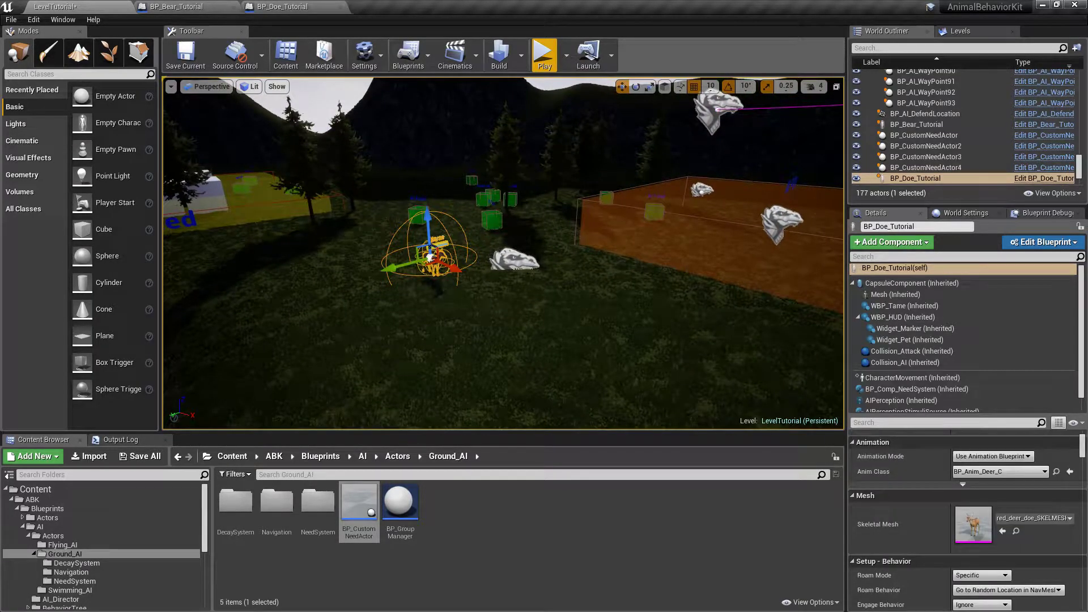
click(852, 283)
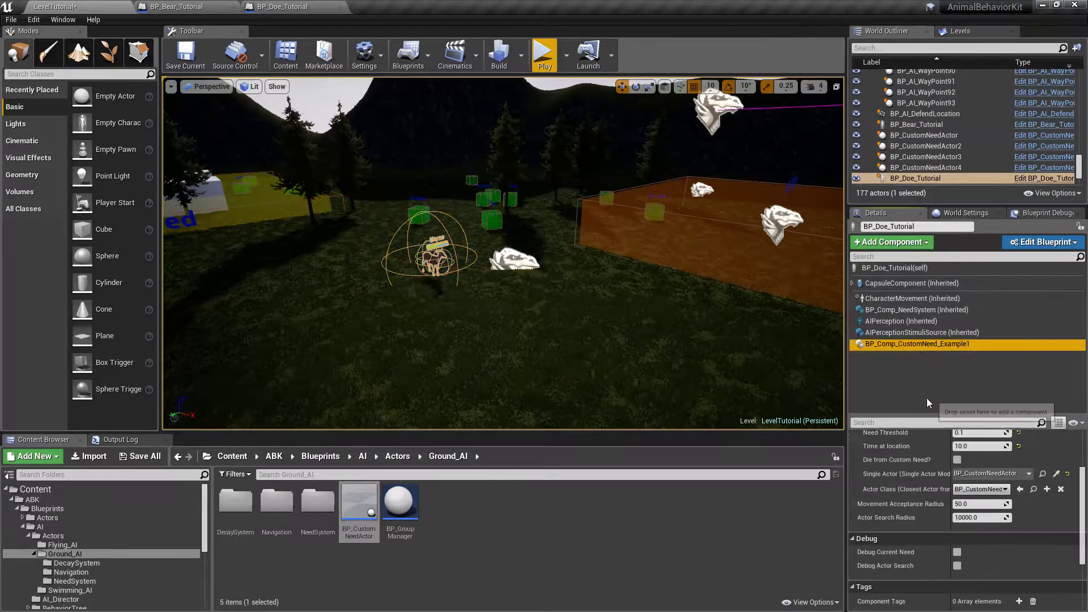
drag(930, 417, 947, 331)
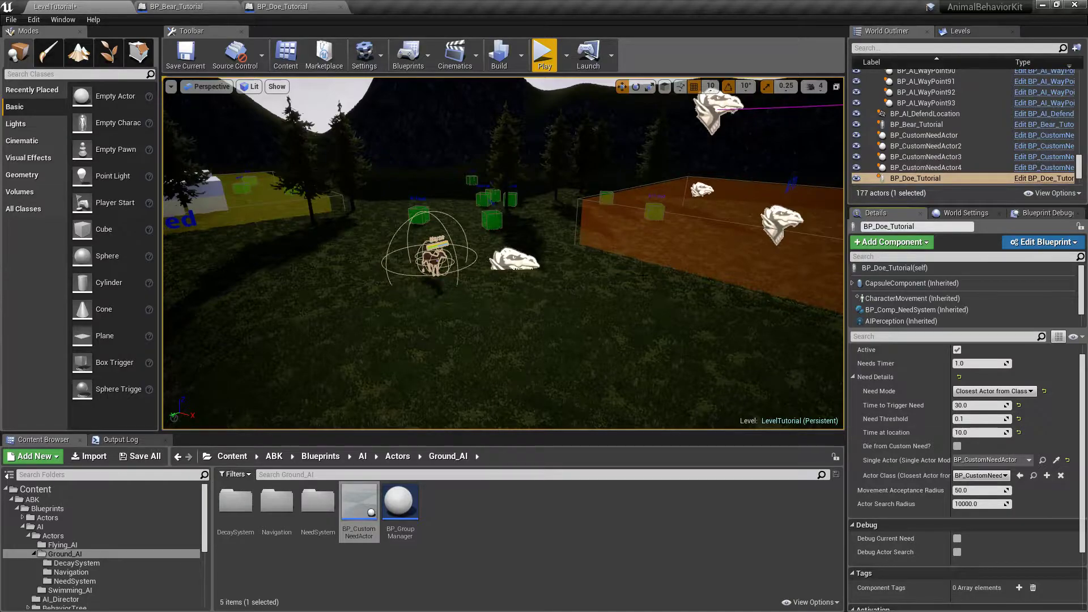
- Play-test the level full screen and follow the doe to watch which custom need marker it travels to
right_drag(640, 276, 643, 268)
click(544, 55)
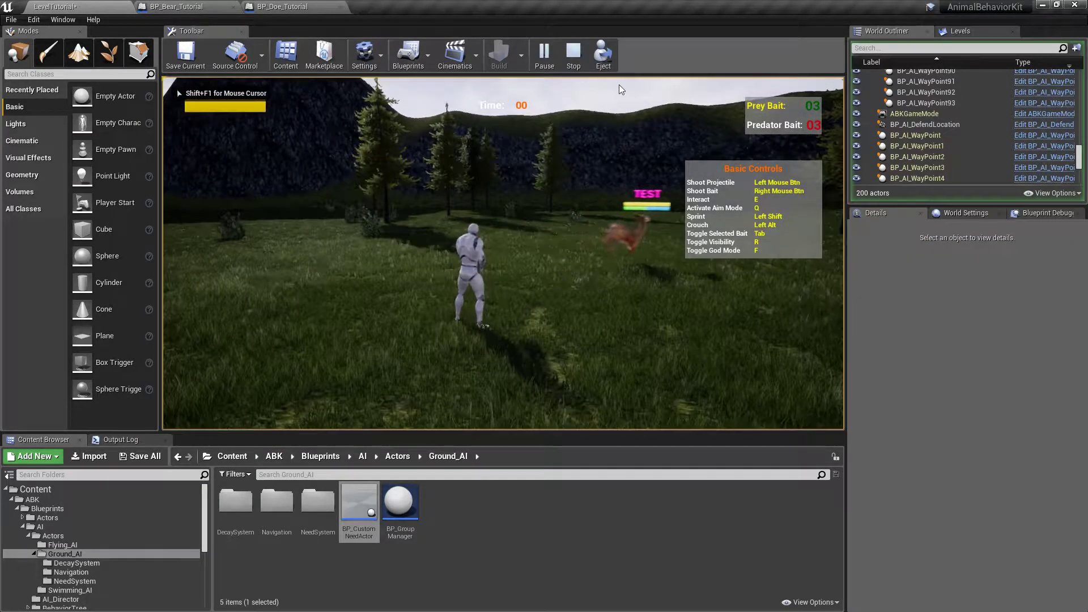
key(F11)
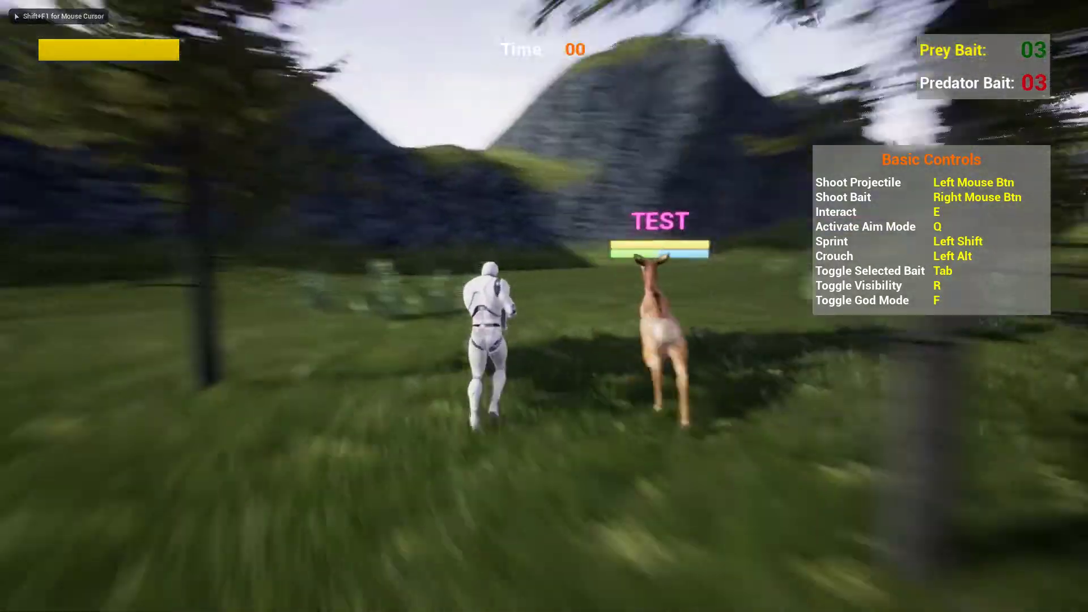
key(a)
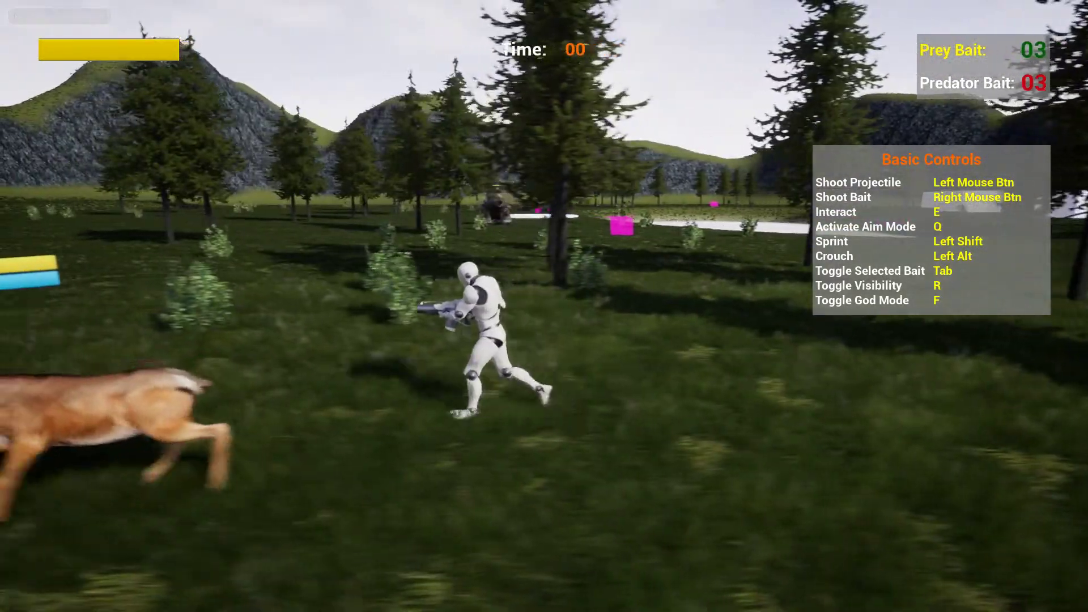
key(d)
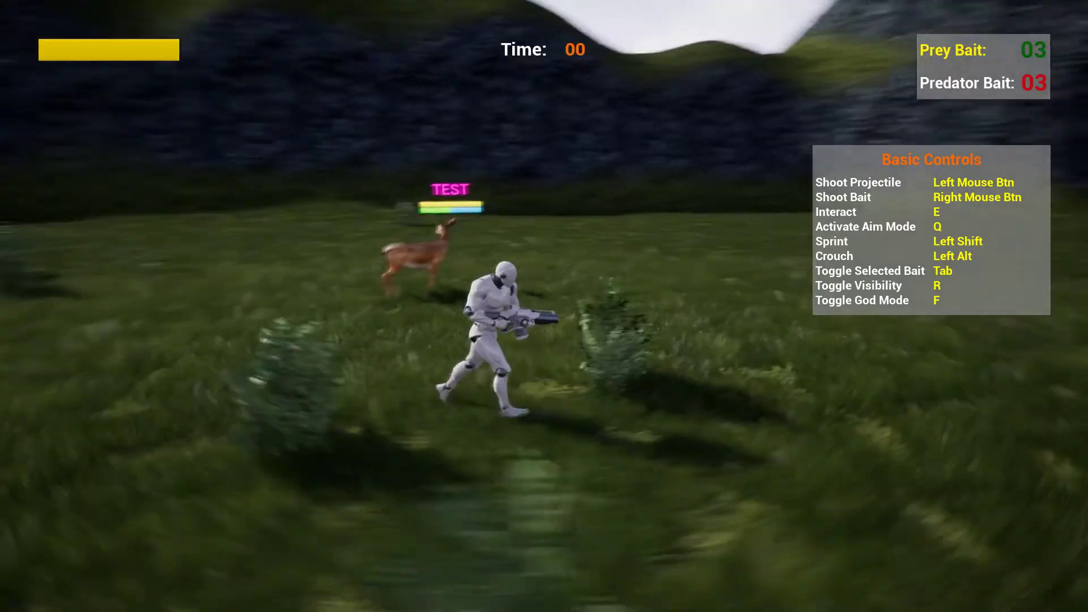
key(s)
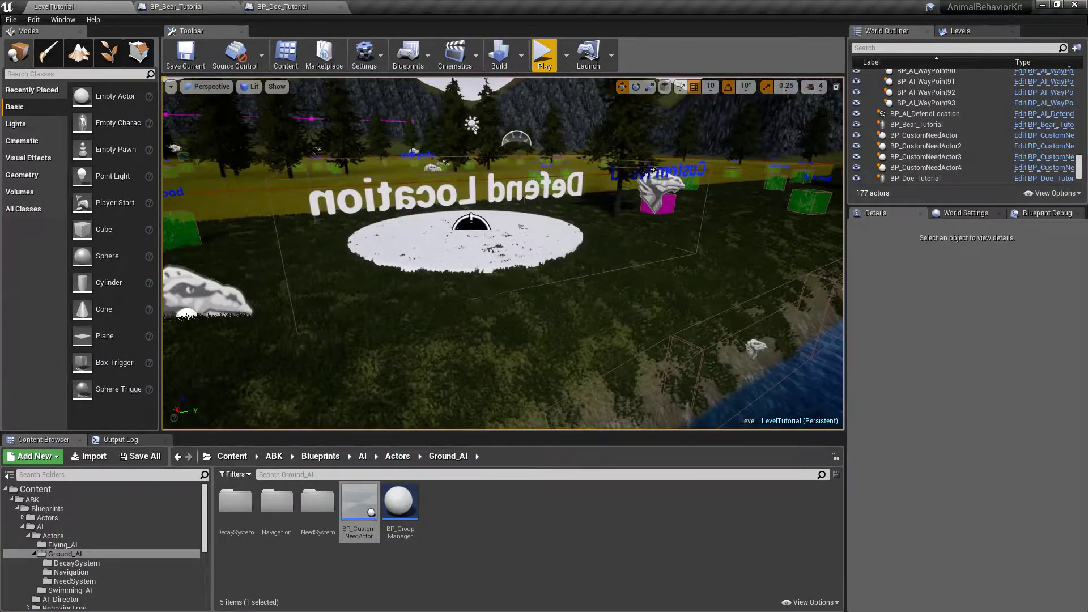
- Clear the Ground Animals array of BP_AI_DefendLocation
click(473, 223)
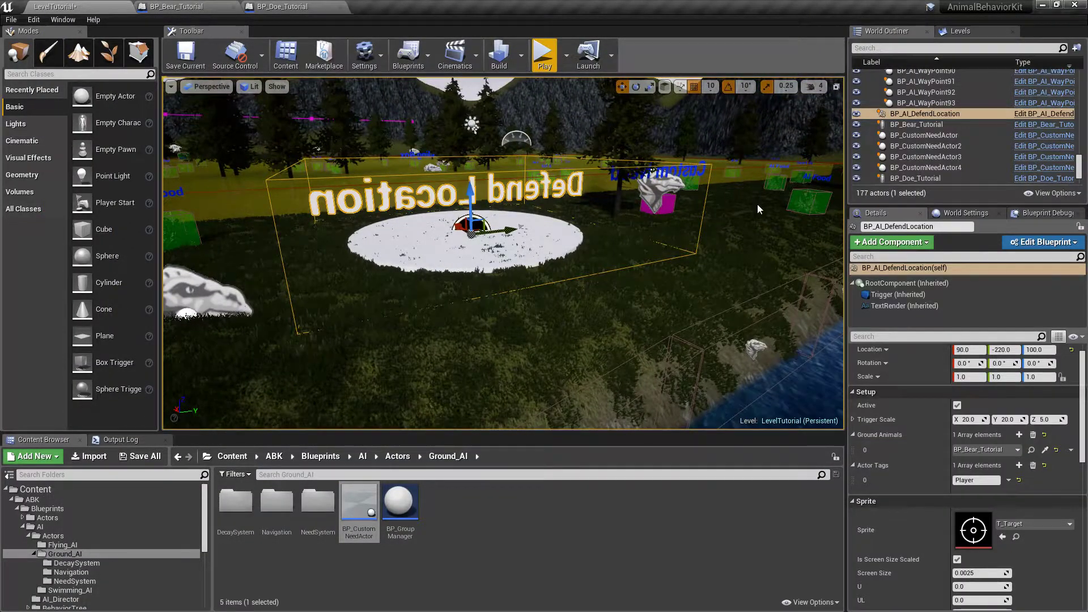
key(Delete)
click(659, 363)
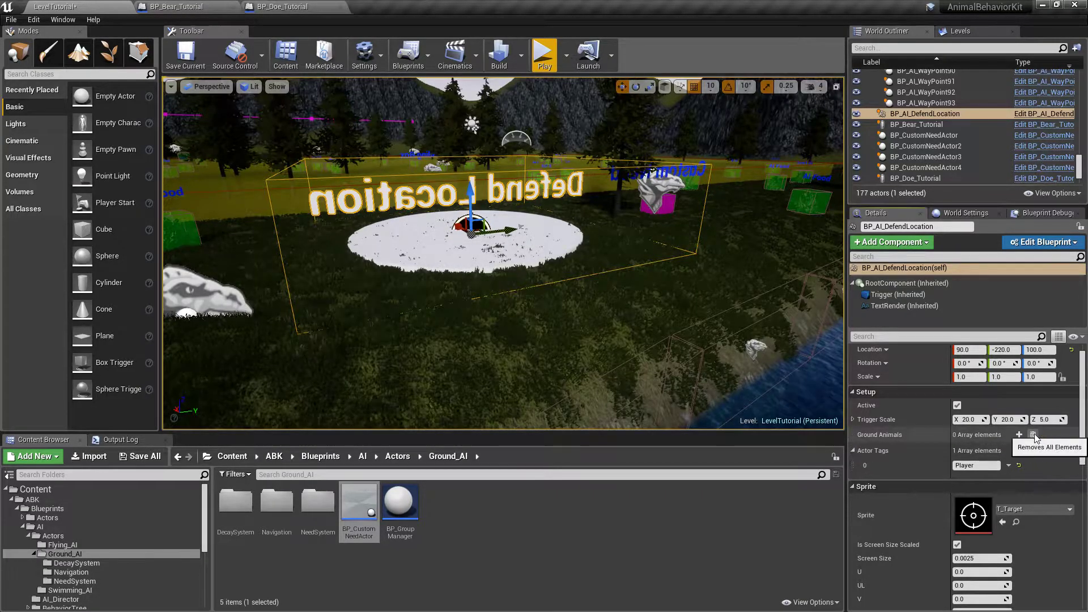
- Delete BP_AI_DefendLocation from the level despite its reference and save LevelTutorial
click(923, 123)
click(923, 114)
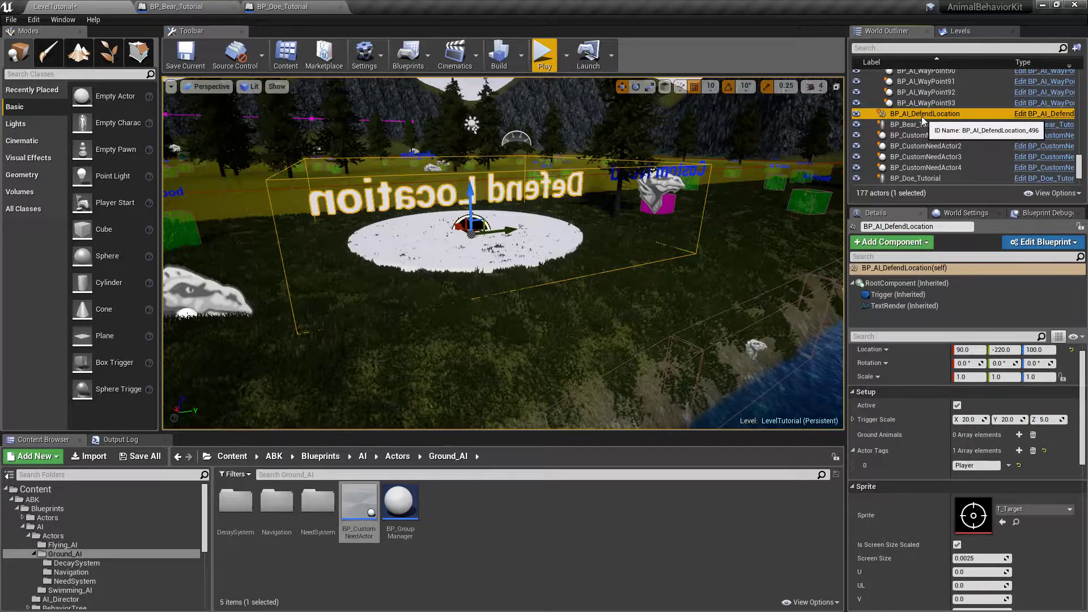
key(Delete)
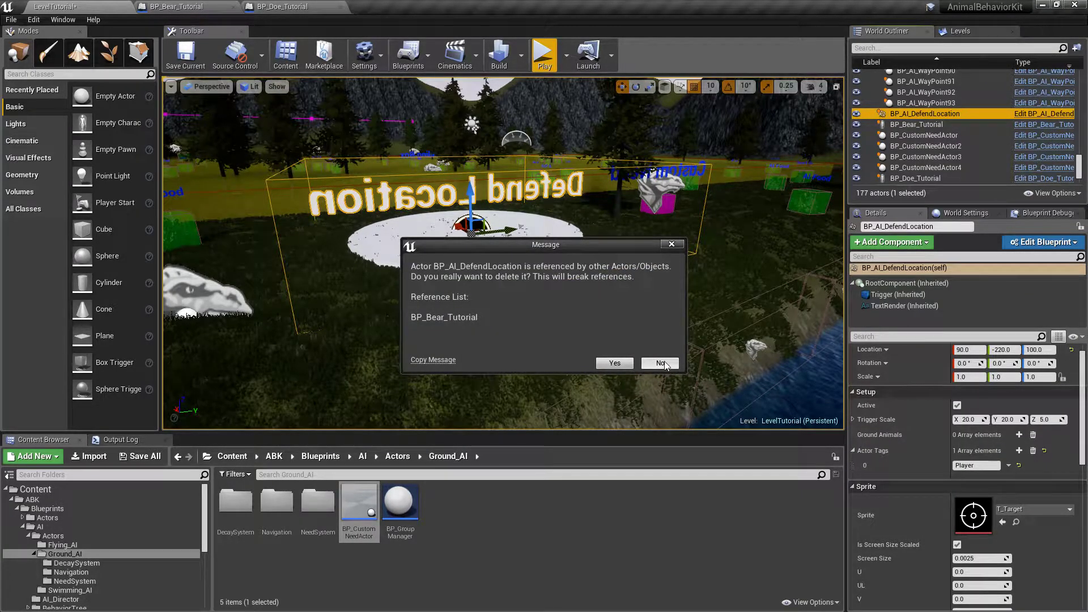
click(615, 364)
click(140, 456)
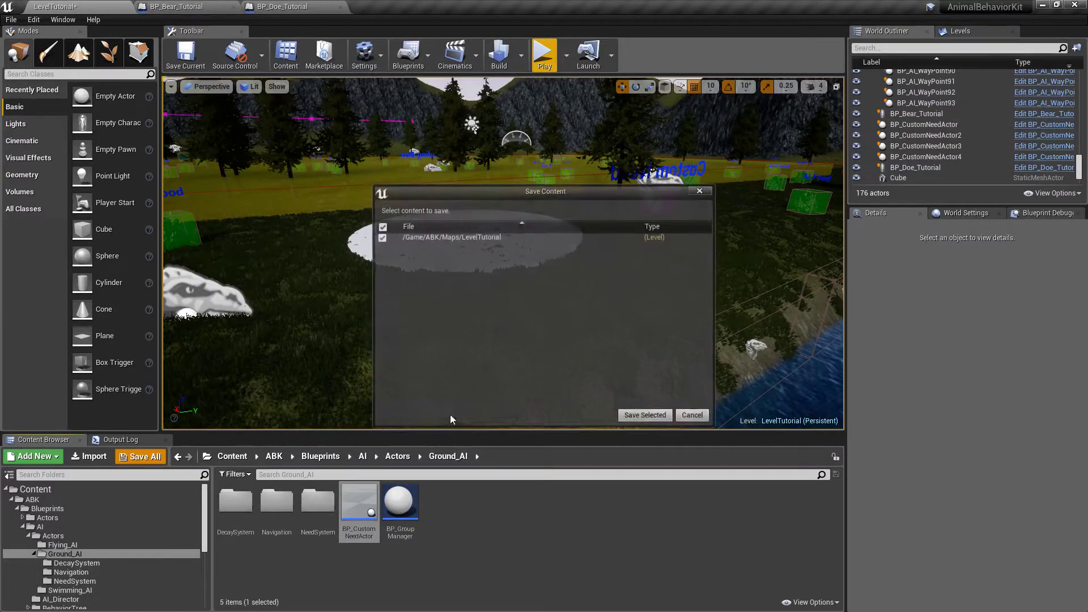
click(646, 417)
- Return to the doe and recheck the need mode, timing and actor class of its BP_Comp_CustomNeed_Example1 component
right_drag(644, 165, 666, 177)
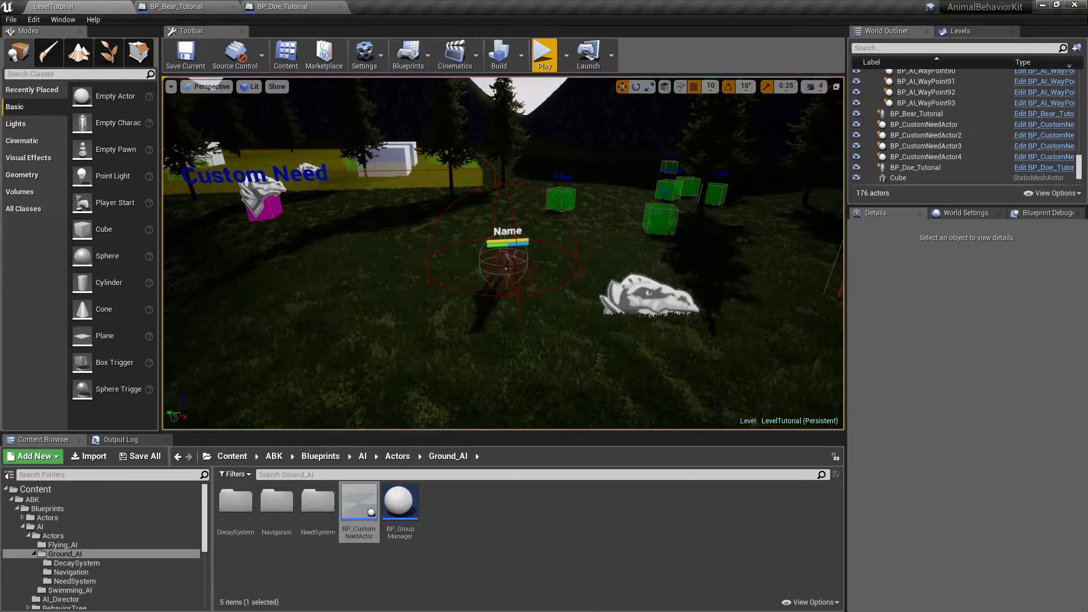
click(510, 263)
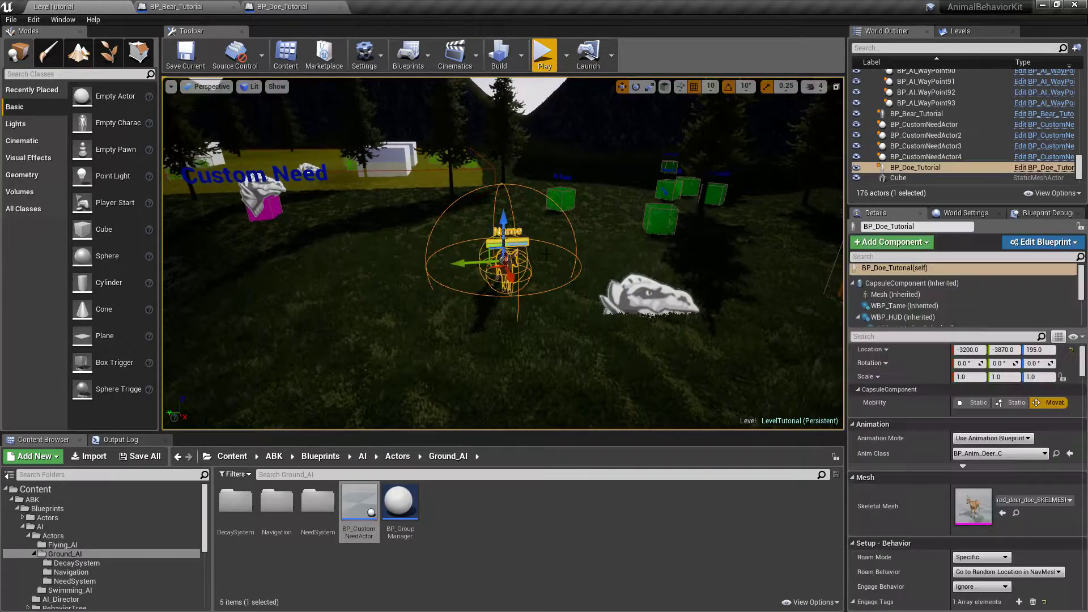
click(853, 283)
drag(931, 330, 931, 387)
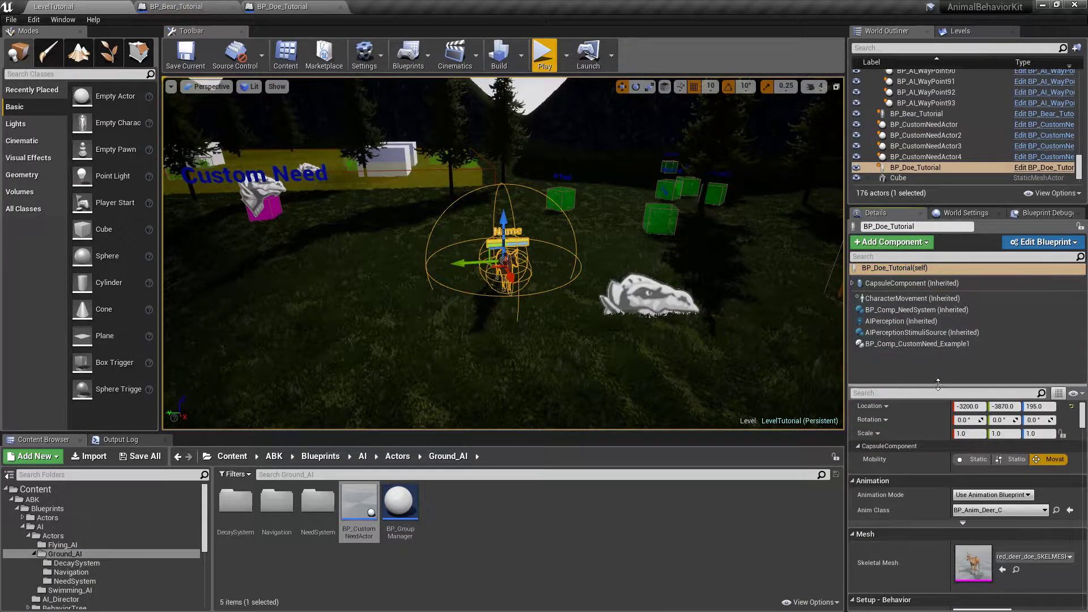
click(918, 344)
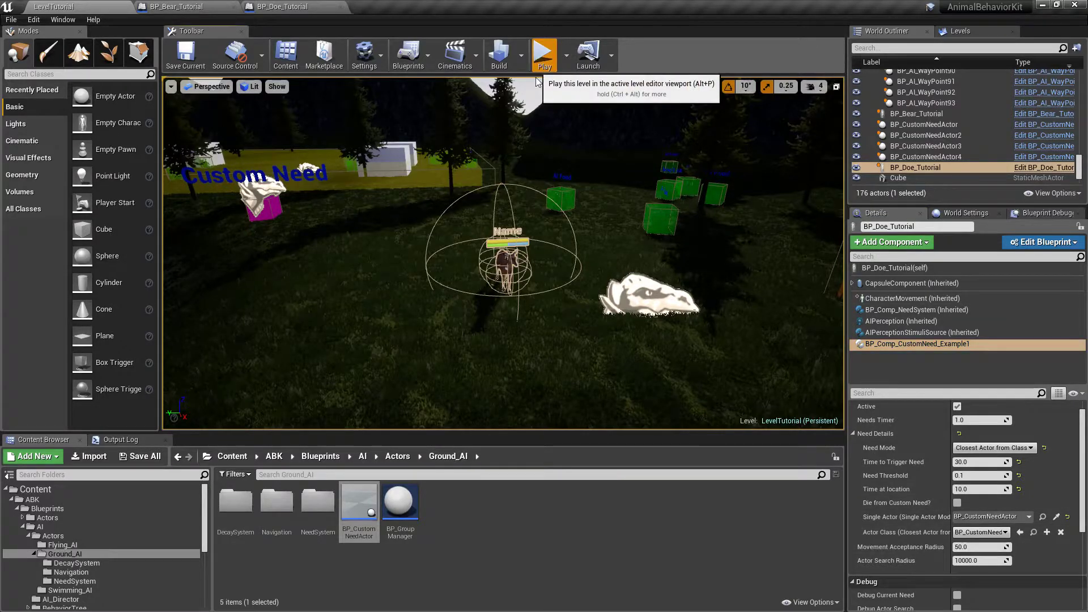
- Play-test the level full screen, following the doe to check which custom need marker it visits, and return to the editor
click(545, 55)
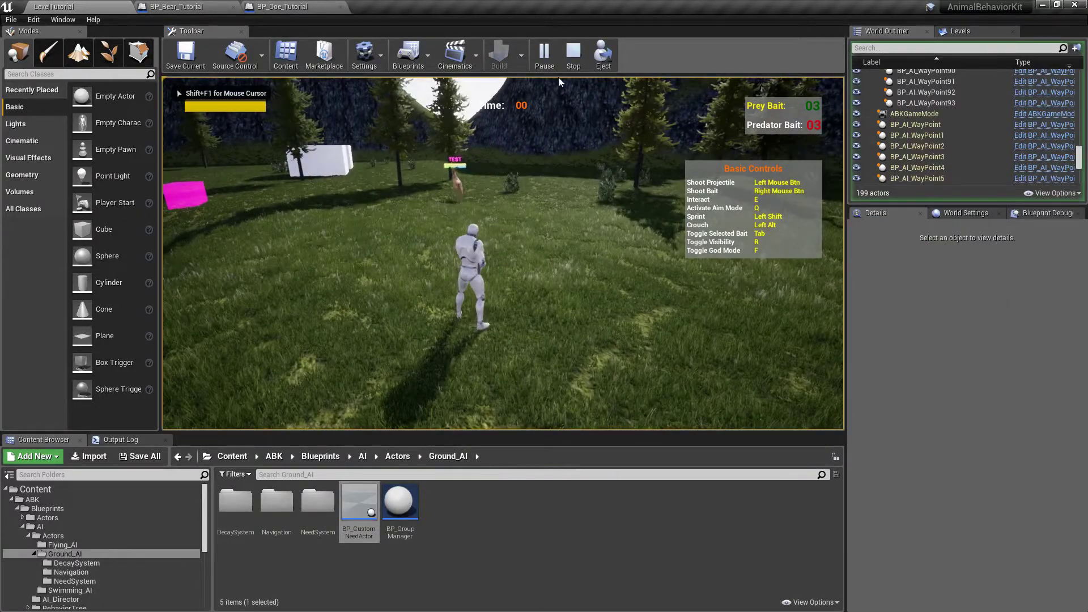
key(F11)
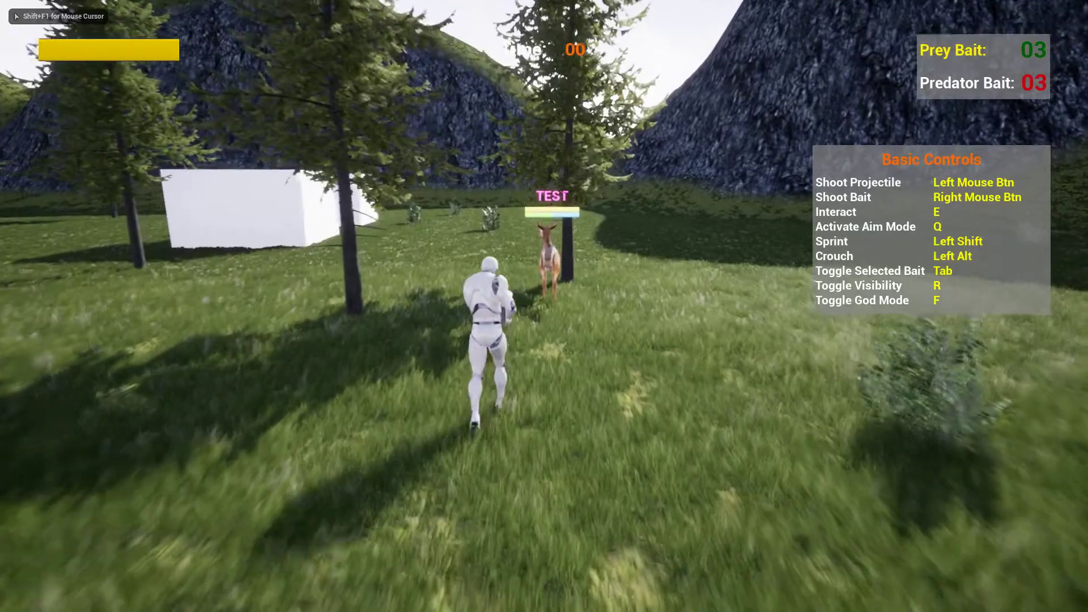
key(d)
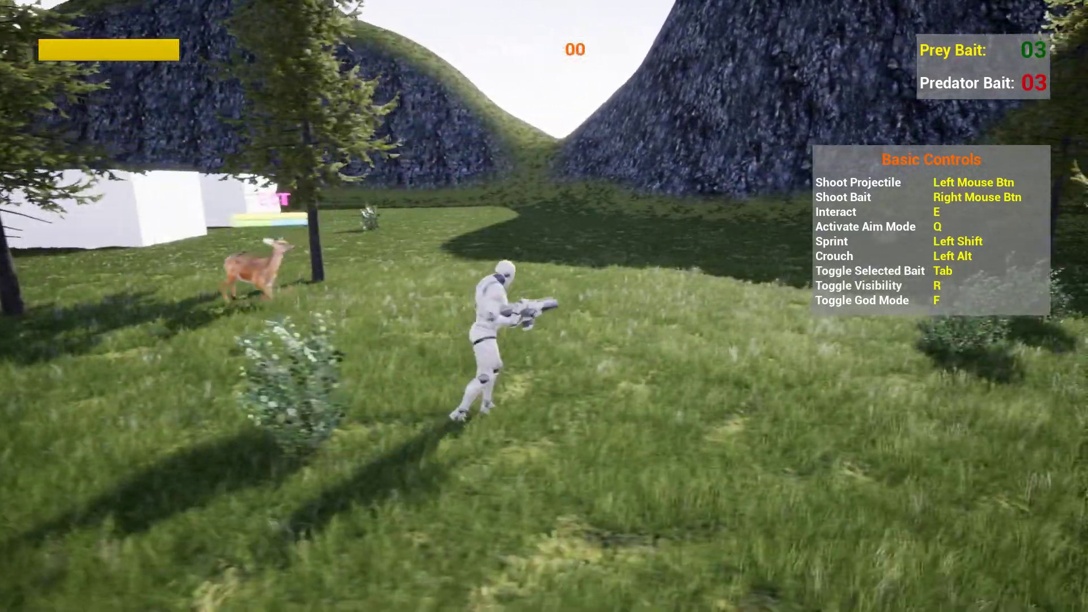
key(w)
key(a)
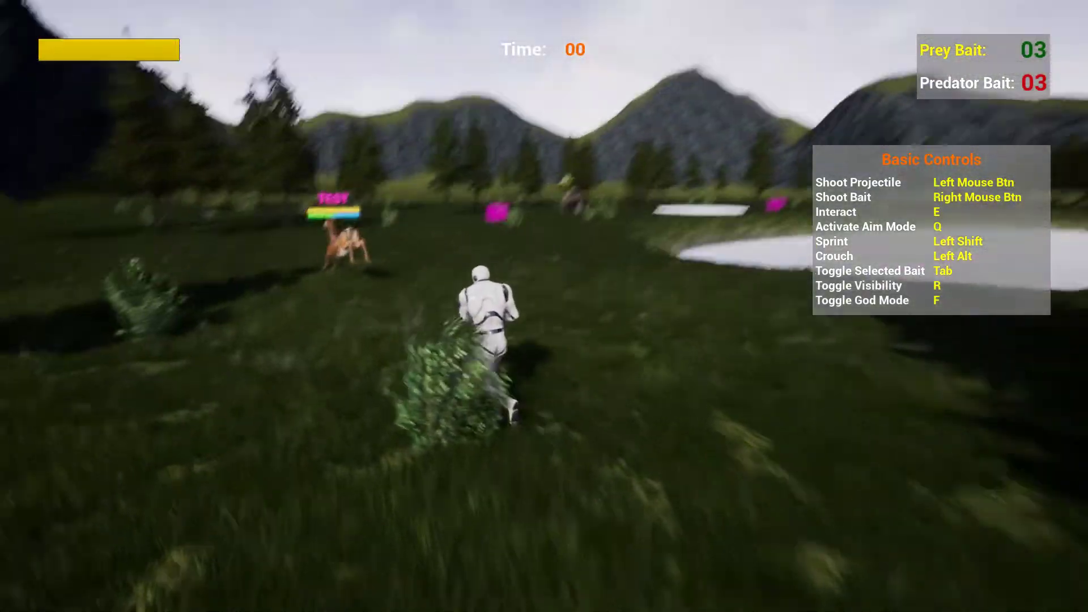
key(w)
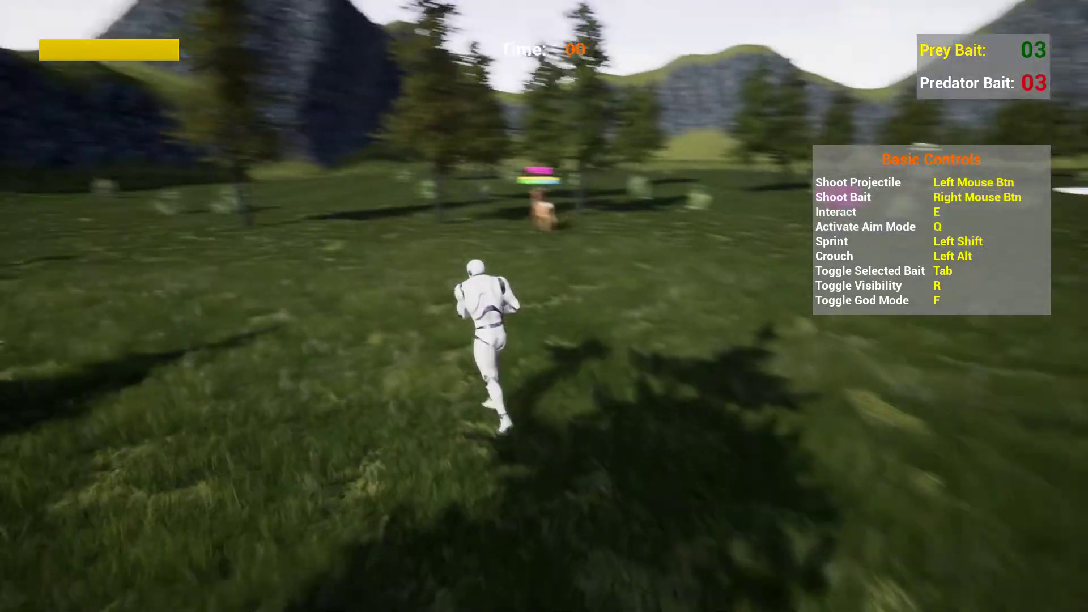
key(w)
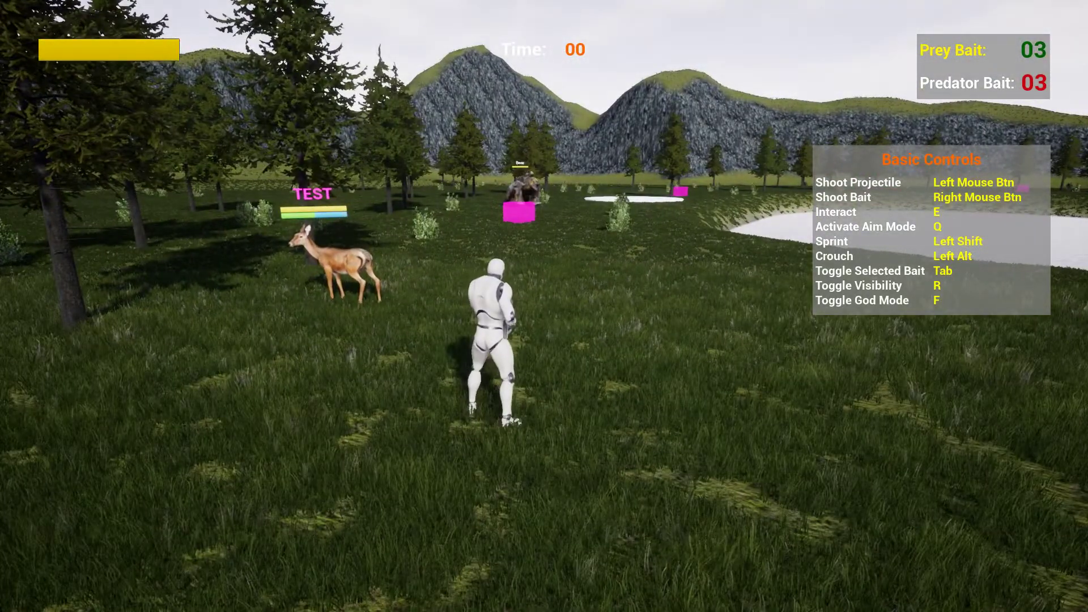
key(w)
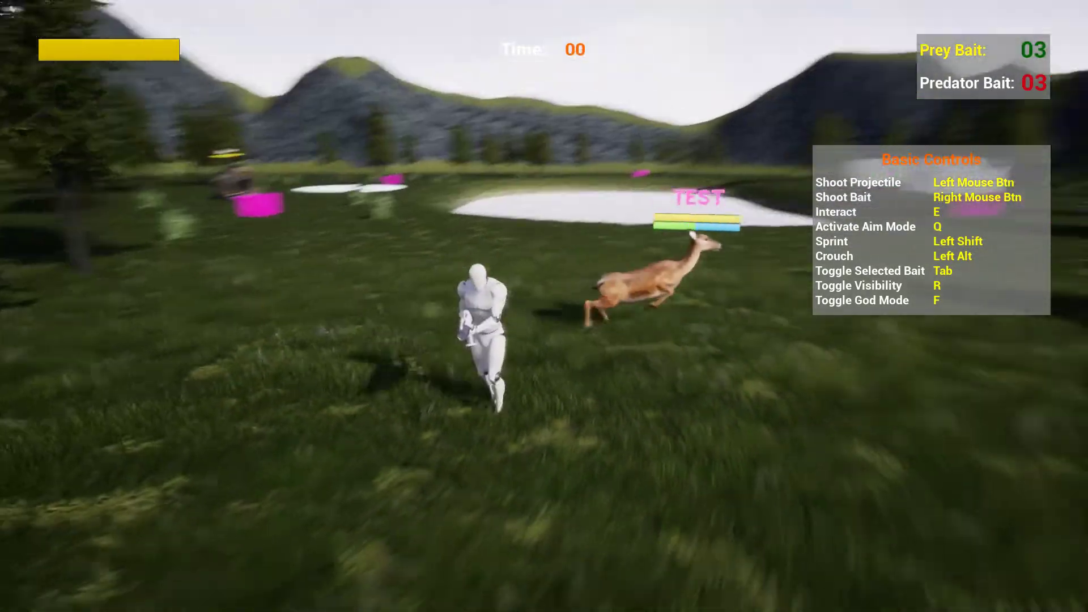
key(d)
key(w)
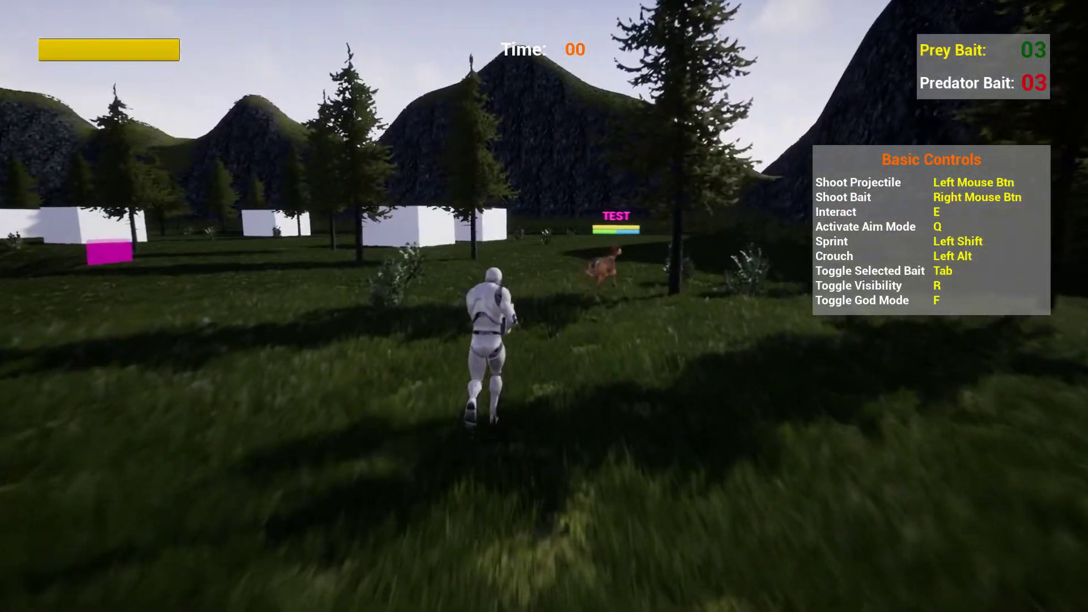
key(w)
key(a)
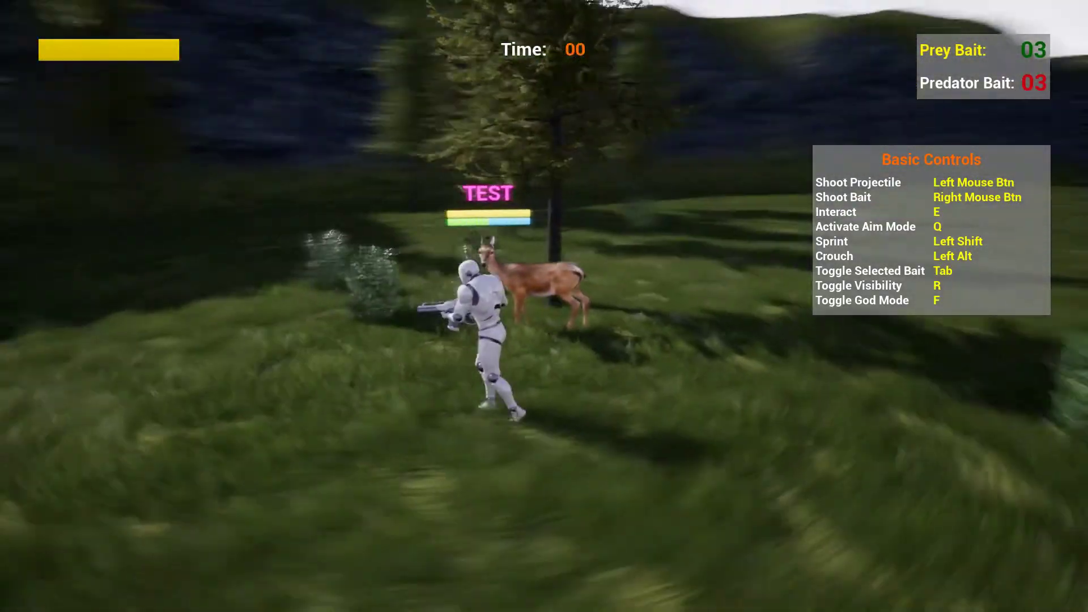
key(s)
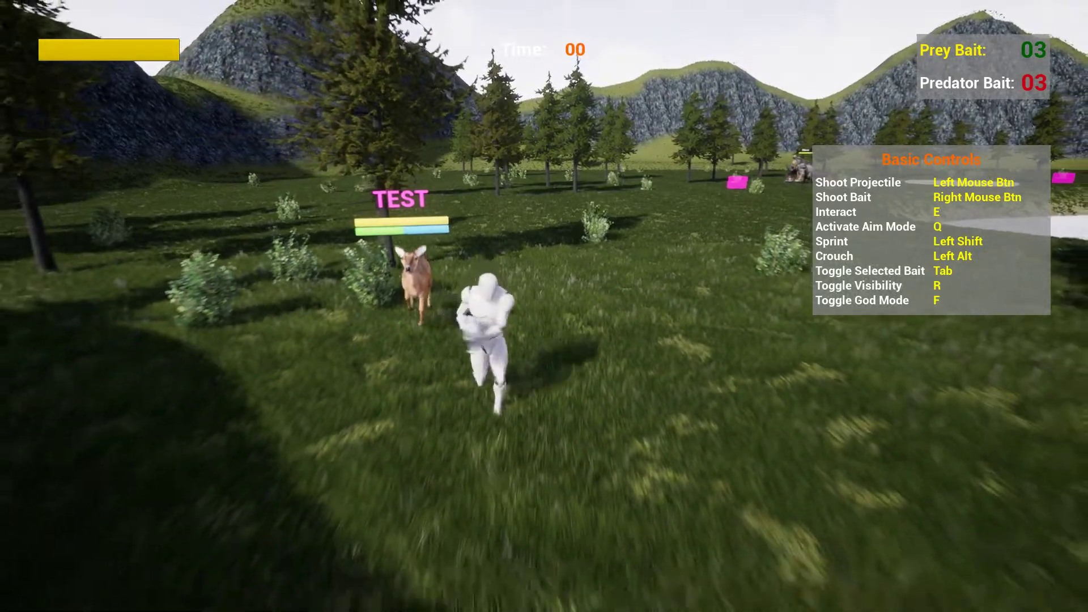
key(s)
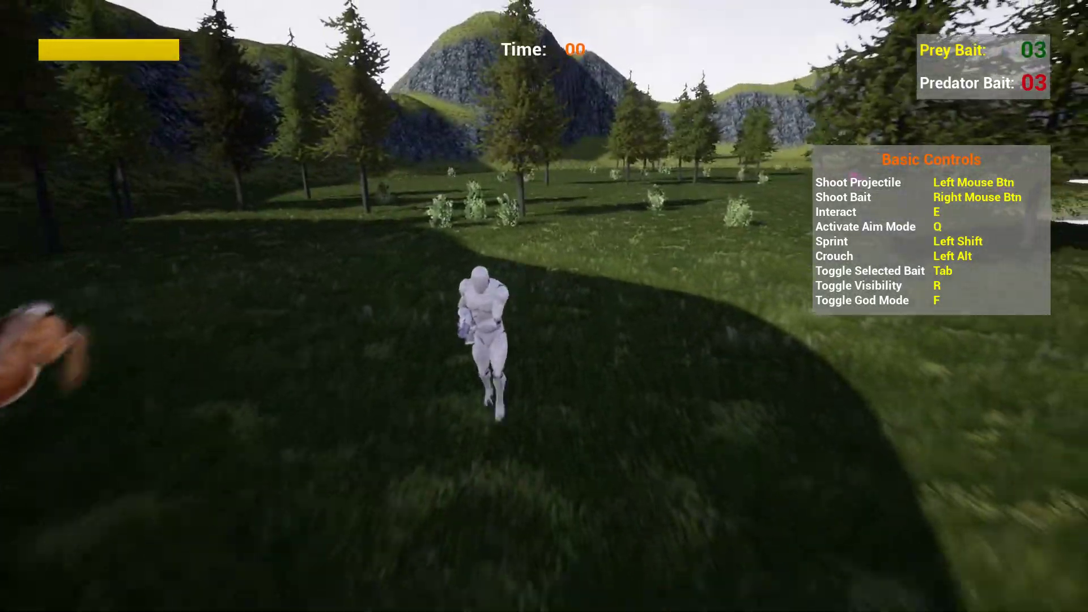
key(a)
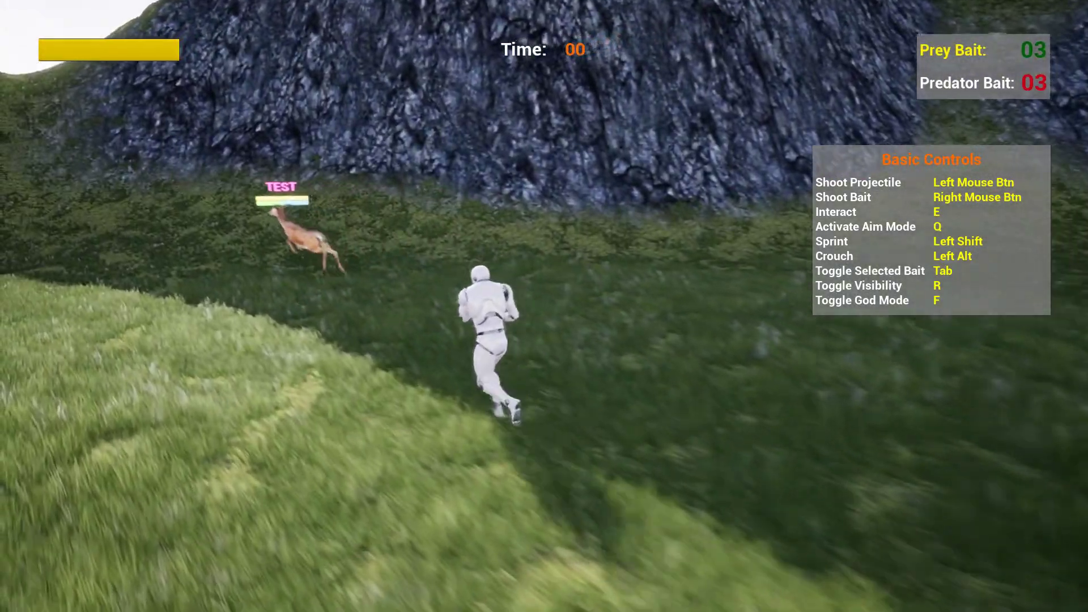
key(w)
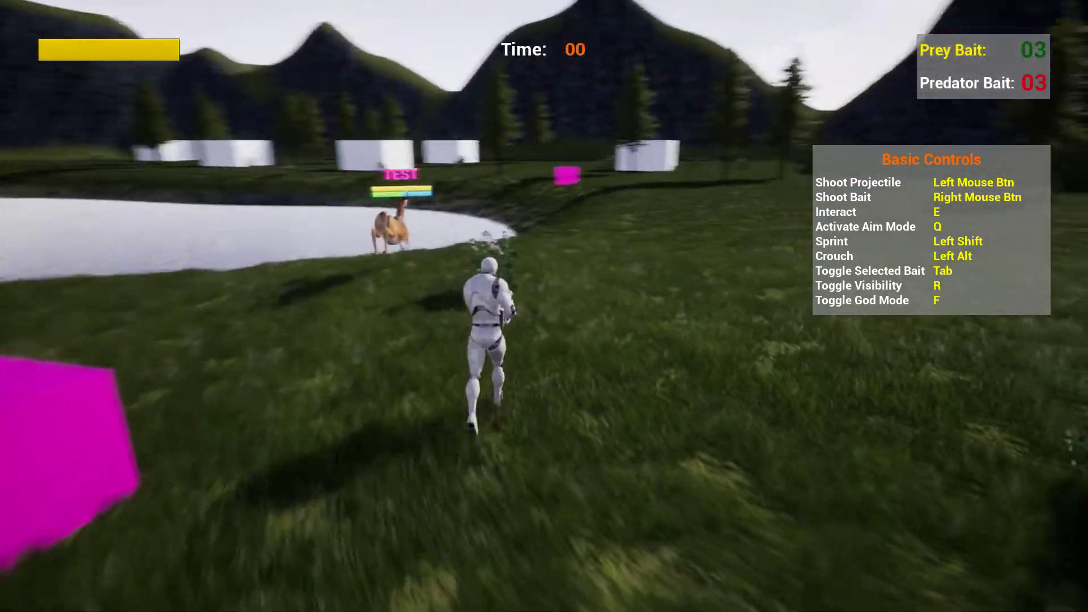
key(w)
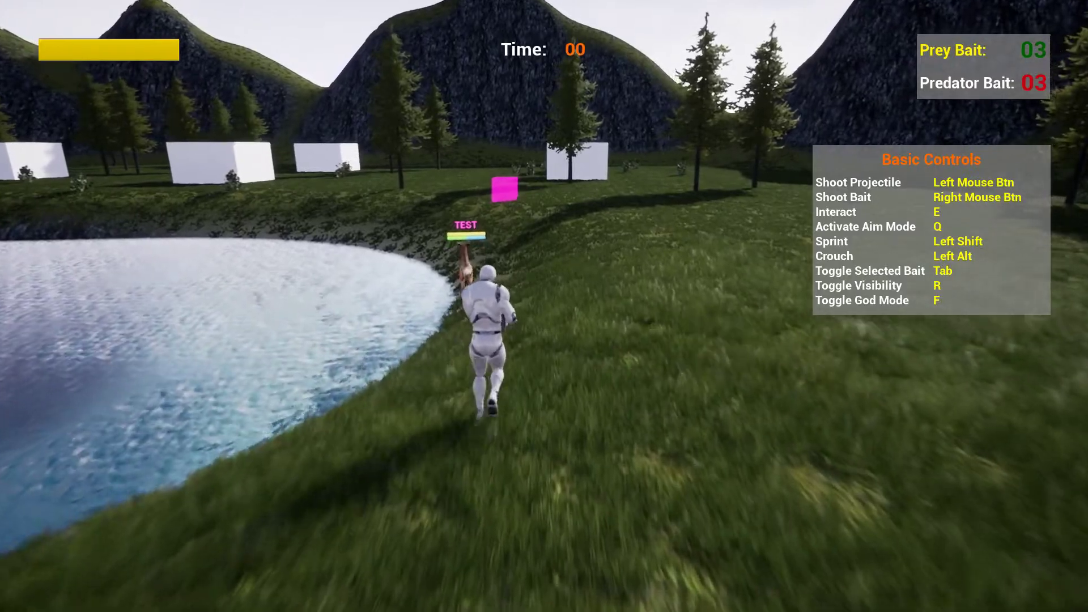
key(d)
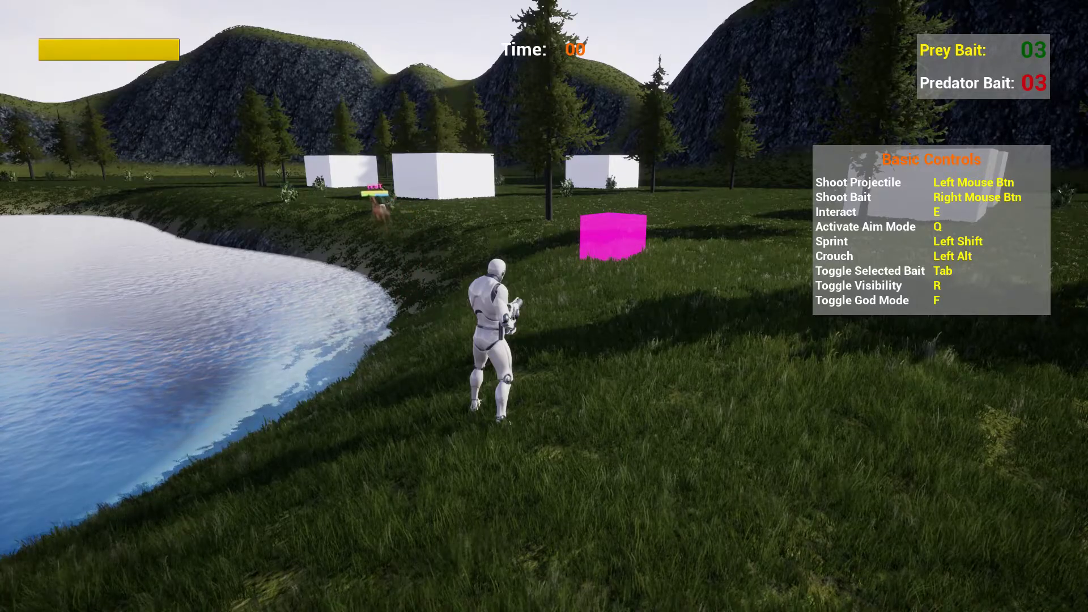
key(w)
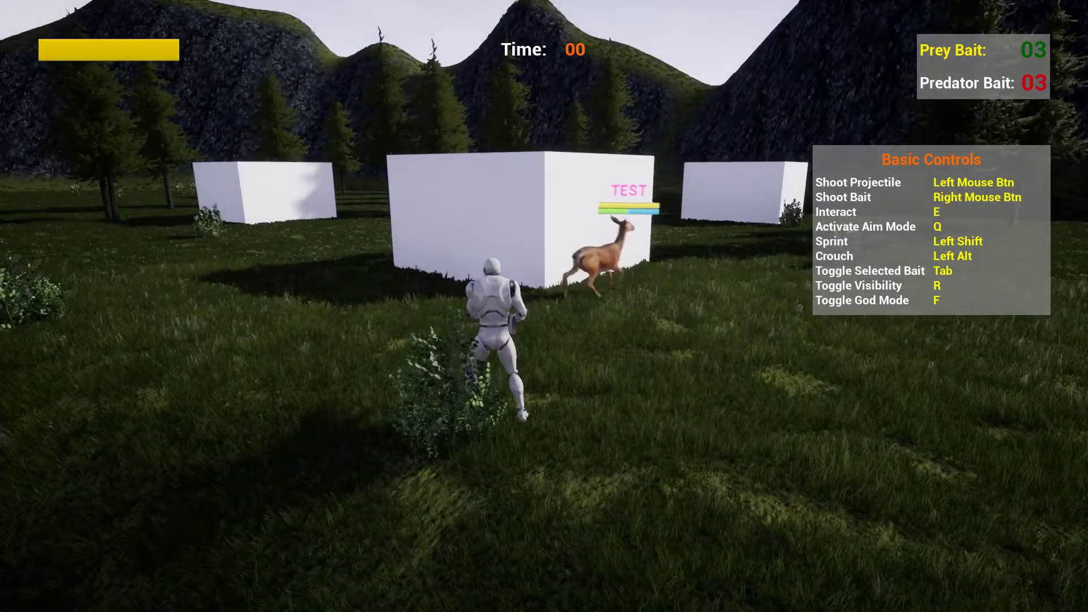
key(w)
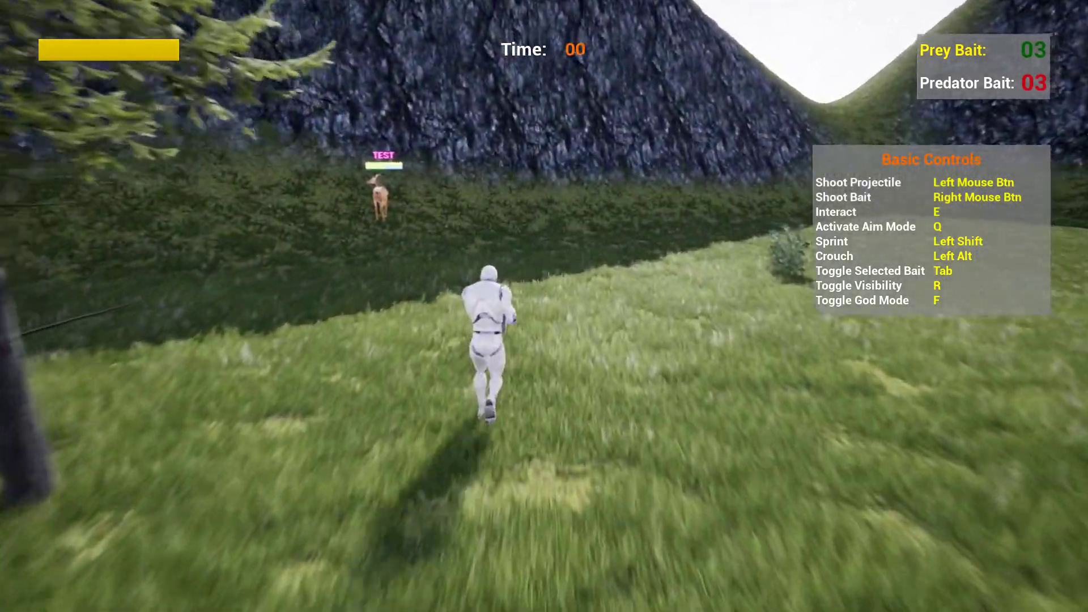
key(d)
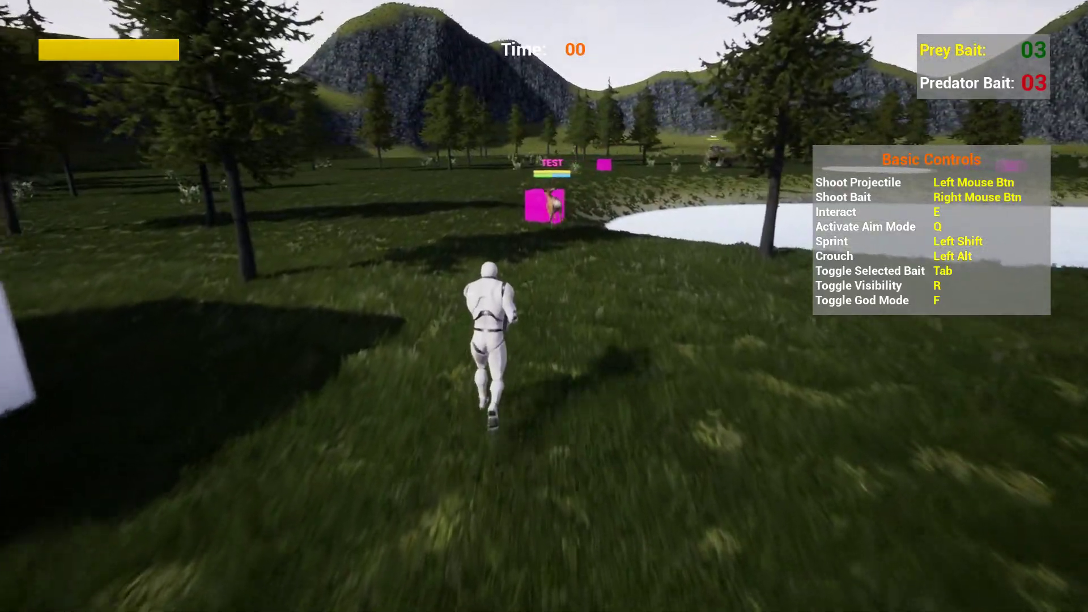
key(a)
key(s)
key(a)
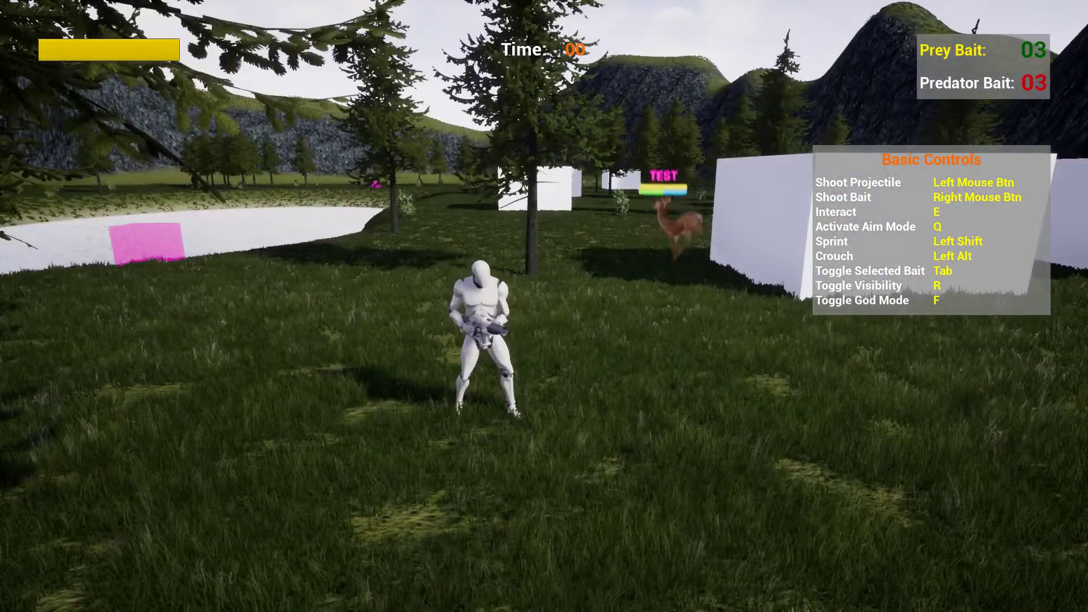
key(Escape)
key(F11)
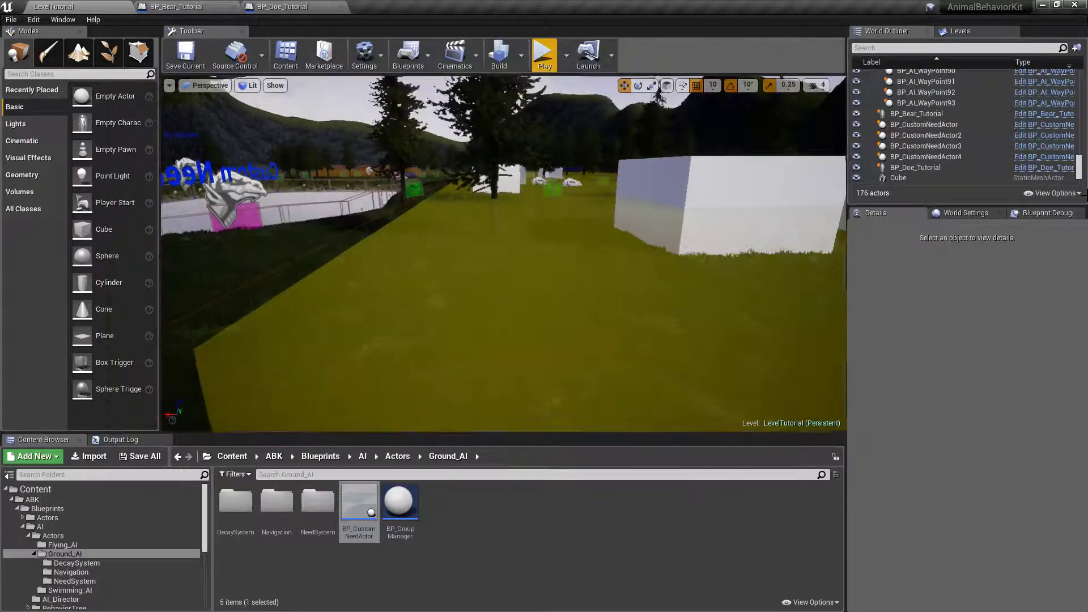
- Set the need mode of the doe's BP_Comp_CustomNeed_Example1 component to Custom Event
click(656, 187)
right_click(656, 187)
key(Escape)
key(Escape)
right_drag(604, 158, 512, 261)
click(540, 280)
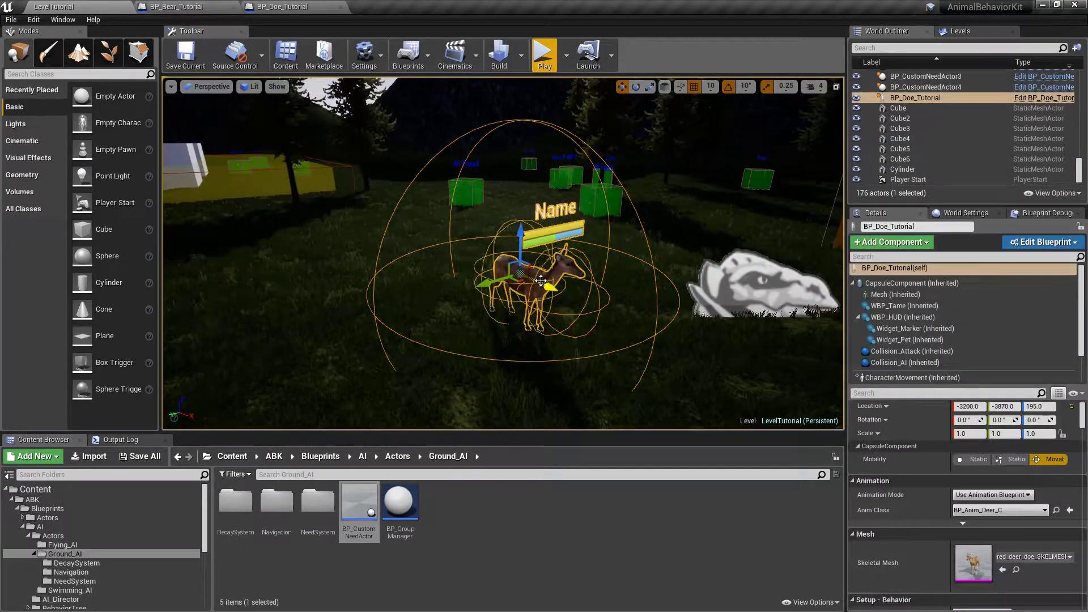
click(853, 283)
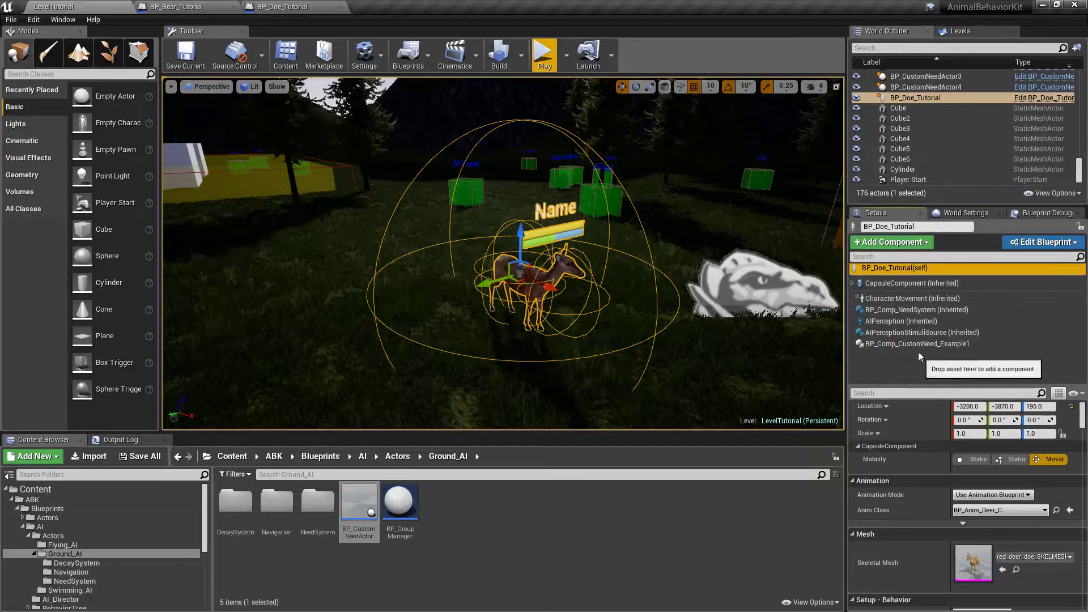
click(915, 333)
click(914, 344)
click(993, 461)
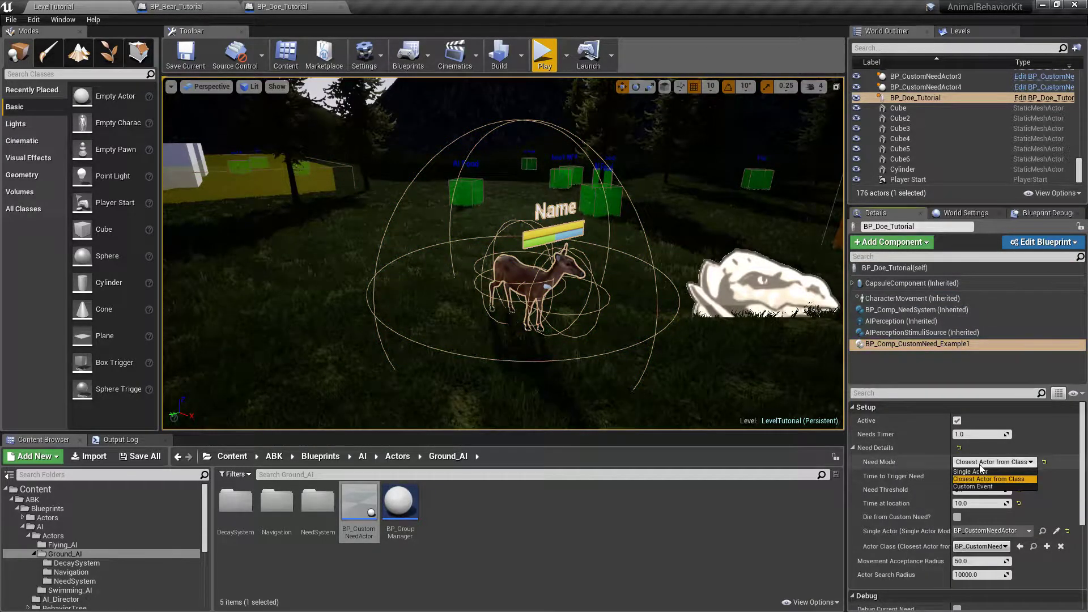
click(981, 486)
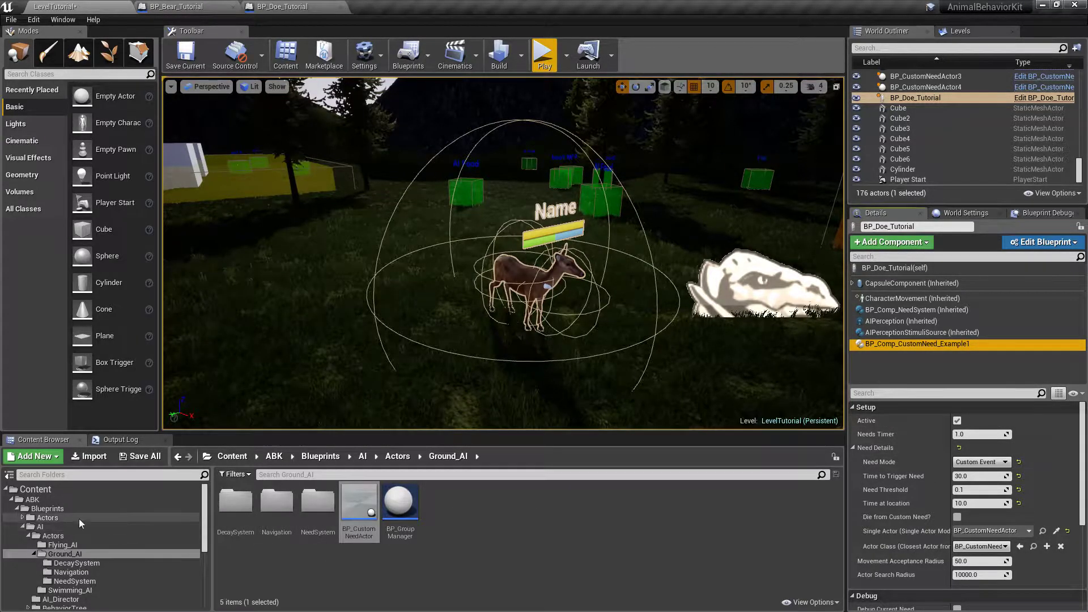
- Open the BP_Comp_CustomNeed blueprint from the GroundAnimals folder of the AI components
click(50, 509)
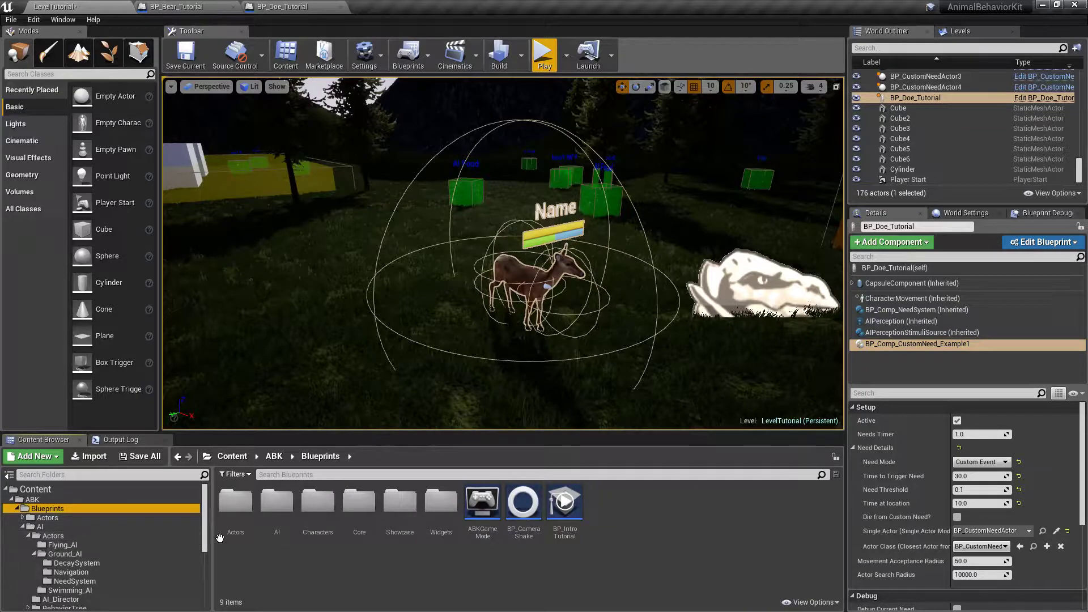
double_click(281, 507)
double_click(368, 502)
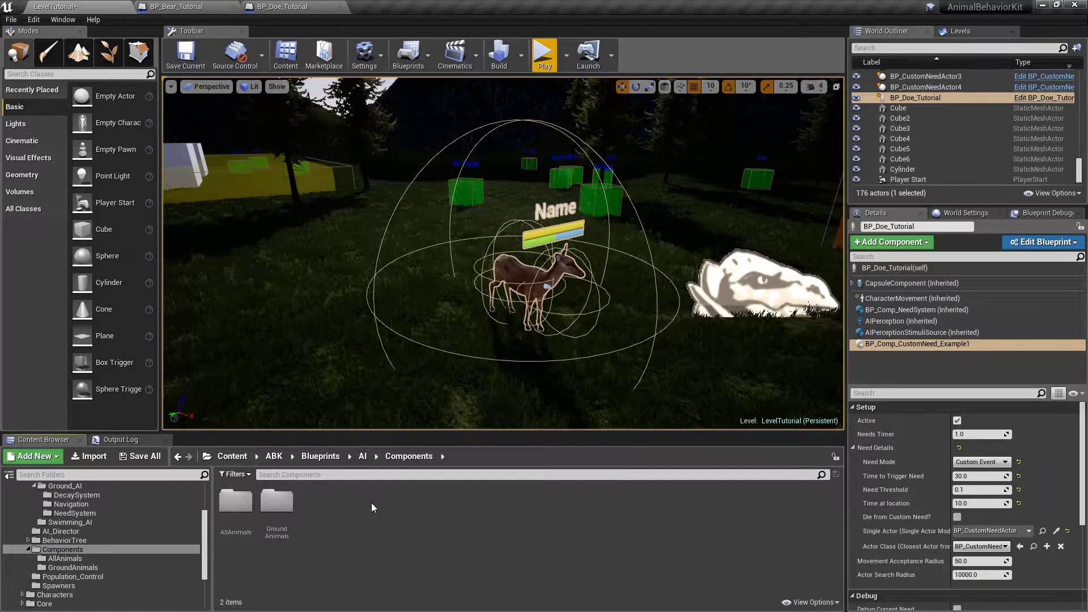
double_click(280, 504)
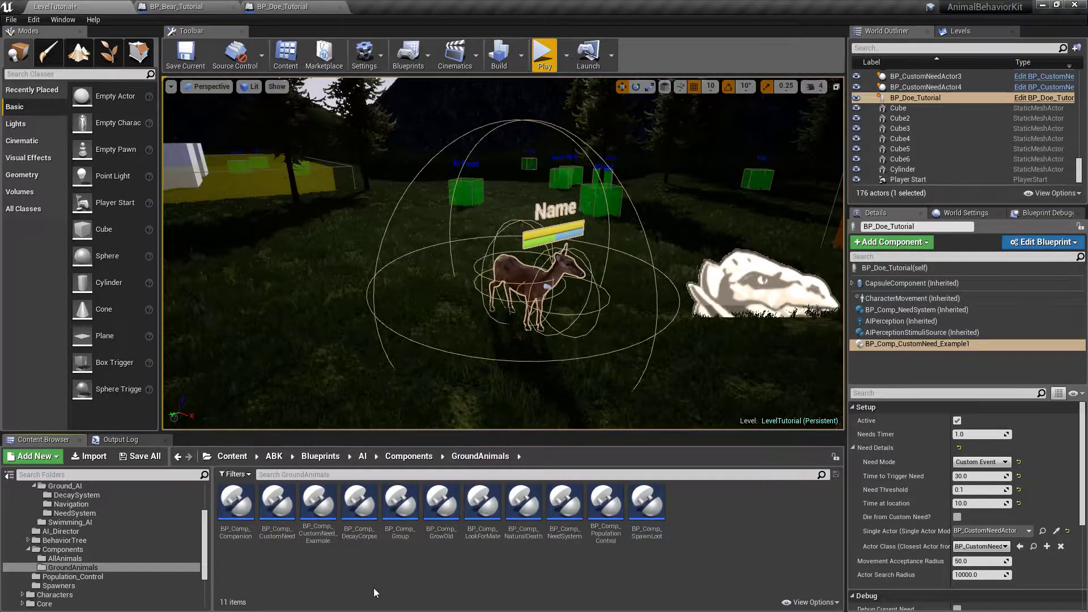
double_click(283, 502)
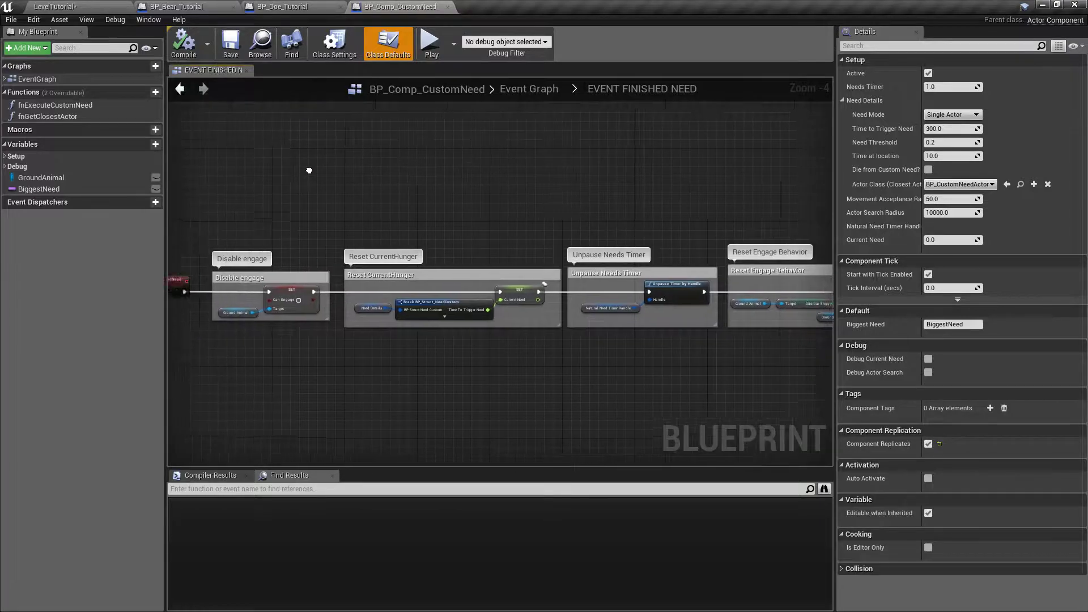
- Open the EVENT NEED - CUSTOM CODE graph from the Event Graph and examine its node chain and the comment on overriding the event
click(181, 90)
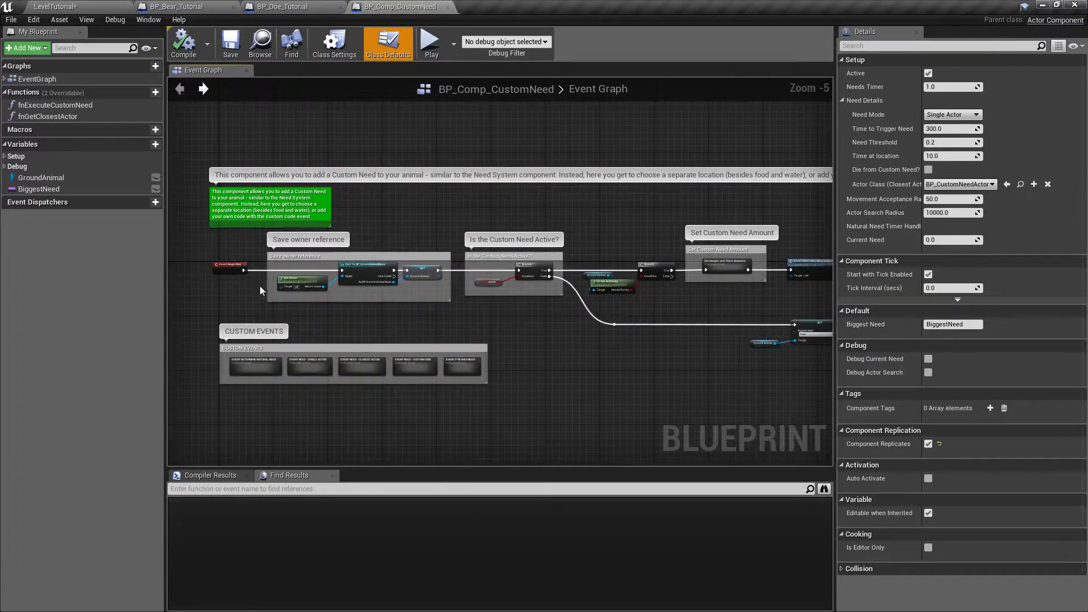
scroll(465, 329, up, 3)
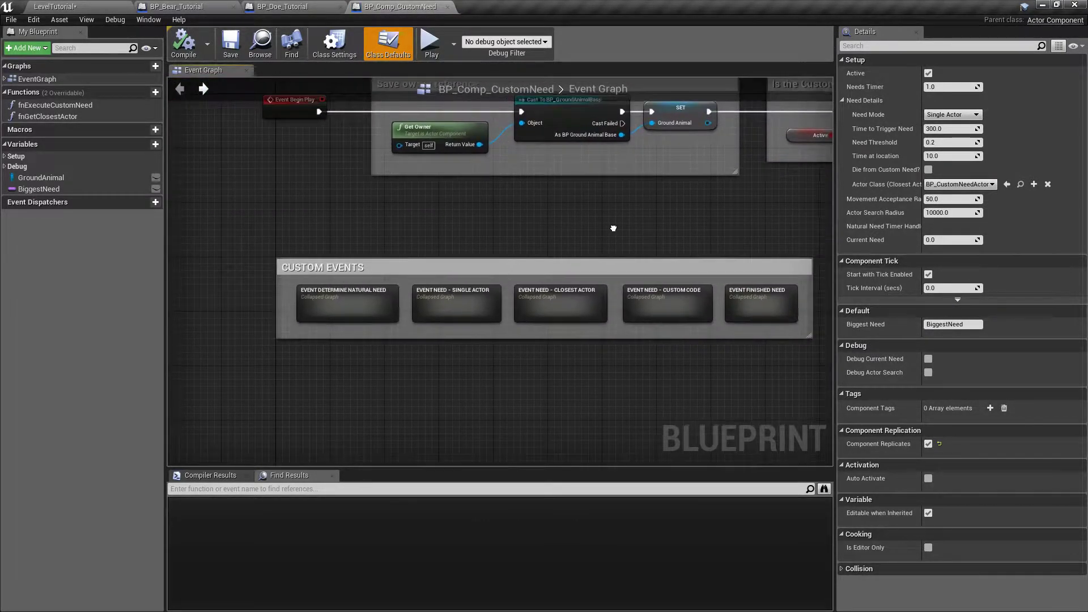
right_drag(485, 339, 180, 304)
scroll(505, 264, up, 1)
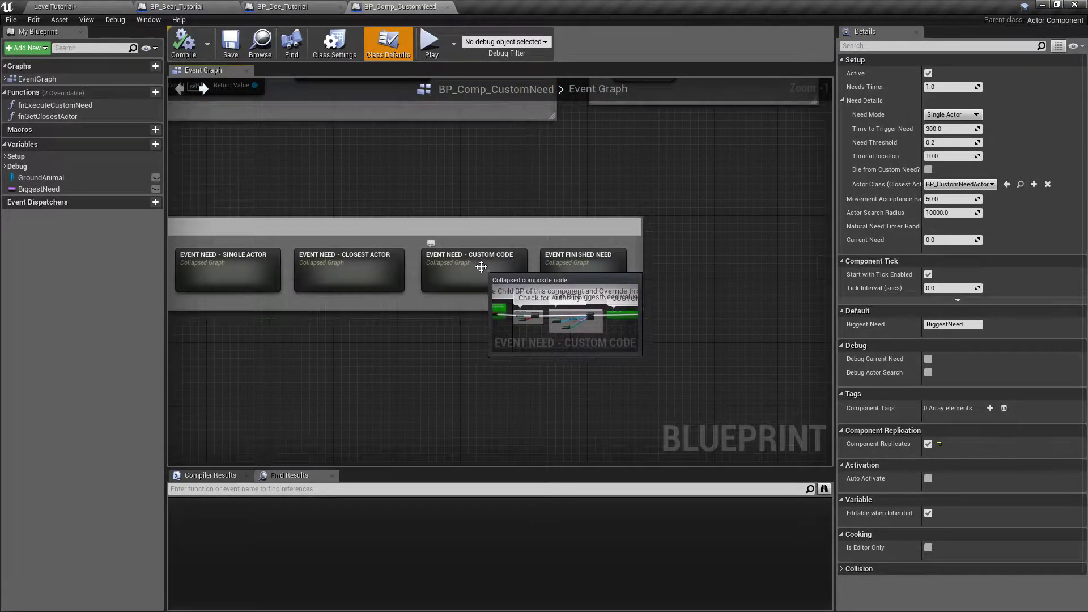
double_click(478, 266)
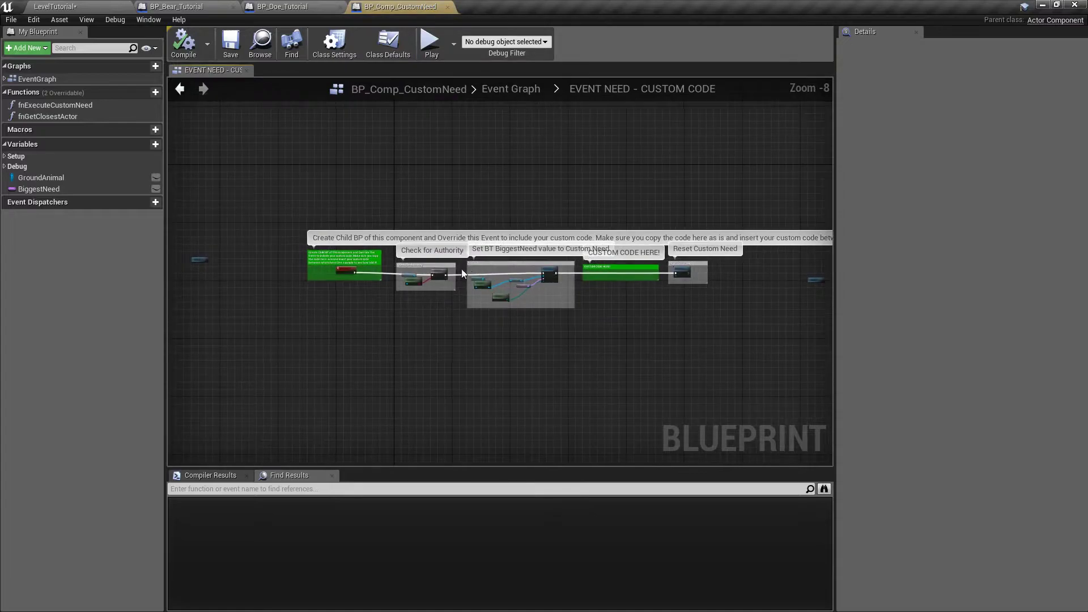
scroll(391, 272, up, 4)
scroll(386, 317, down, 2)
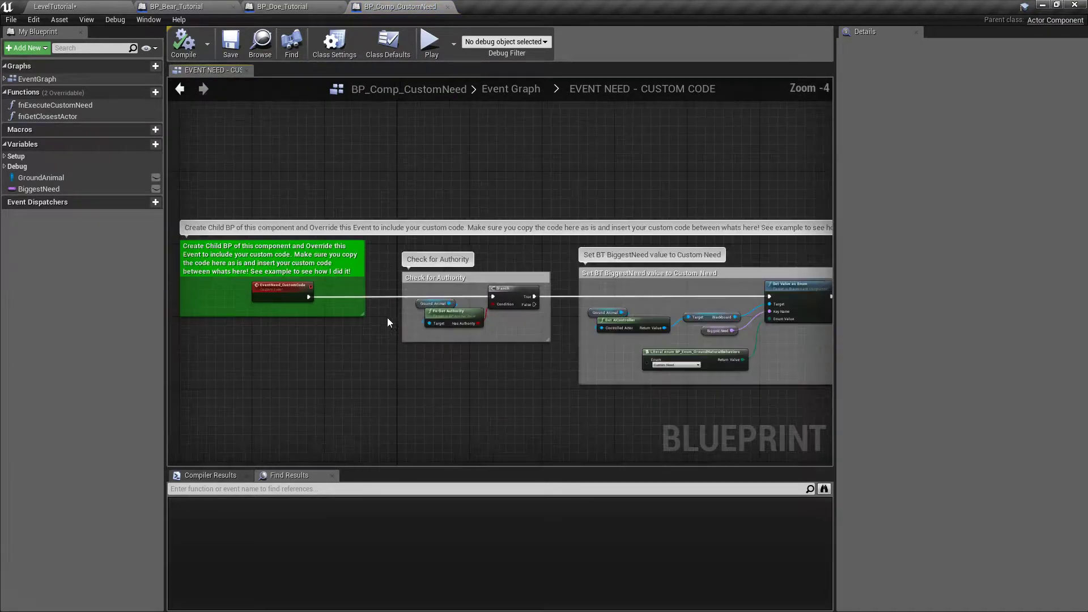
right_drag(679, 178, 592, 158)
right_drag(673, 157, 776, 169)
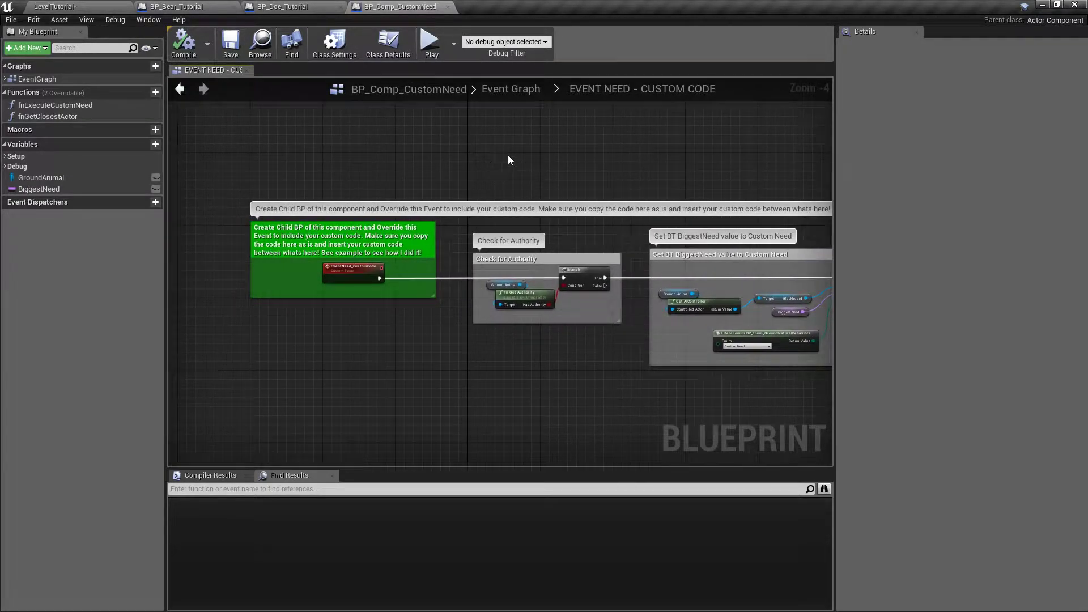
scroll(342, 285, up, 4)
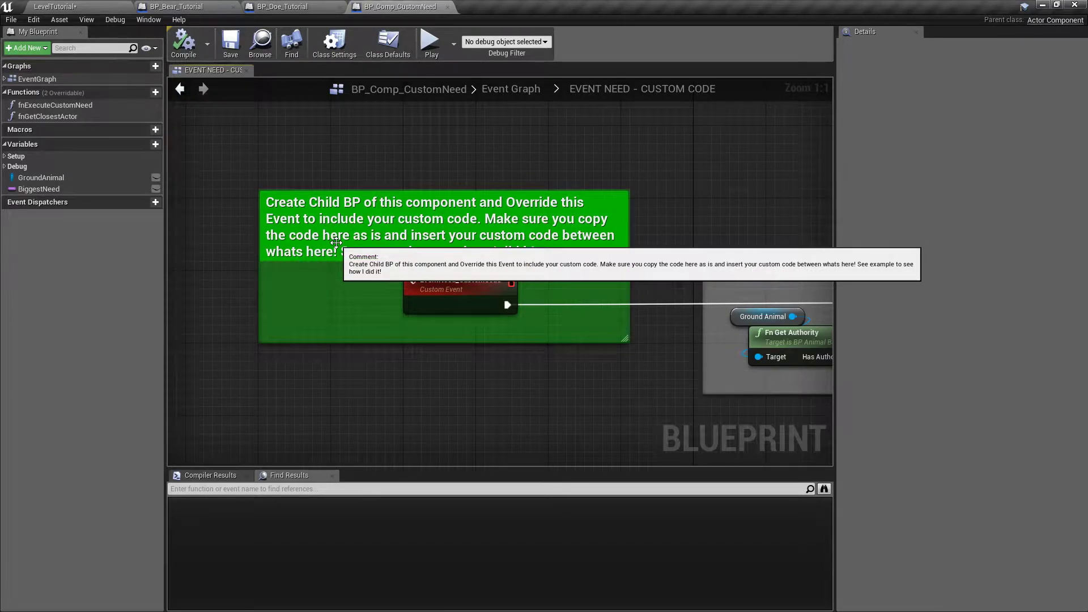
- Examine the parent event's node chain through the authority check, BiggestNeed value, custom code placeholder and Reset Custom Need sections
scroll(461, 204, down, 3)
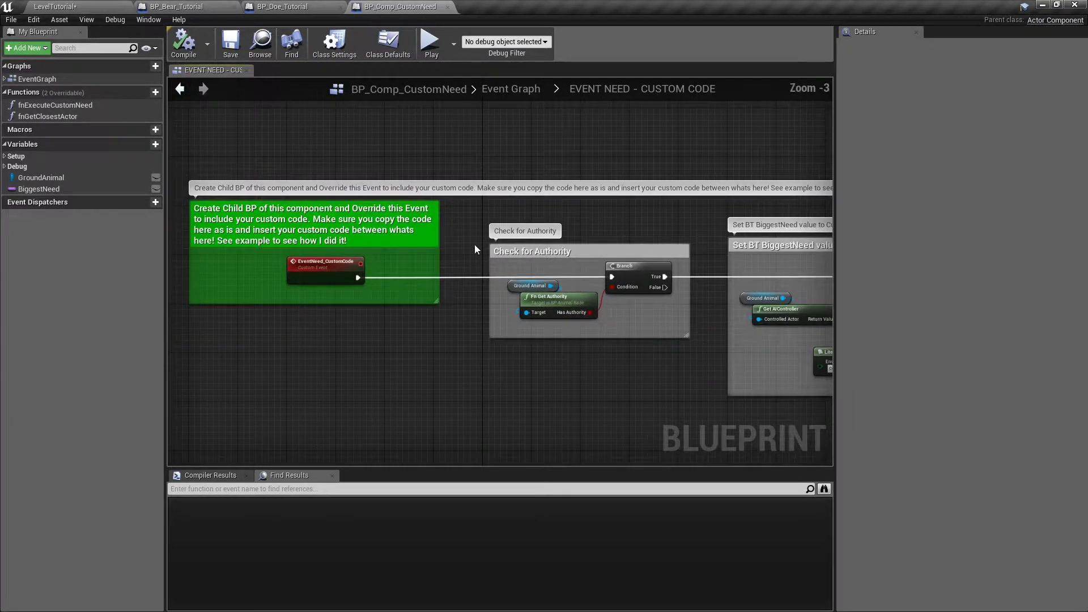
right_drag(695, 131, 463, 118)
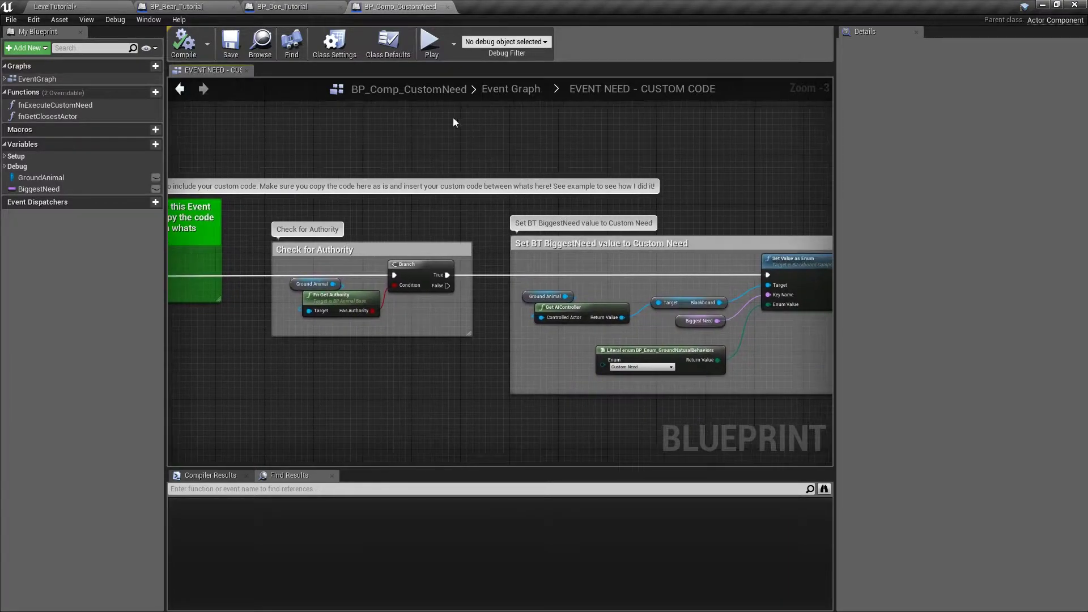
right_drag(604, 254, 347, 225)
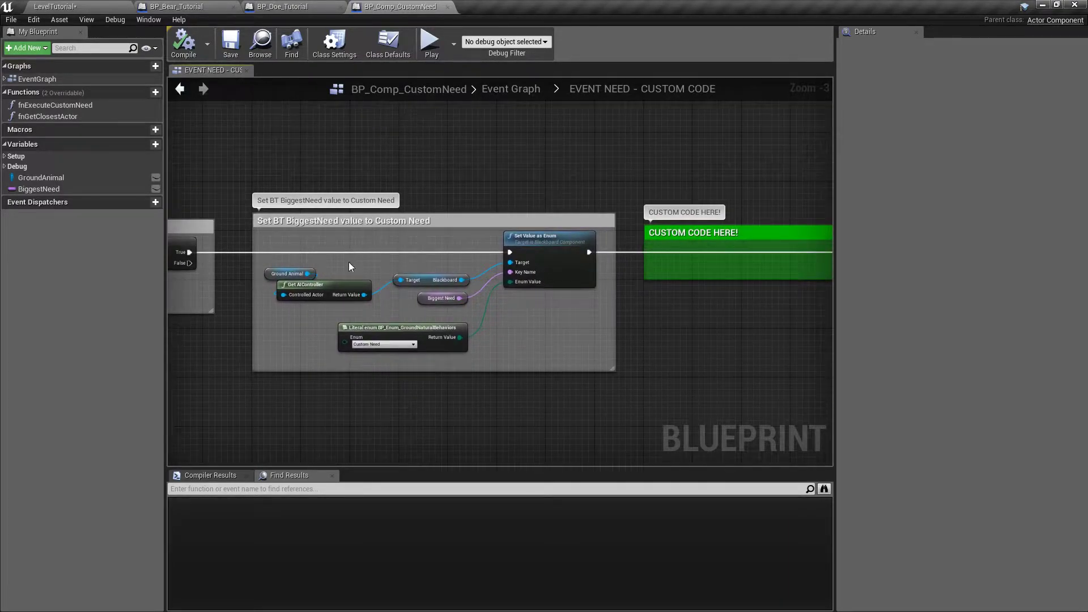
scroll(347, 266, up, 2)
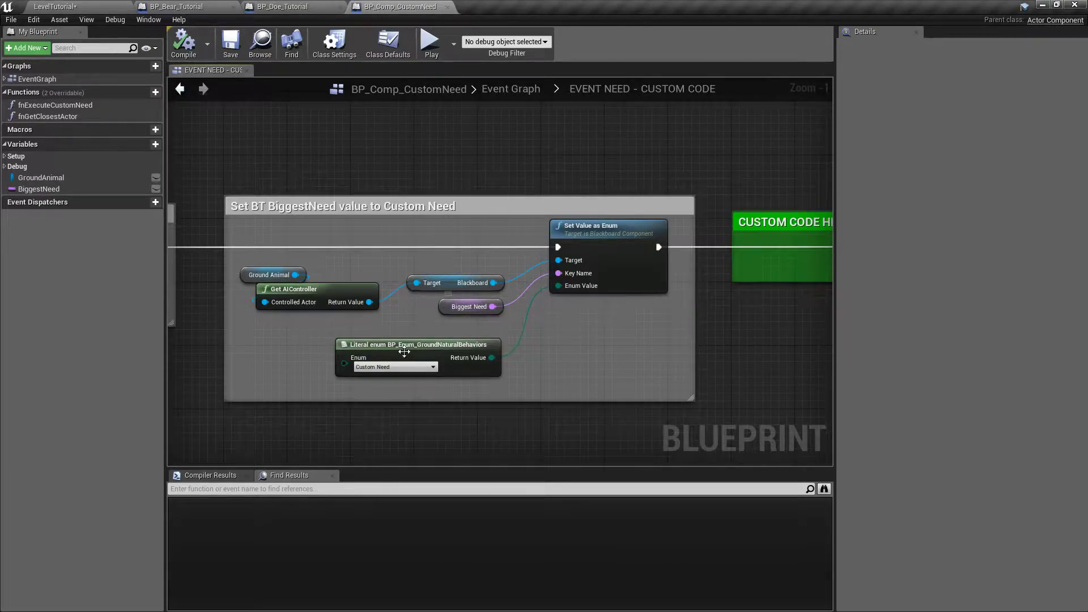
right_drag(663, 186, 307, 193)
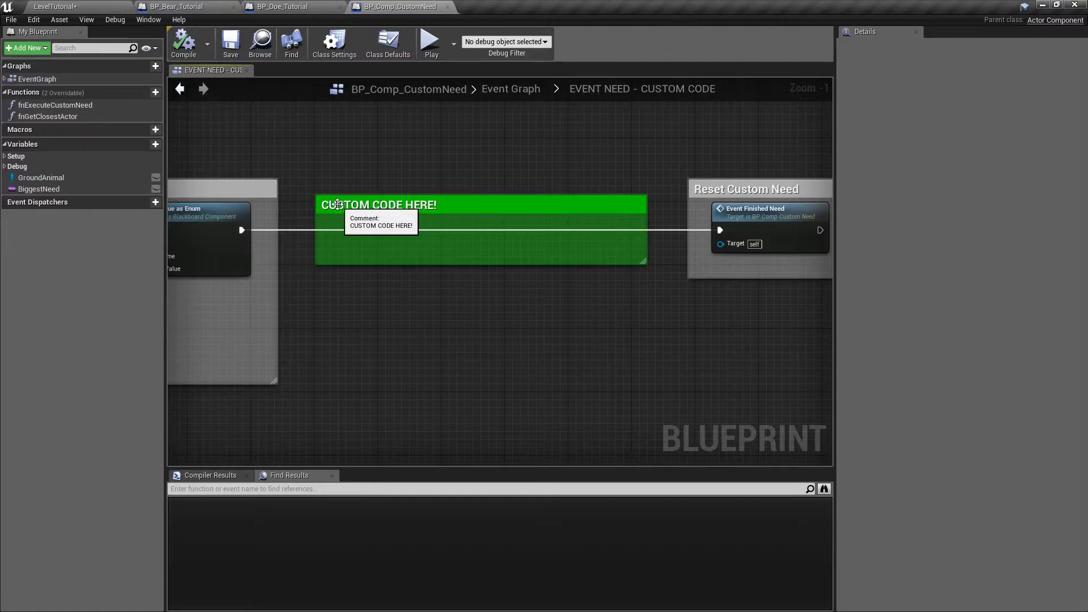
right_drag(606, 145, 411, 154)
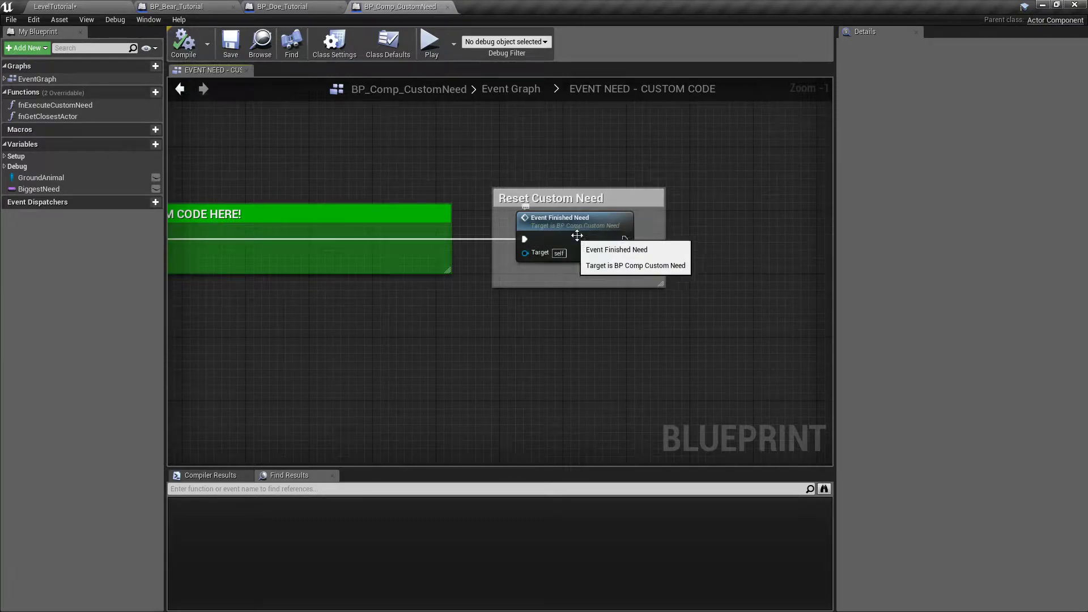
scroll(334, 190, down, 3)
right_drag(293, 176, 613, 178)
scroll(507, 213, down, 2)
right_drag(401, 154, 414, 186)
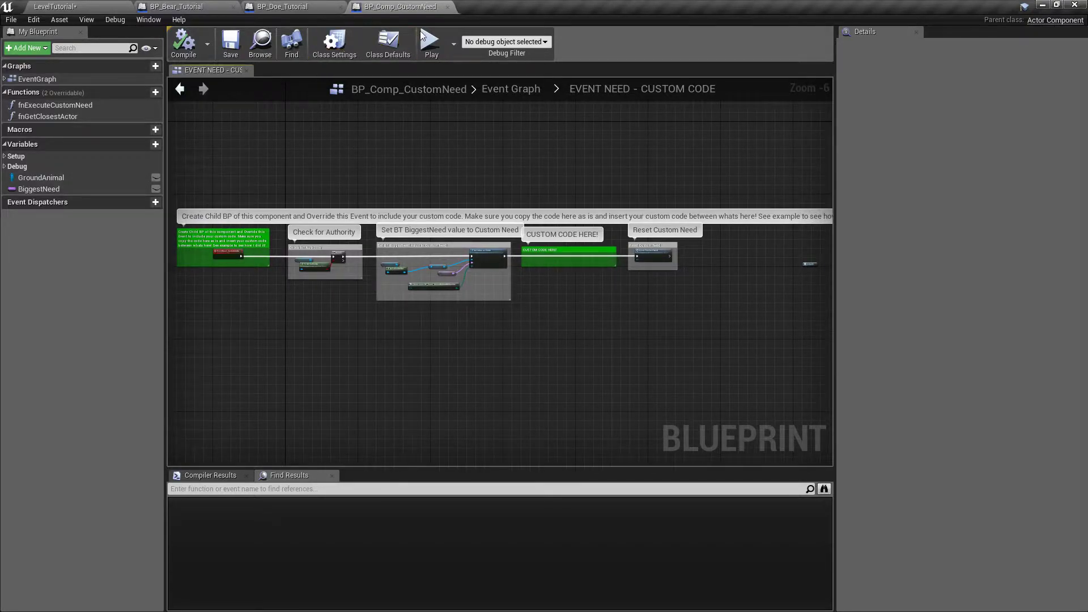
- Close the BP_Comp_CustomNeed blueprint and open BP_Comp_CustomNeed_Example at its Event Need Custom Code event
click(447, 6)
click(54, 7)
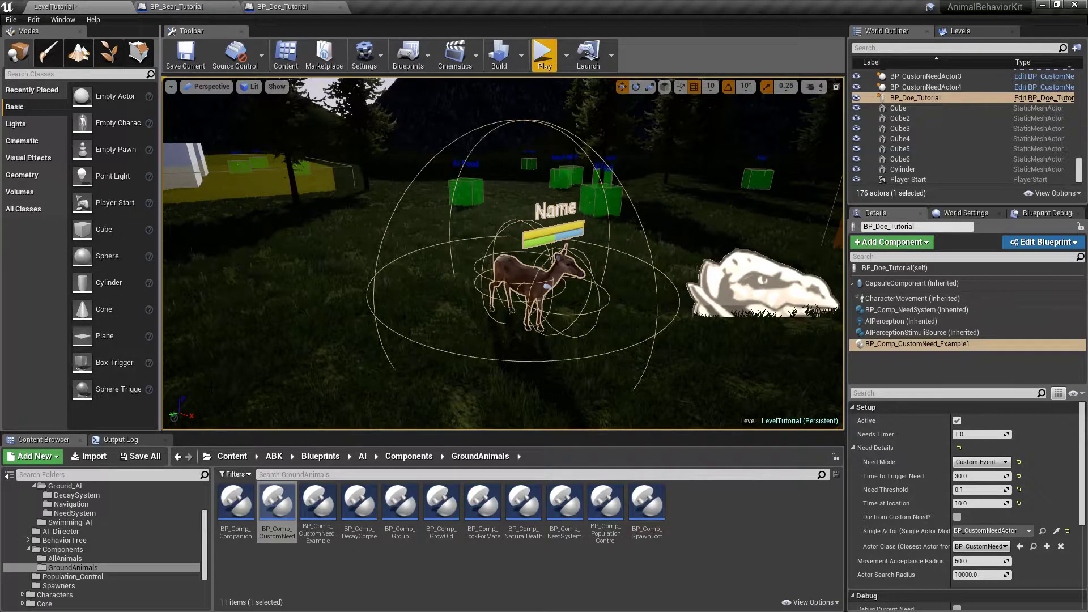
double_click(306, 517)
scroll(383, 270, down, 4)
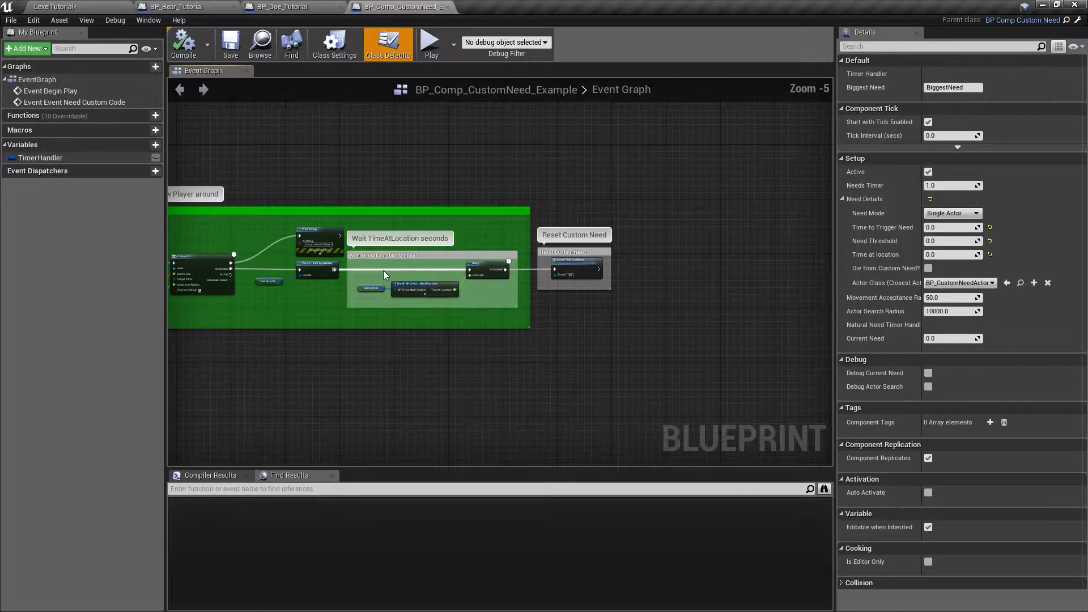
right_drag(349, 178, 752, 157)
scroll(351, 277, up, 6)
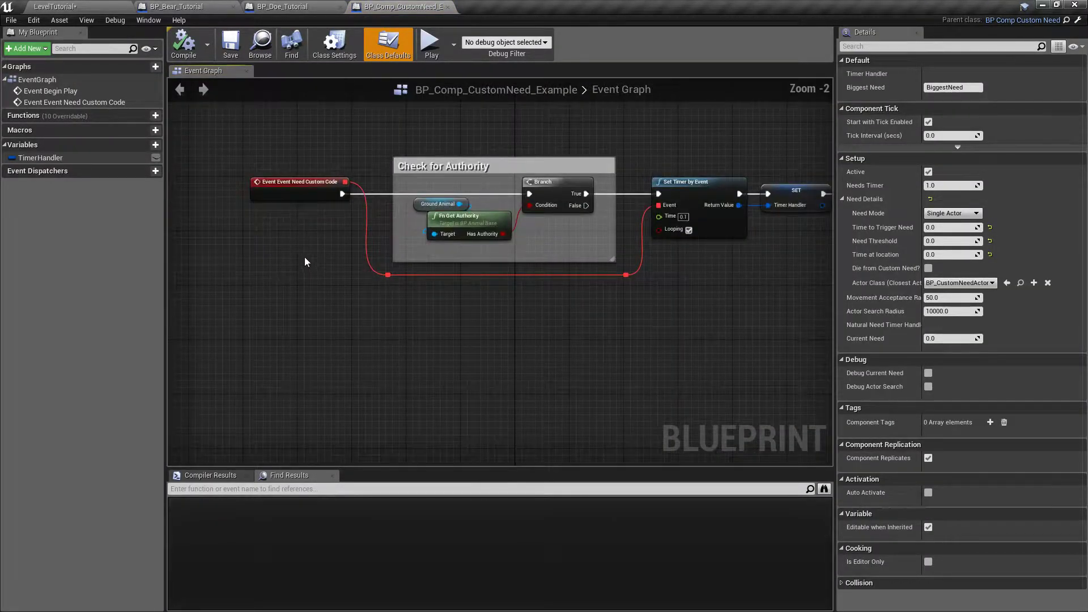
right_drag(279, 200, 344, 302)
- Choose Event Need Custom Code from the component's overridable functions
mouse_move(36, 120)
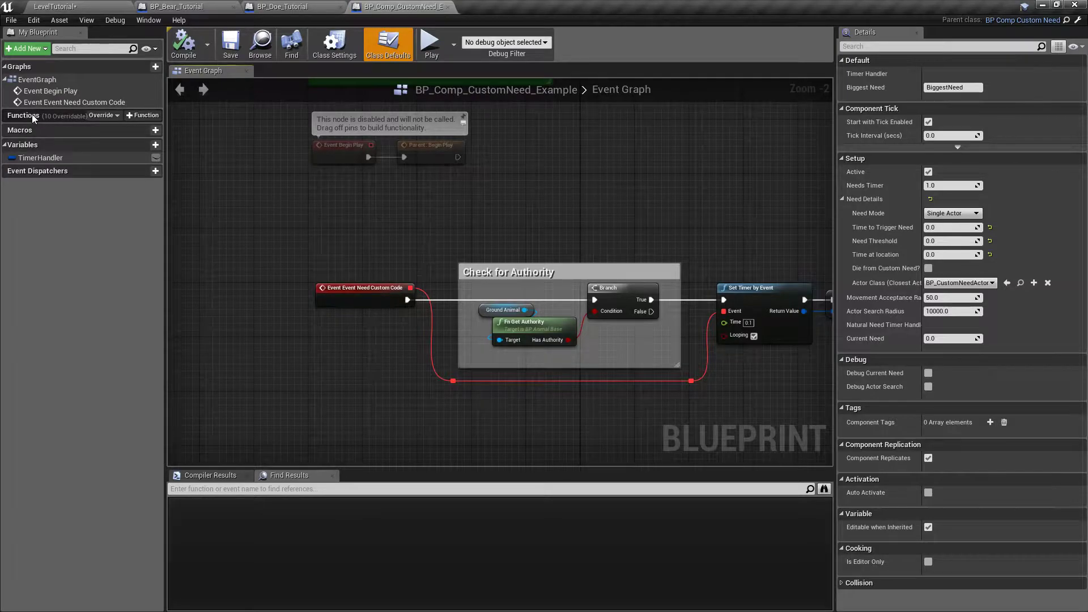
click(102, 116)
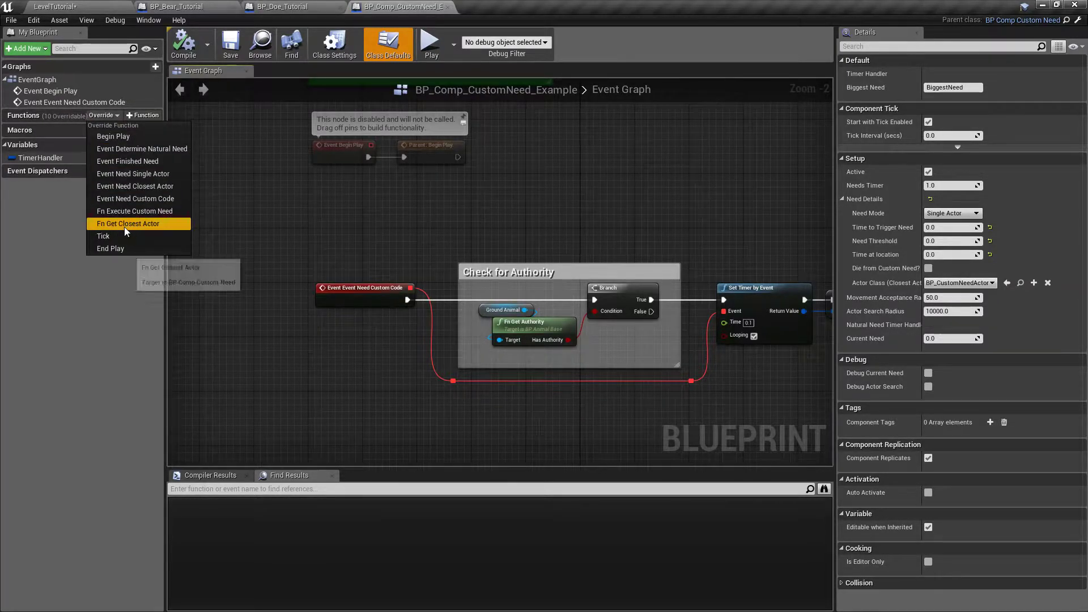
click(128, 199)
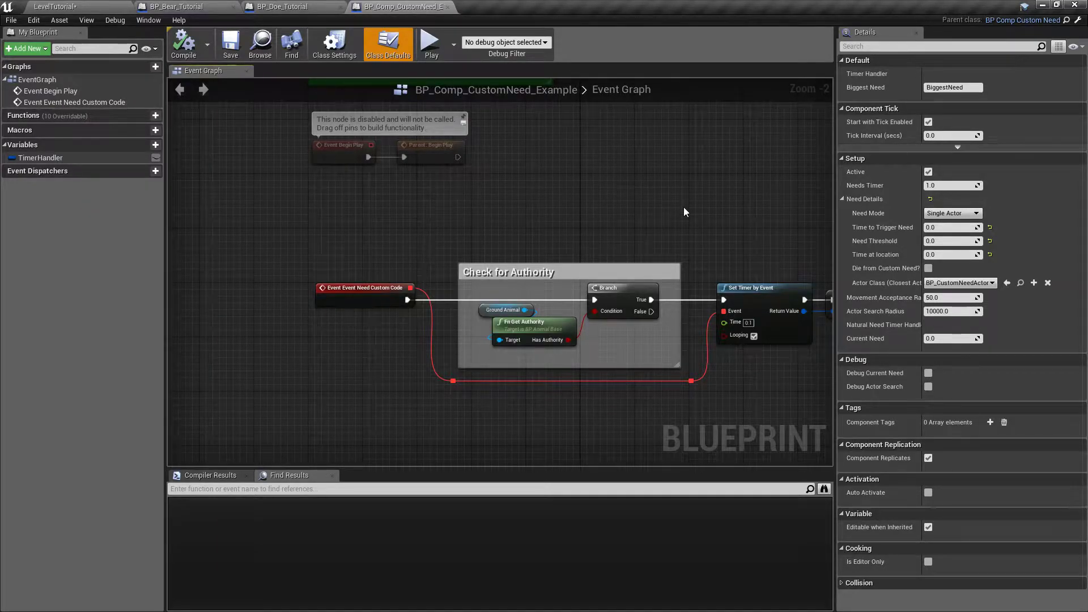
- Examine the overridden event's authority check, looping timer and the section setting BiggestNeed to Custom Need
right_drag(683, 207, 592, 173)
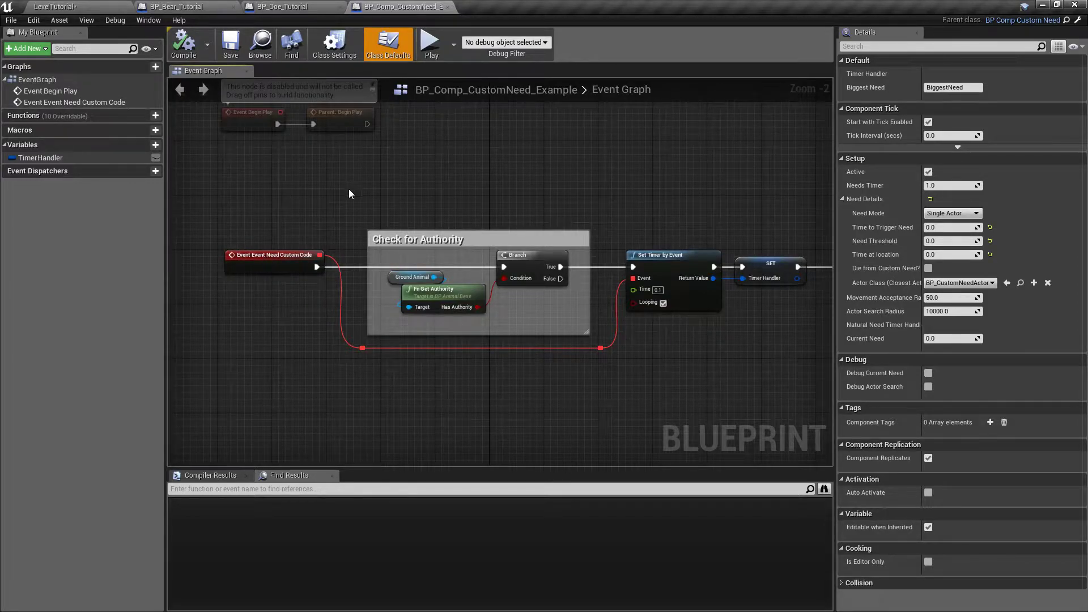
right_drag(699, 210, 385, 186)
right_click(490, 181)
click(437, 311)
right_drag(532, 187, 328, 164)
scroll(393, 292, down, 1)
right_drag(500, 258, 267, 260)
scroll(268, 262, down, 3)
right_drag(220, 180, 271, 201)
scroll(282, 237, up, 1)
drag(283, 237, 481, 393)
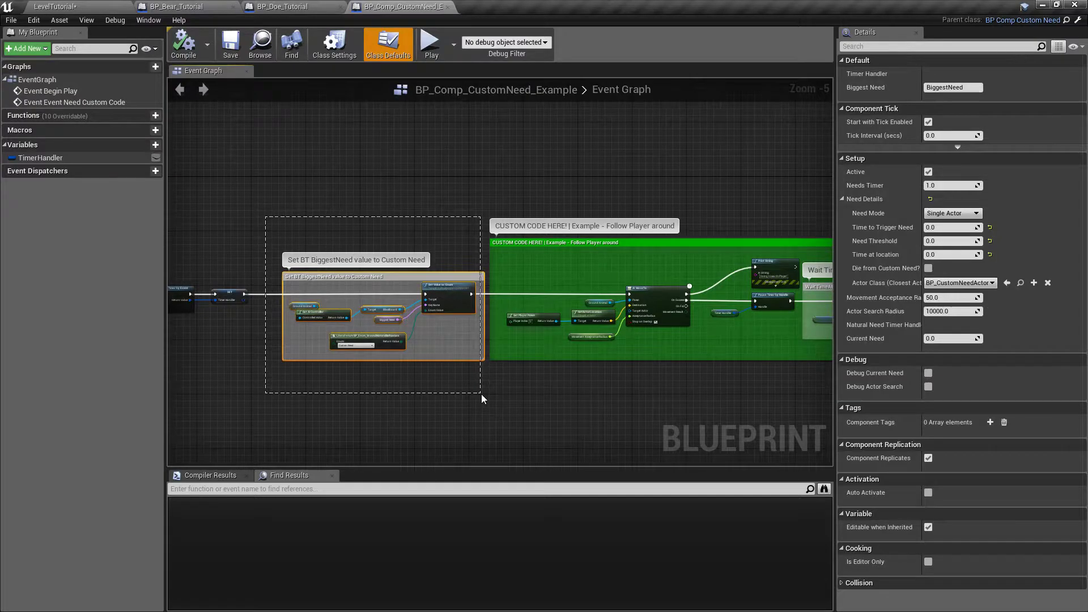
- Examine the Follow Player around custom code, focusing on the AI MoveTo node, its player location inputs and the On Success output
right_drag(676, 173, 413, 129)
drag(723, 122, 243, 307)
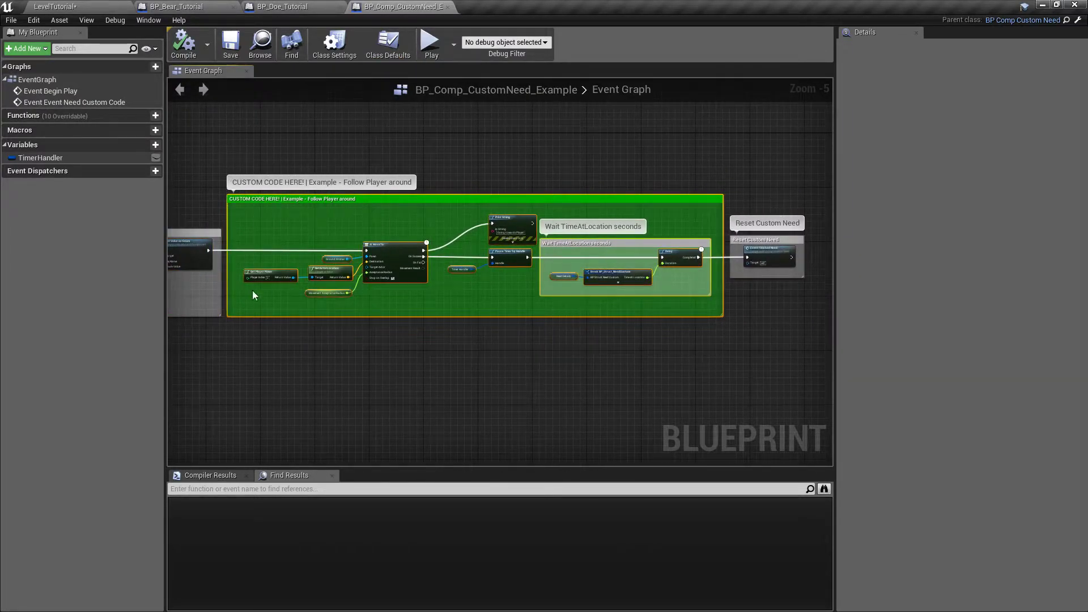
scroll(286, 267, up, 2)
scroll(393, 238, up, 1)
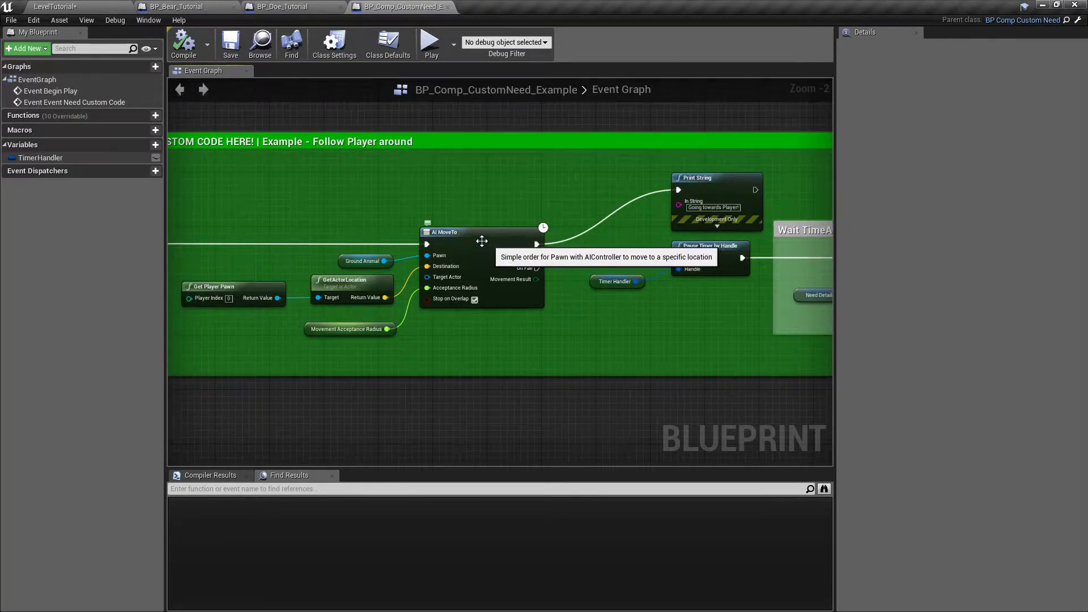
right_drag(353, 190, 498, 144)
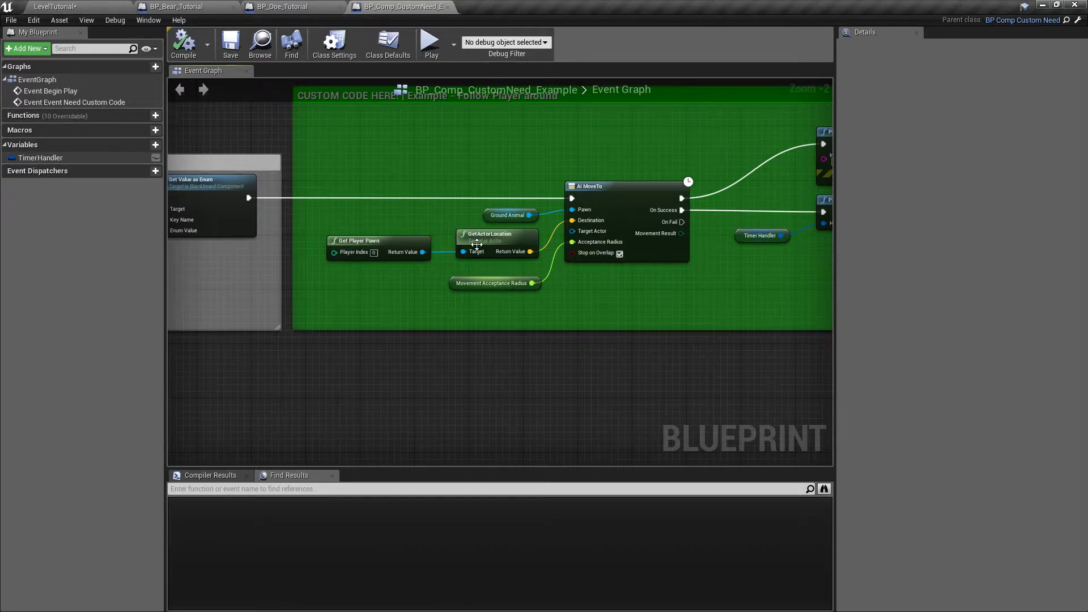
right_drag(665, 136, 389, 158)
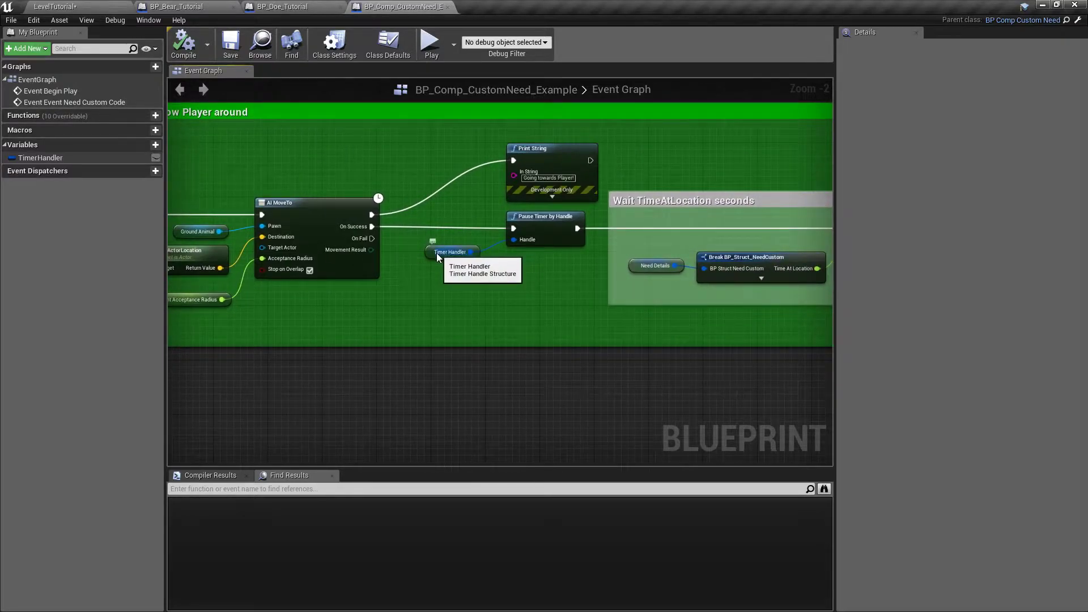
scroll(404, 236, up, 1)
scroll(404, 236, up, 1)
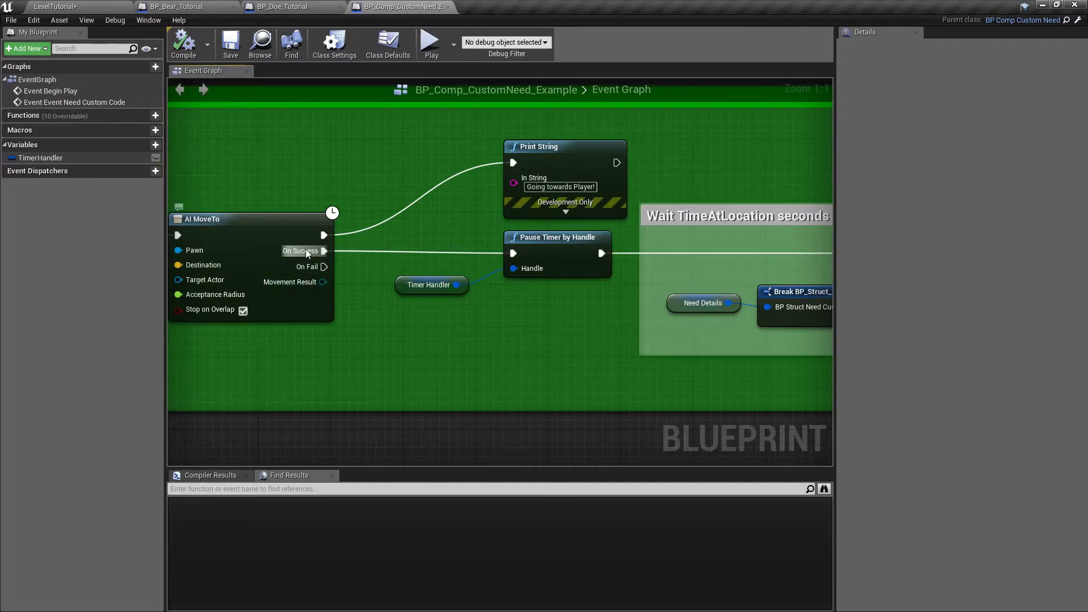
- Examine the timer pause, the Wait TimeAtLocation seconds delay and the Event Finished Need call ending the chain
scroll(298, 169, down, 2)
right_drag(257, 231, 1077, 255)
right_drag(340, 255, 550, 238)
right_drag(738, 147, 590, 279)
scroll(590, 279, up, 1)
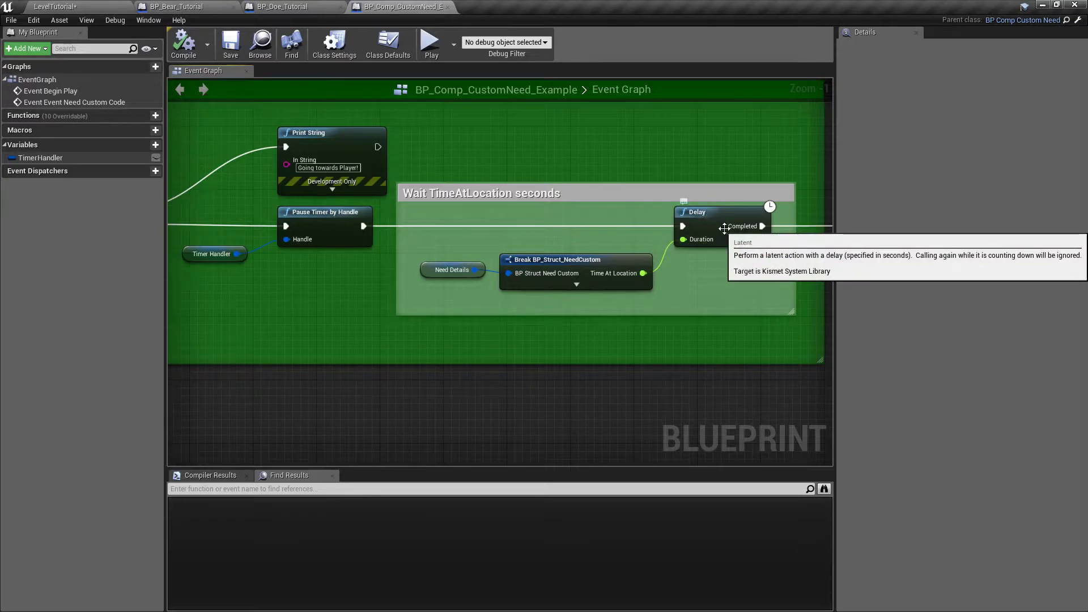
right_drag(670, 241, 402, 216)
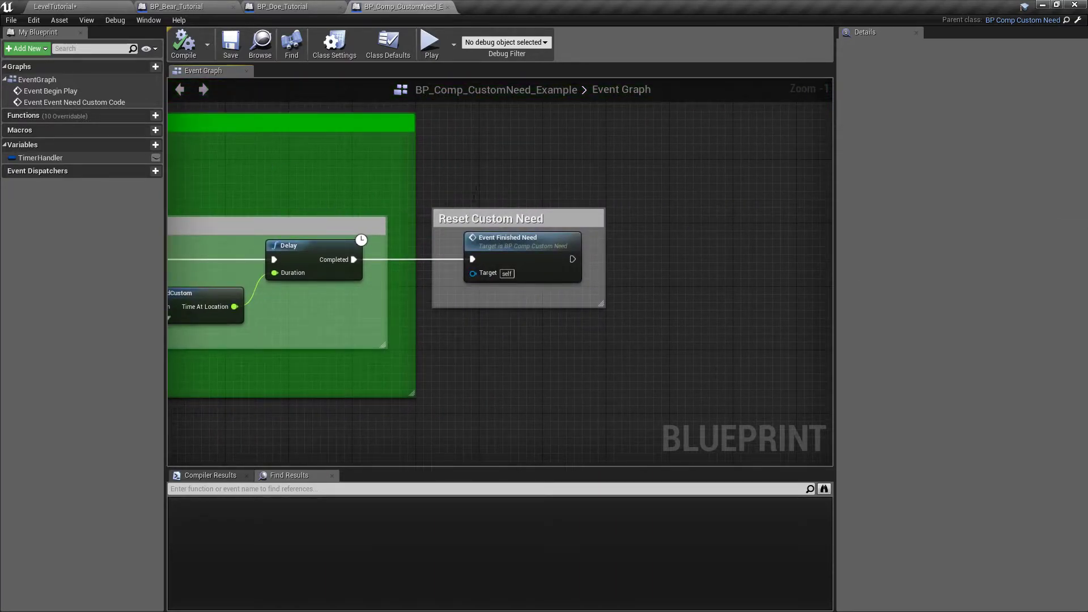
scroll(474, 166, down, 4)
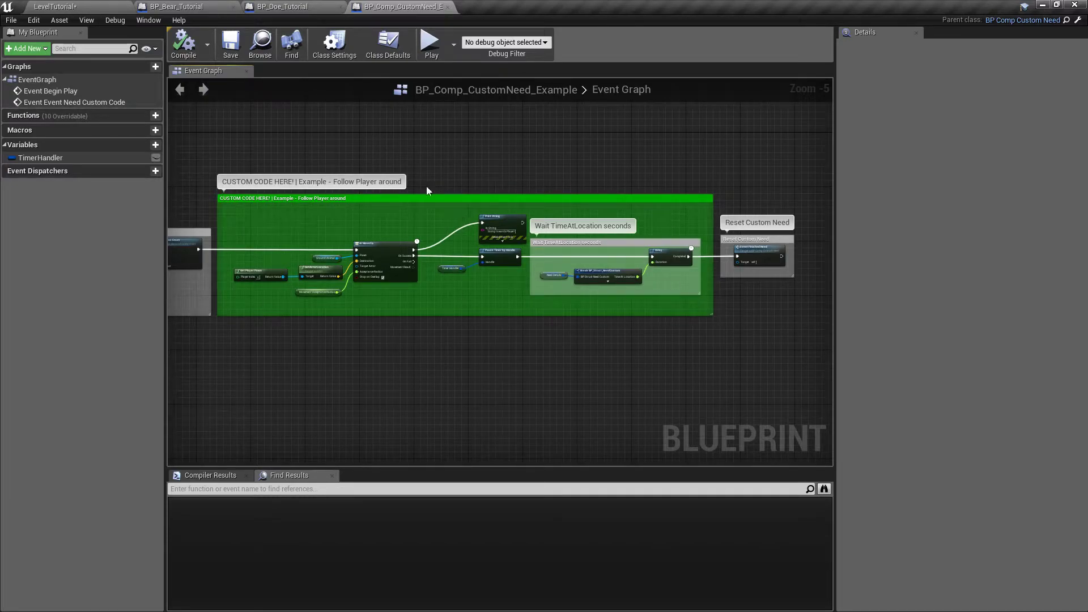
- Return to the LevelTutorial level and save all modified content, including the map
click(103, 8)
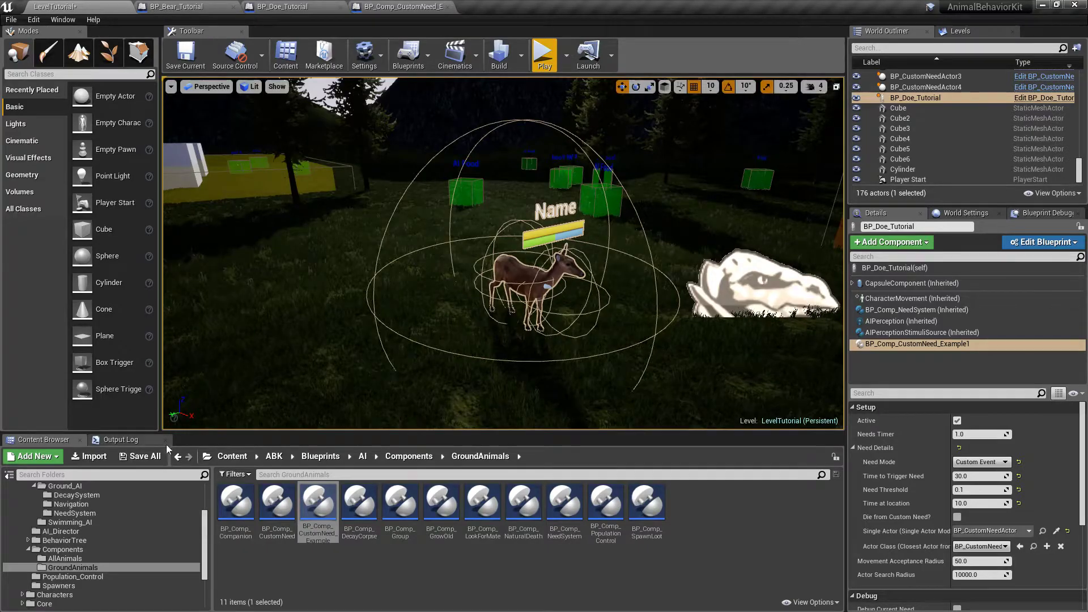
click(141, 456)
click(643, 418)
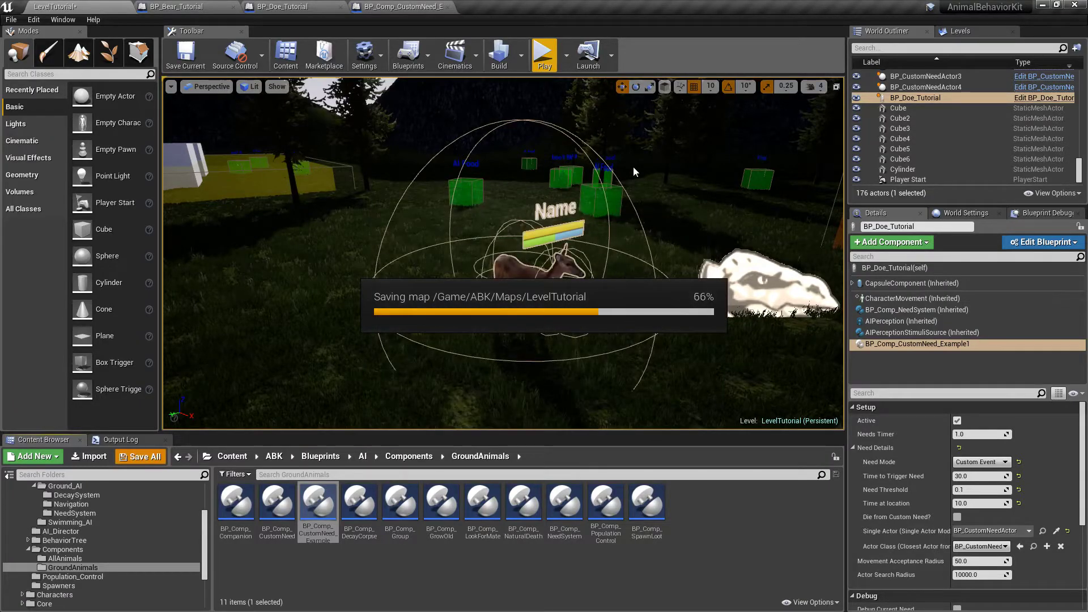
- Play-test the level in the viewport, move the character away from the doe, and eject from the character to watch the doe freely
click(554, 62)
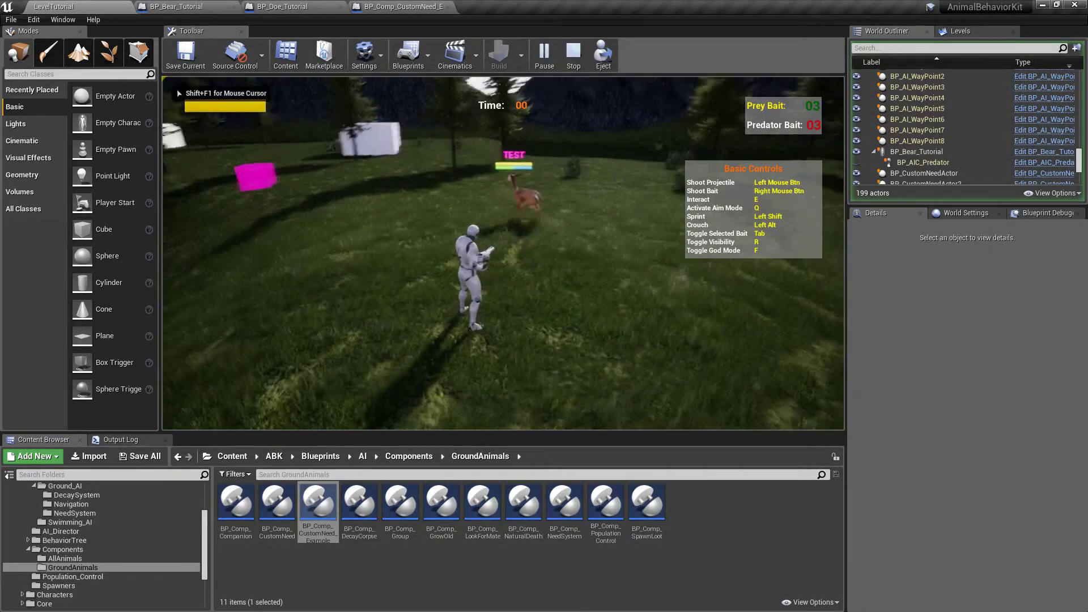
key(w)
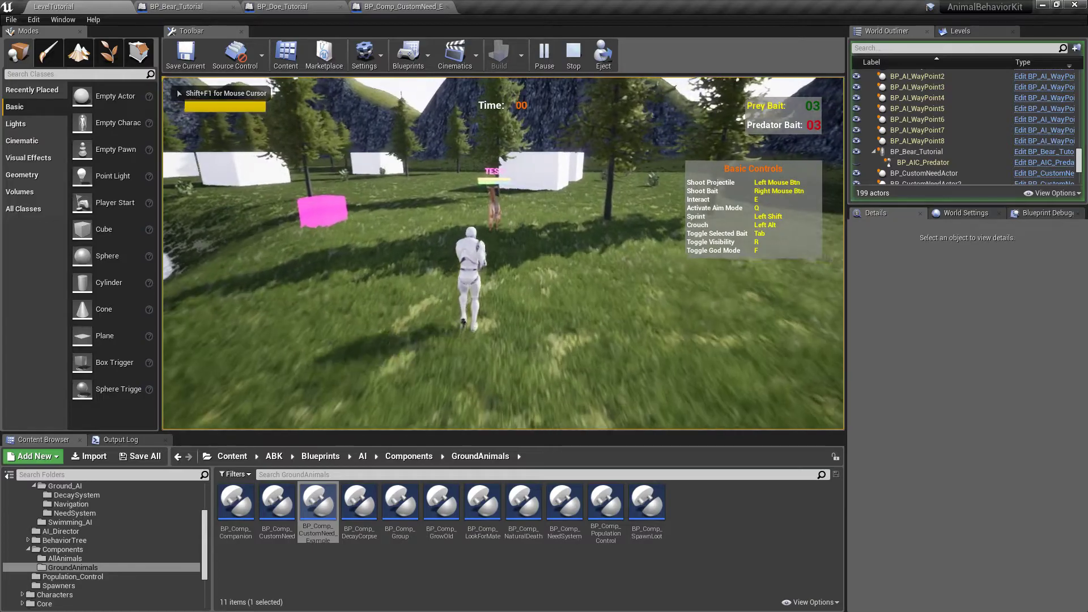
key(a)
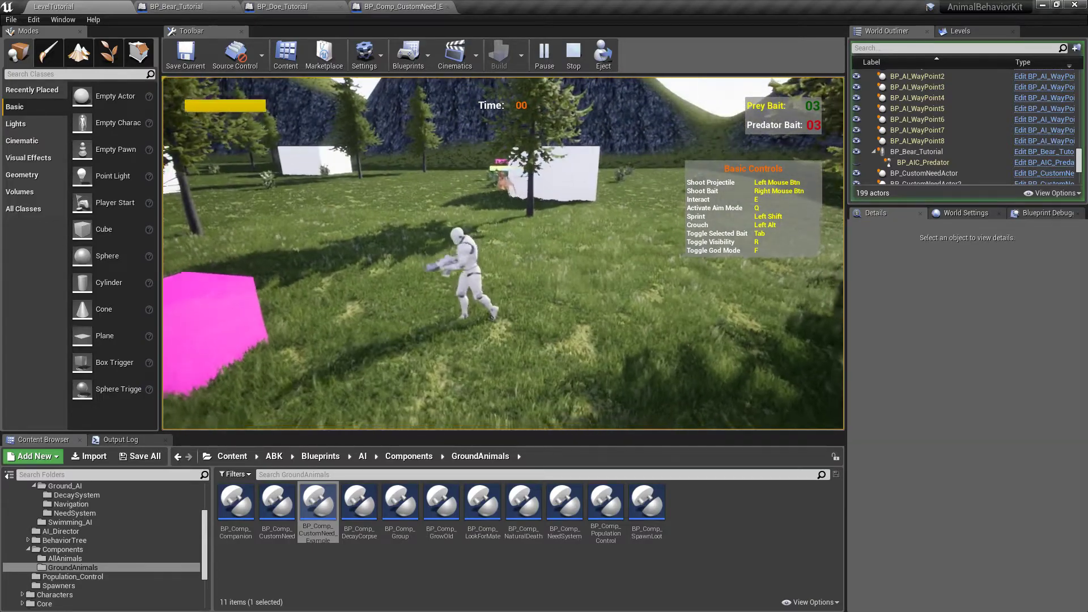
key(shift+F1)
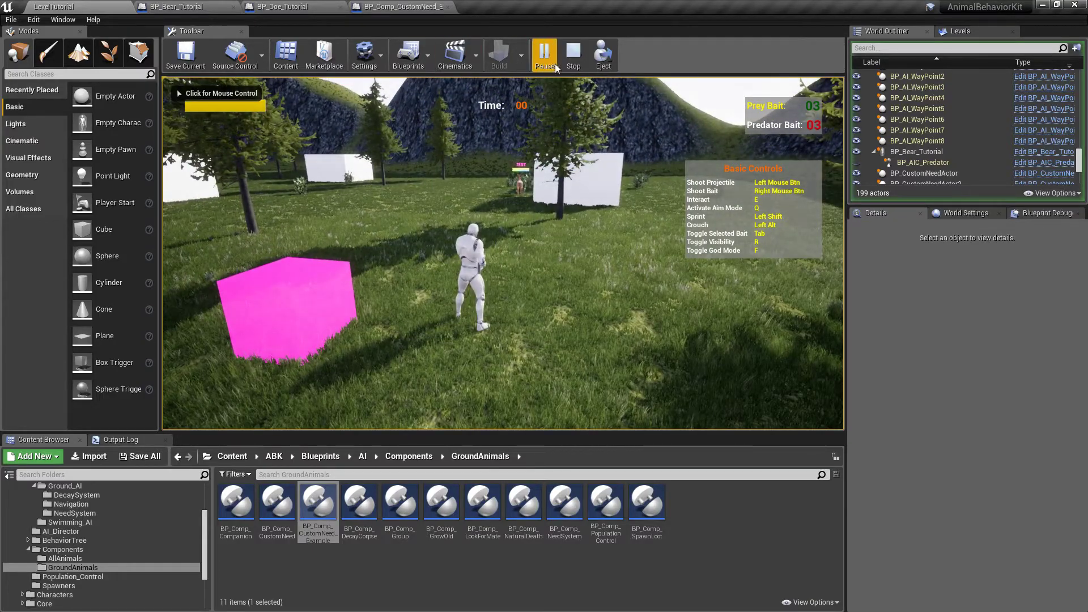
click(602, 55)
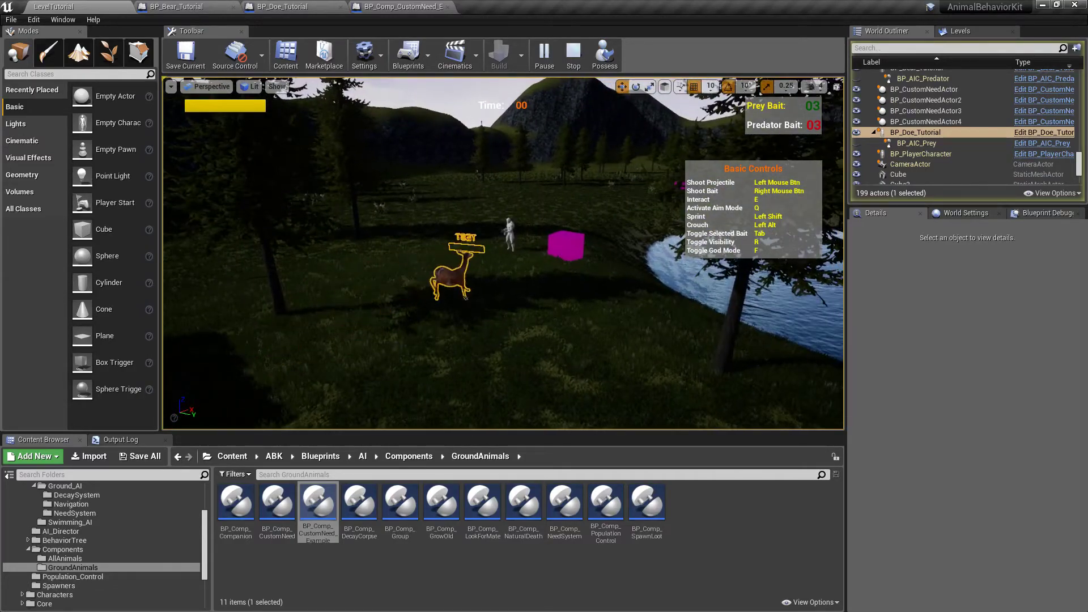
right_drag(503, 255, 476, 257)
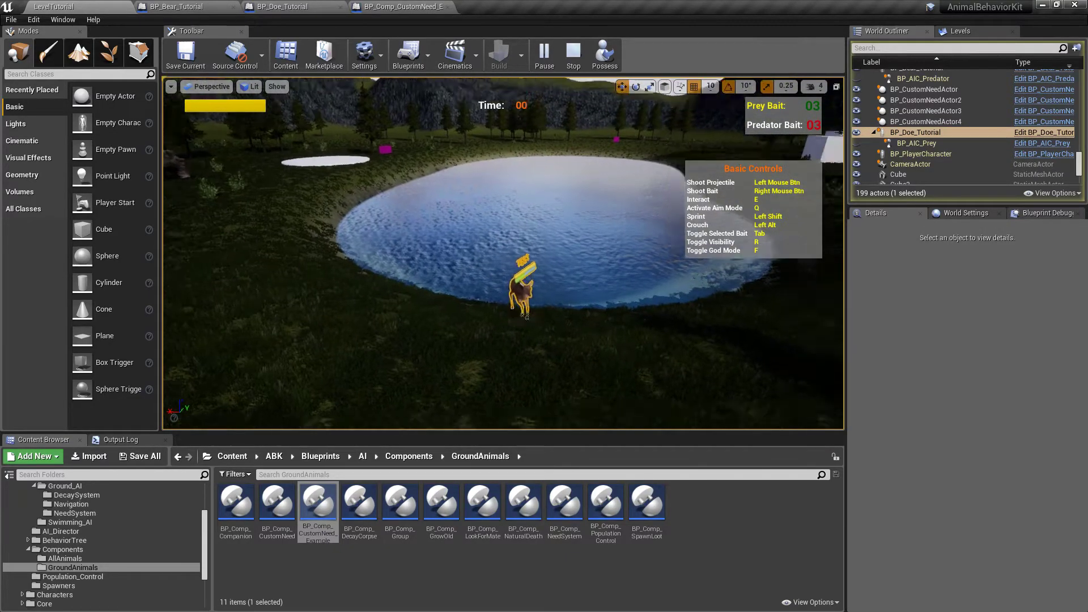
- Possess the character again, move around to check whether the doe follows the player, and end the play session
click(601, 56)
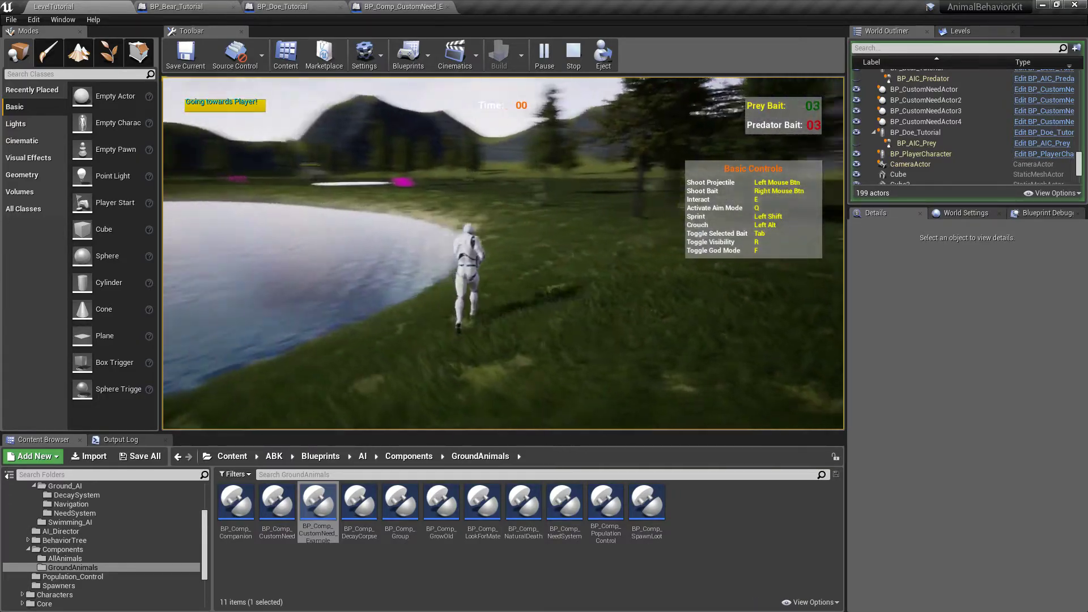
key(s)
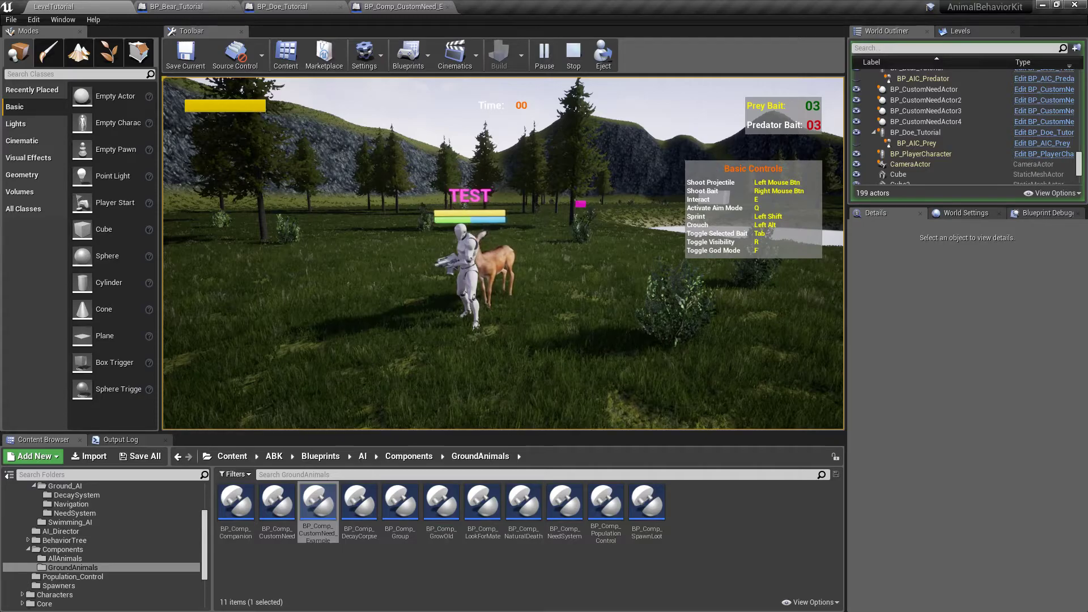
key(s)
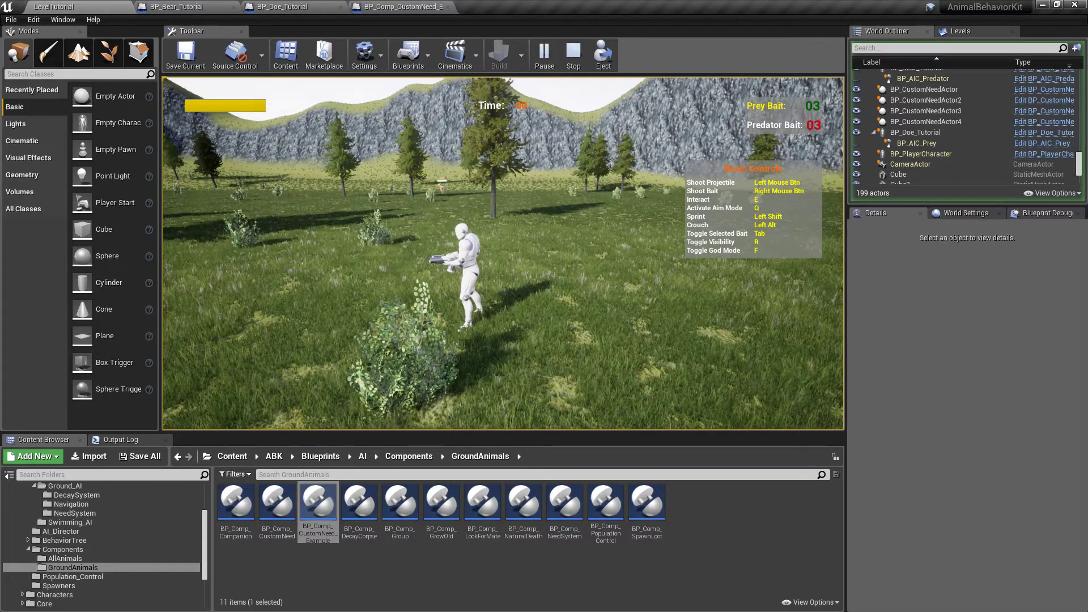
key(Escape)
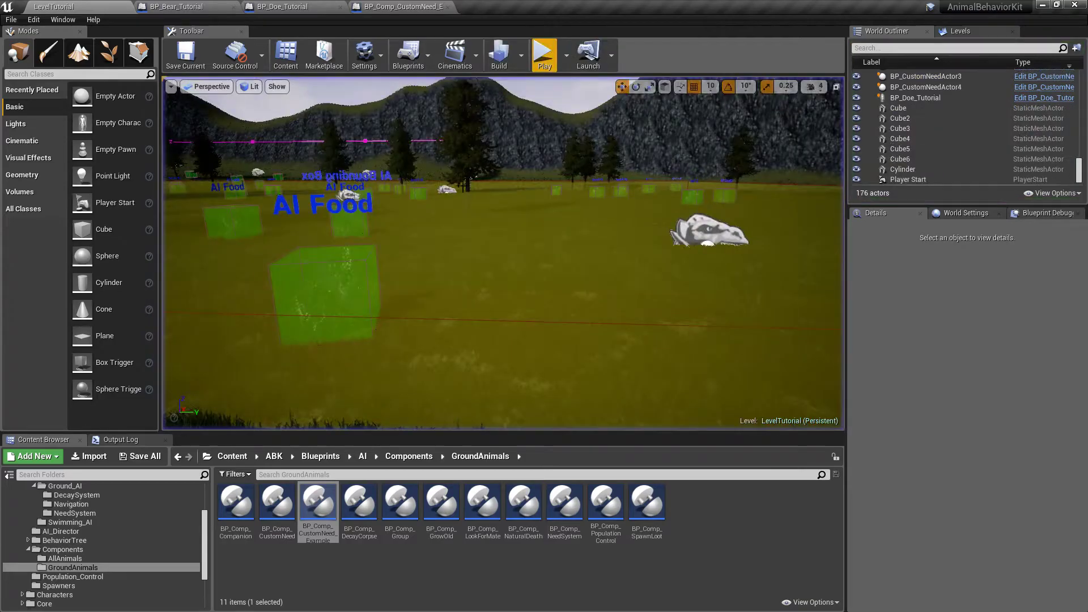
- Look over the level around the lake, the Custom Need actors and the AI Food boxes in the viewport
key(w)
right_drag(503, 253, 312, 249)
key(s)
right_drag(618, 219, 592, 238)
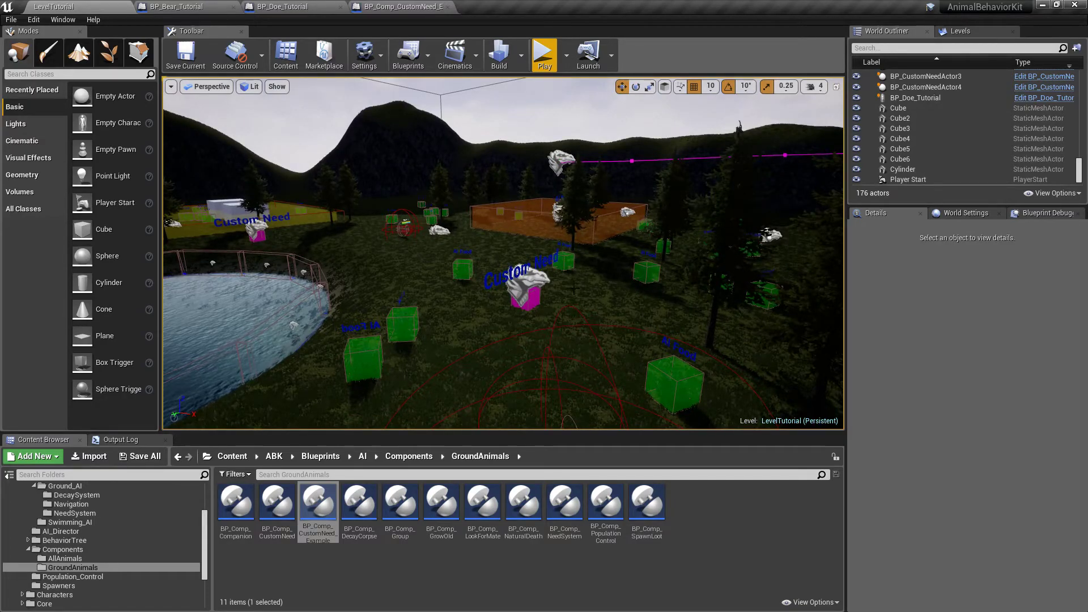
right_drag(592, 238, 538, 227)
click(611, 207)
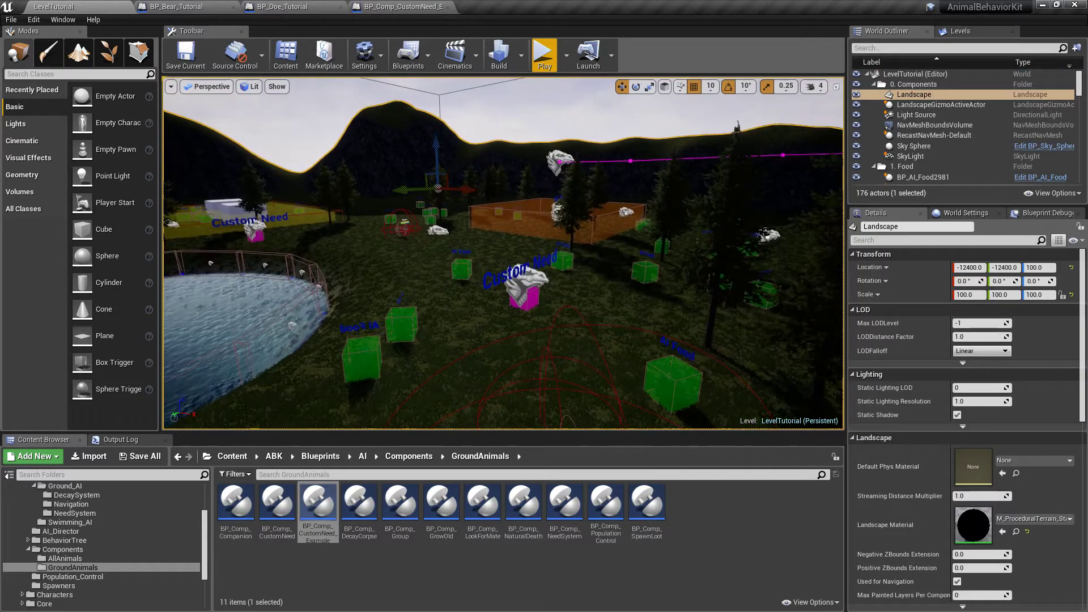
key(Escape)
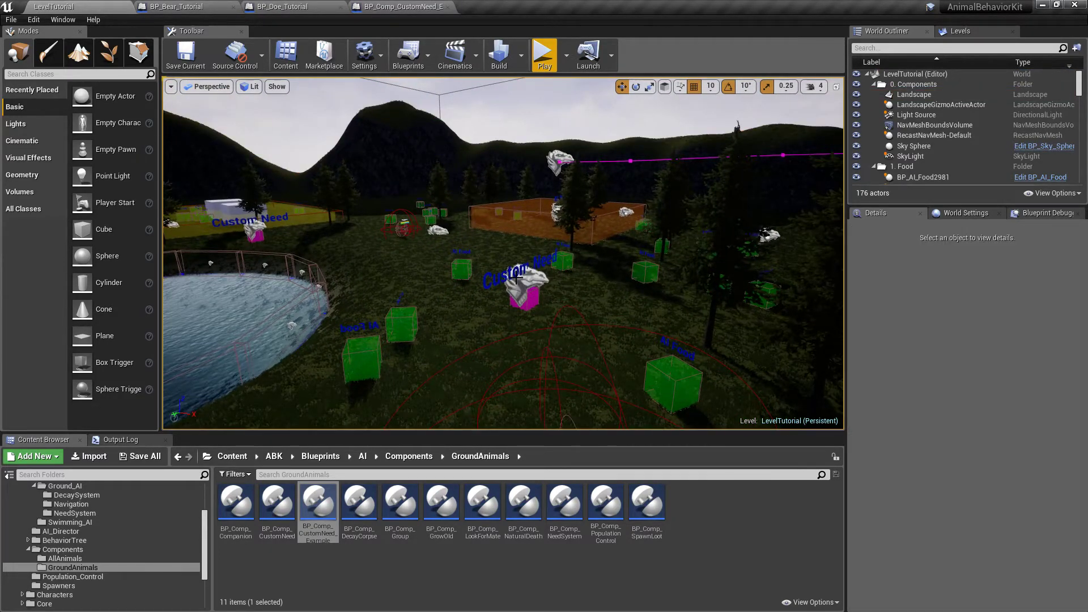
mouse_move(449, 276)
right_down()
mouse_move(663, 279)
mouse_move(607, 278)
right_up()
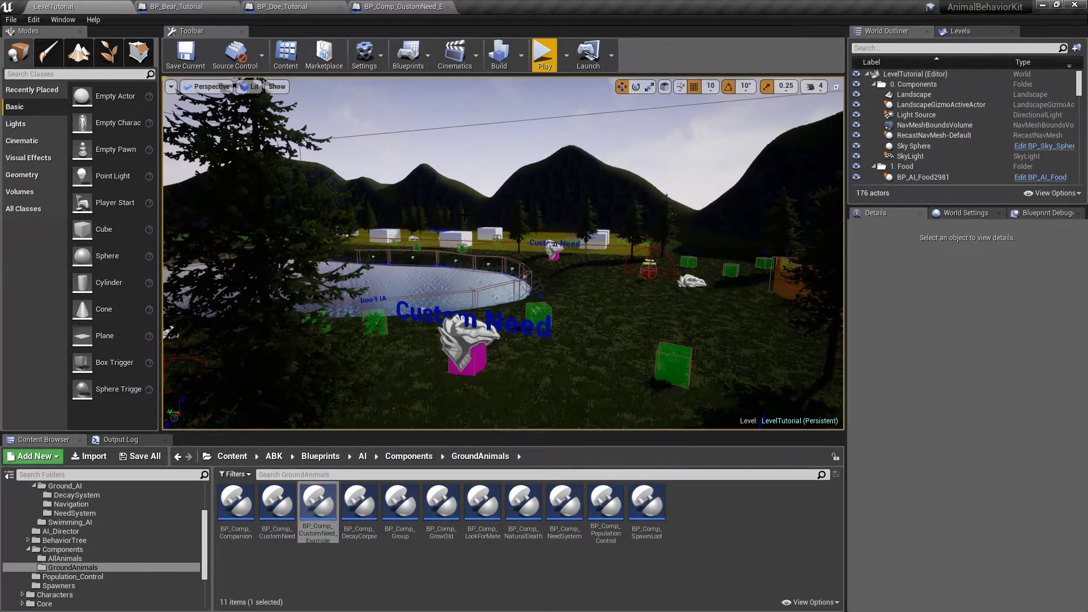
- Switch to PowerPoint to review the Tutorial Series Coverage slide, and return to the Unreal Editor to view the lake area
key(alt+Tab)
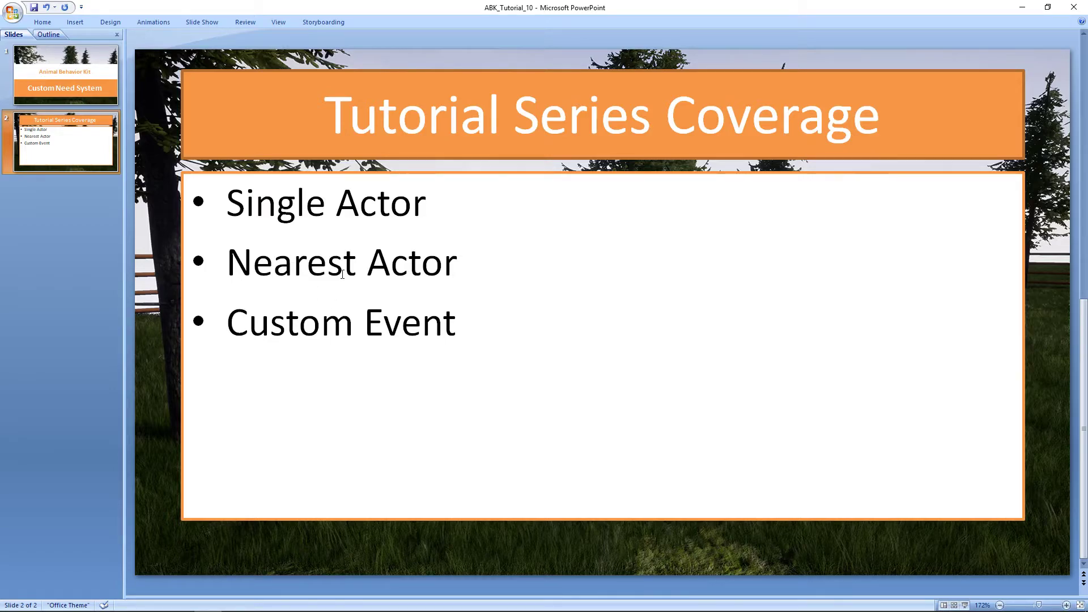
key(alt+Tab)
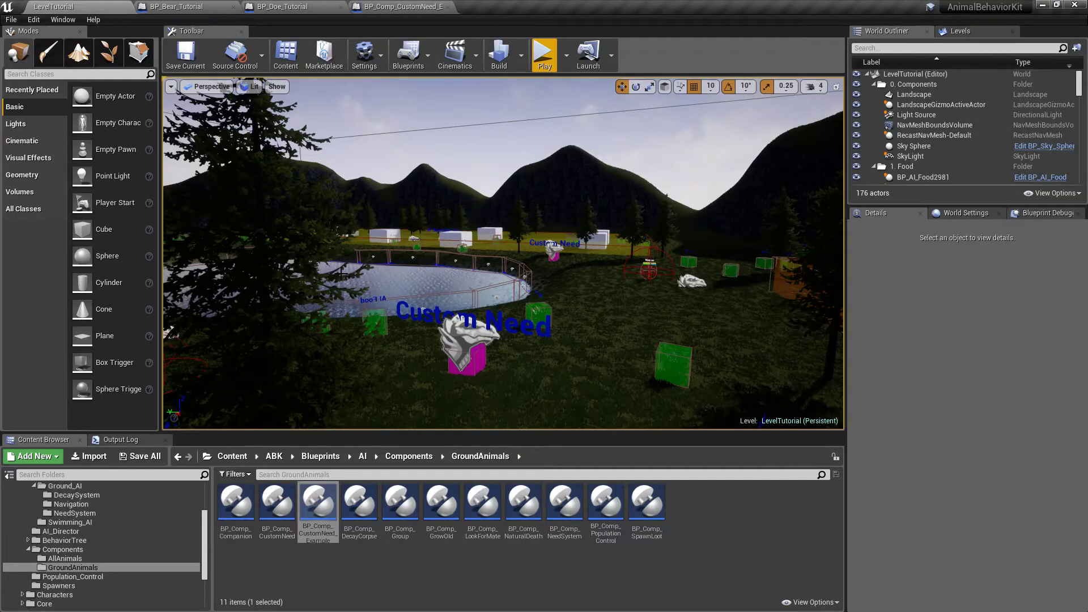
right_drag(504, 253, 533, 269)
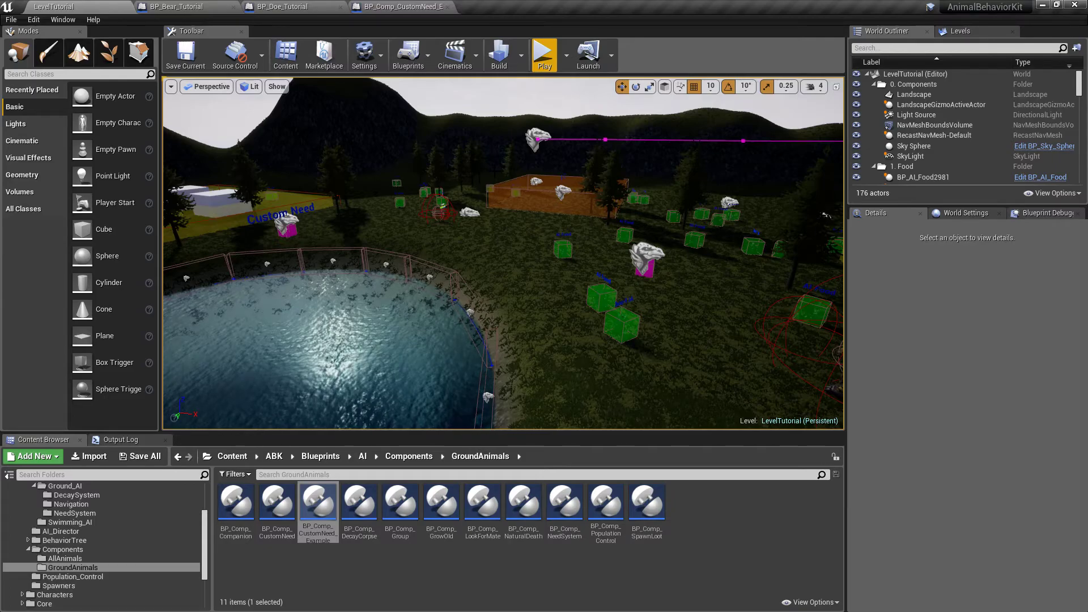
- Switch to the ABK_Tutorial_10 presentation in PowerPoint and show the Custom Need System title slide
key(alt+Tab)
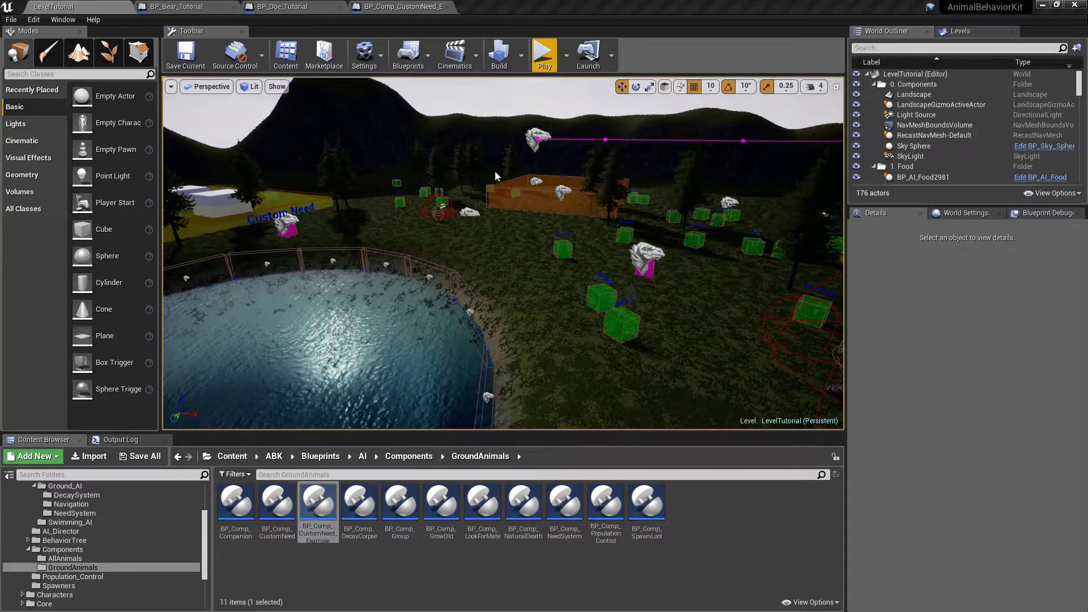
click(66, 80)
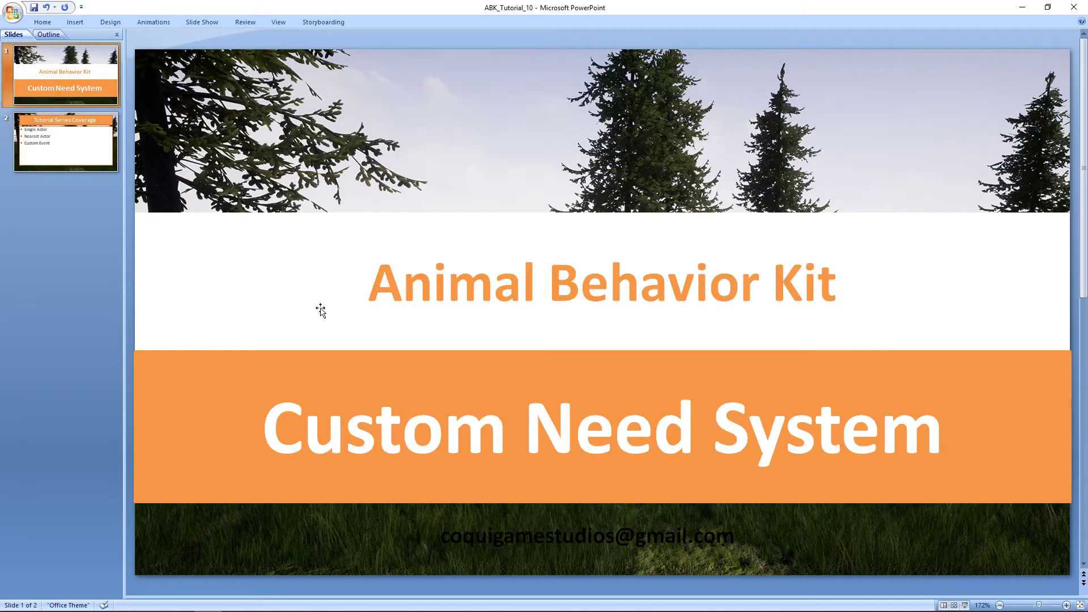